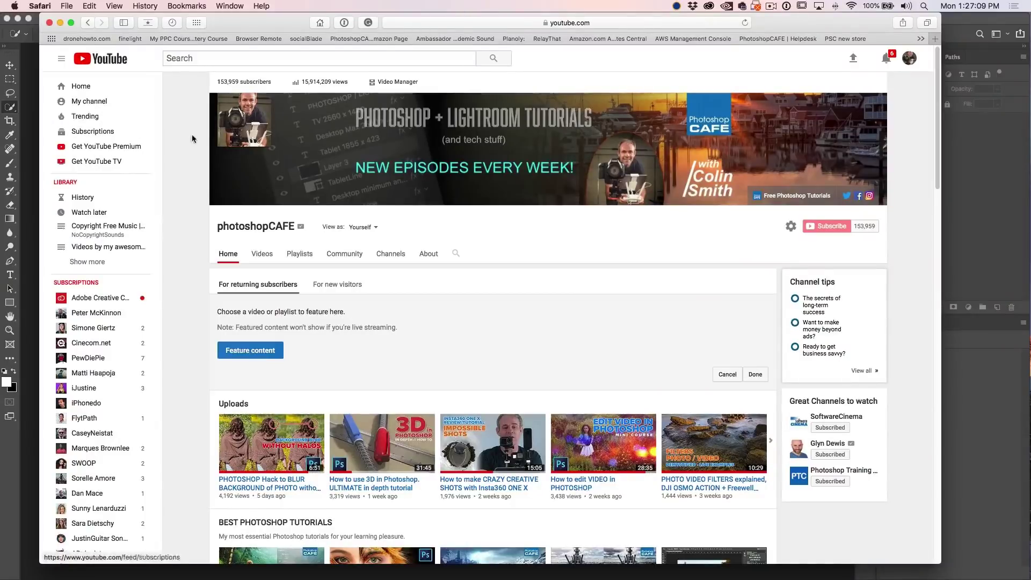
Step: Open the "PHOTOSHOP Hack to BLUR BACKGROUND of PHOTO without HALOS!" video page and take a screen capture of its thumbs-up icon
scroll(189, 154, "down", 6)
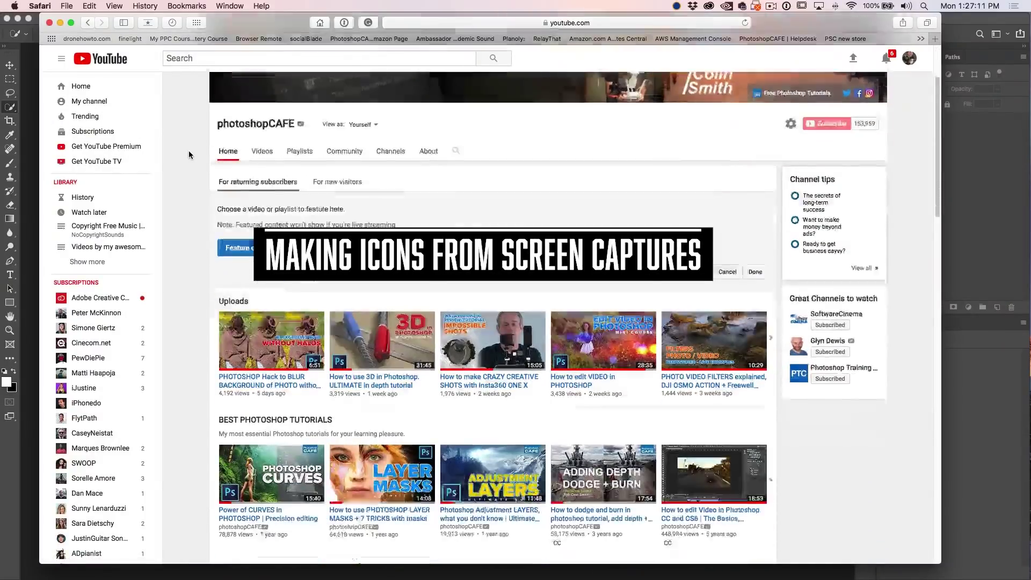
left_click(253, 165)
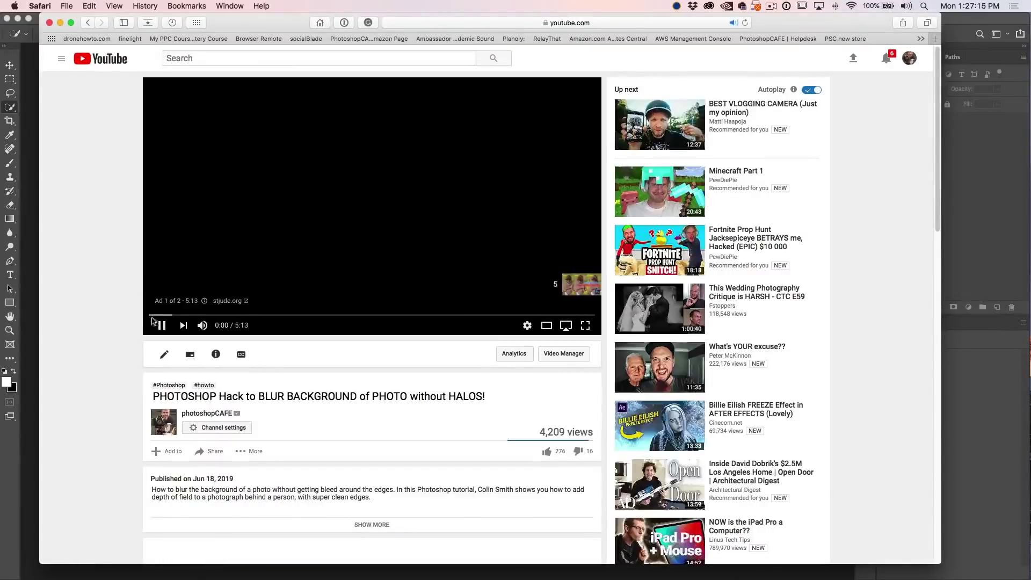
left_click(161, 326)
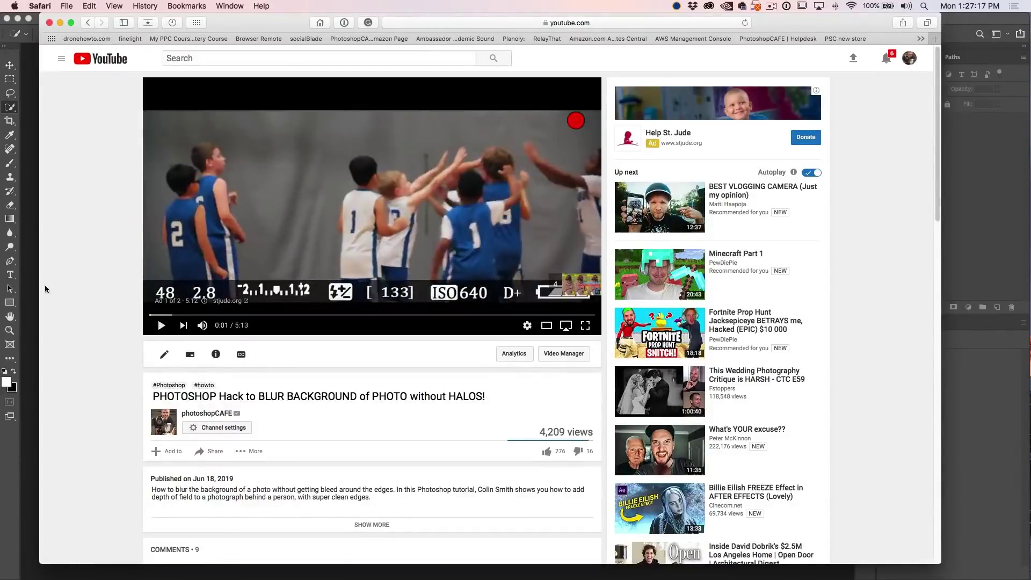
scroll(72, 276, "down", 5)
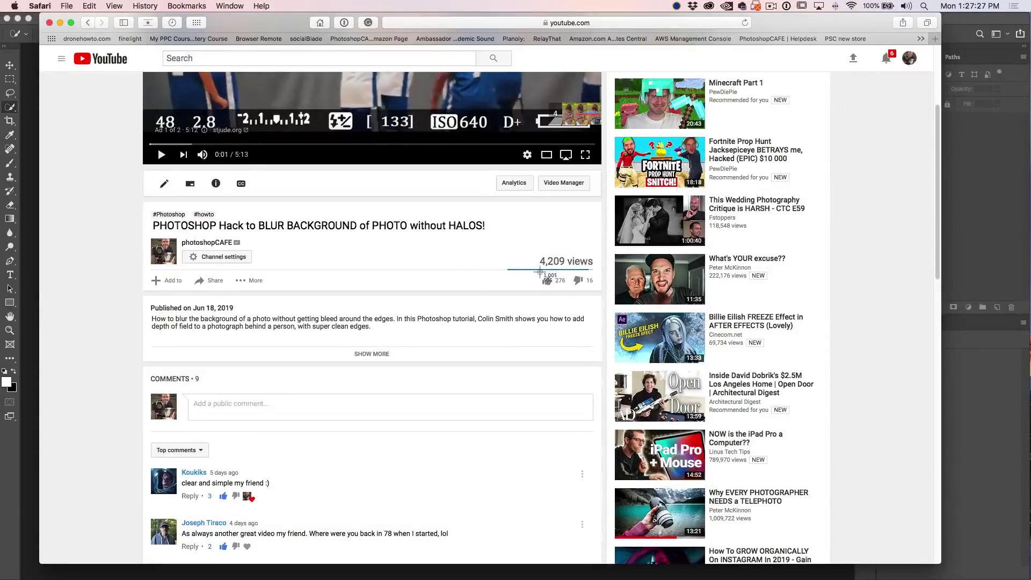
left_click_drag(538, 271, 553, 288)
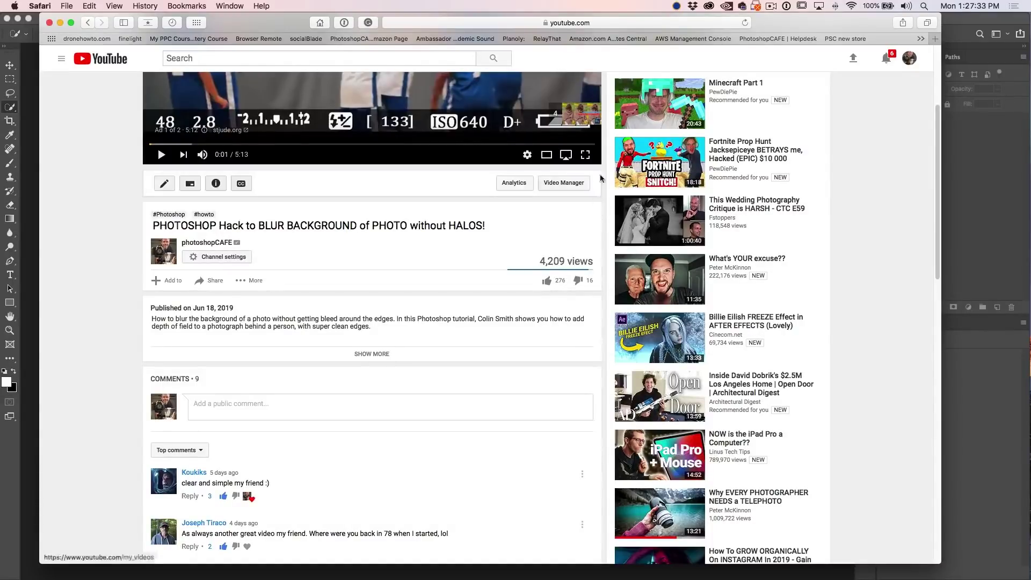
Step: Switch to Photoshop and open the captured thumbs-up screenshot, Screen Shot 2019-06-24 at 1.27.25 PM.png
left_click(36, 188)
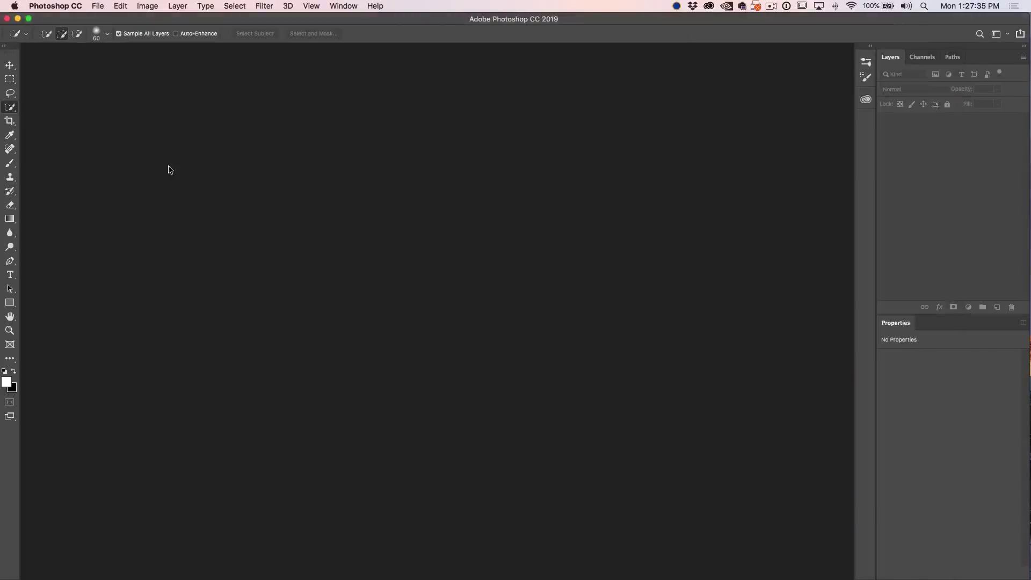
left_click(98, 6)
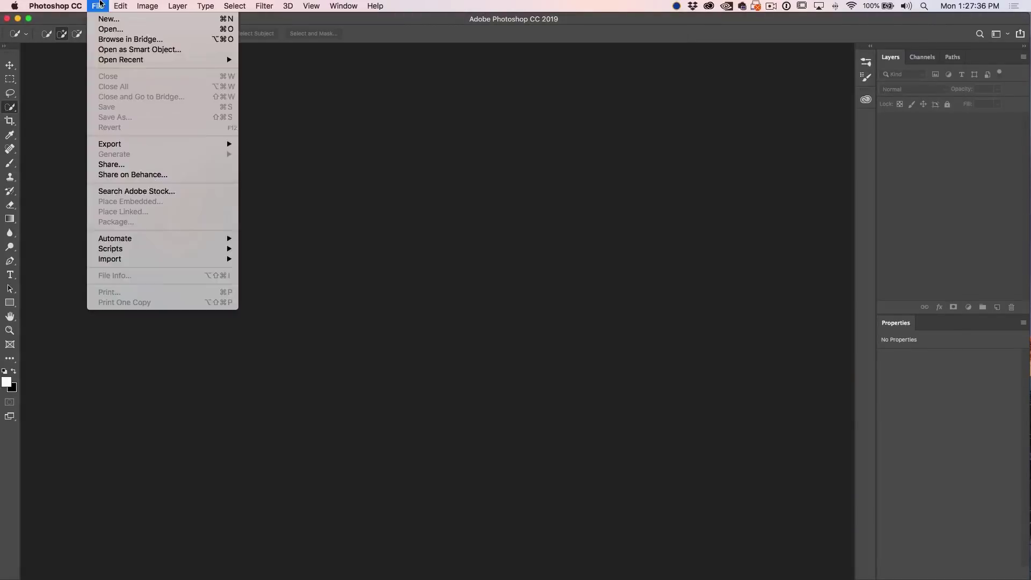
left_click(100, 29)
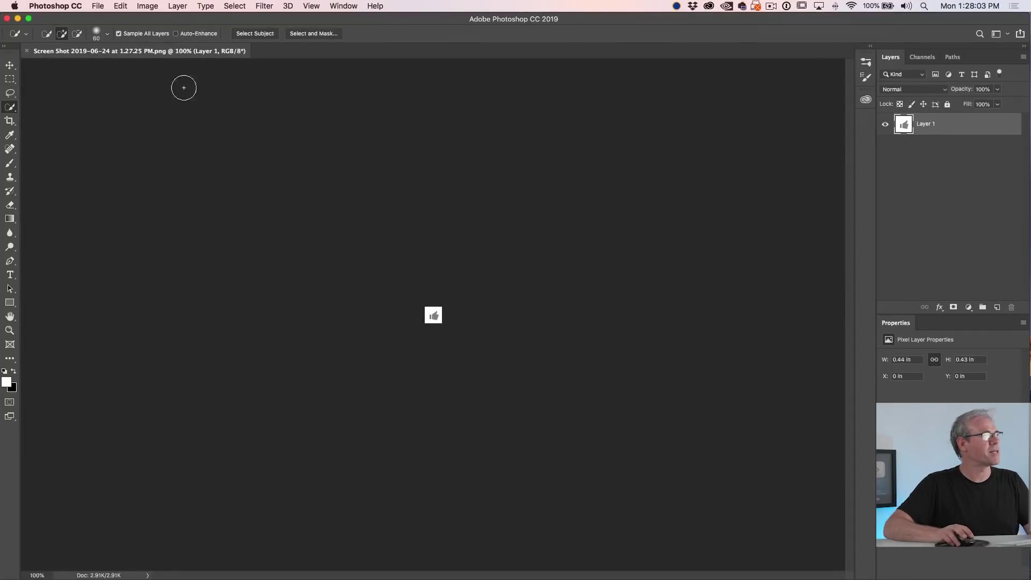
Step: Enlarge the thumbs-up image to a width of 1000 pixels, resampling with Preserve Details 2.0
left_click(144, 4)
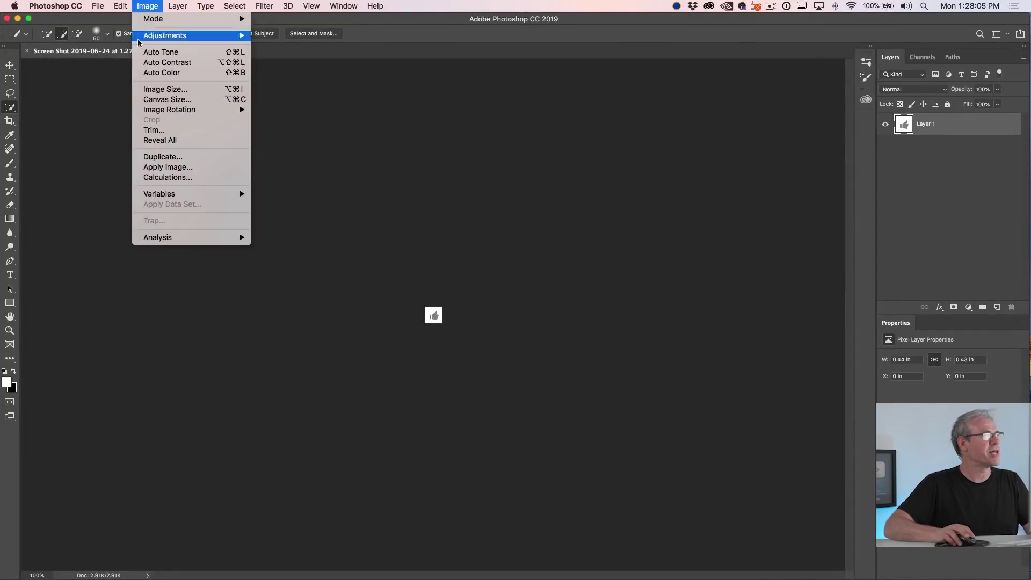
left_click(161, 89)
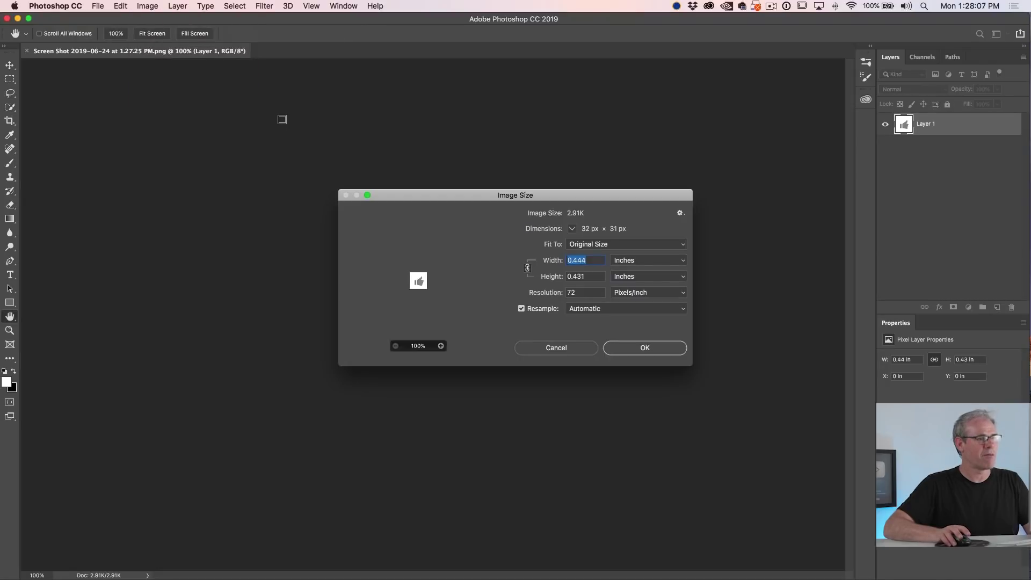
left_click(643, 260)
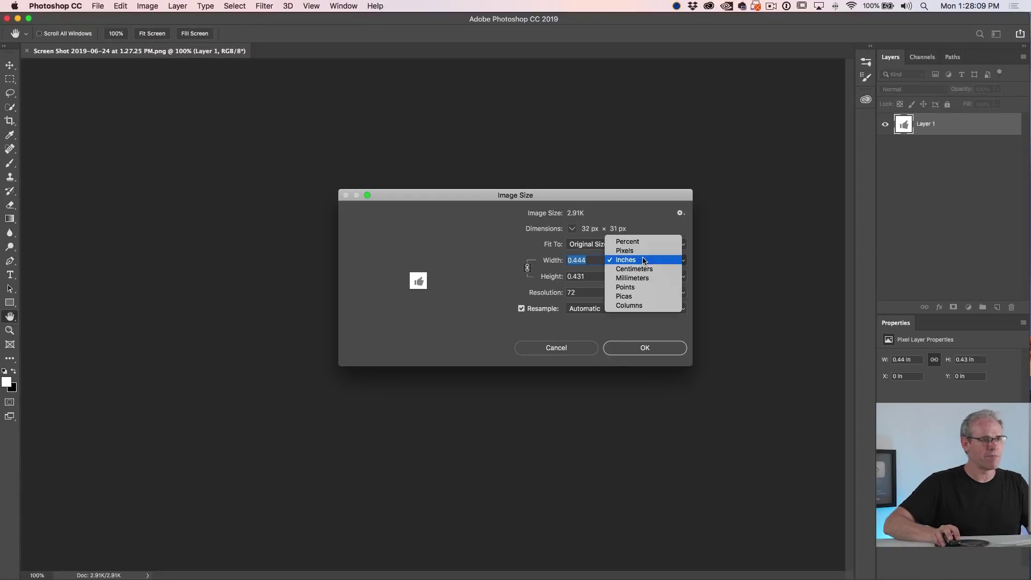
left_click(639, 250)
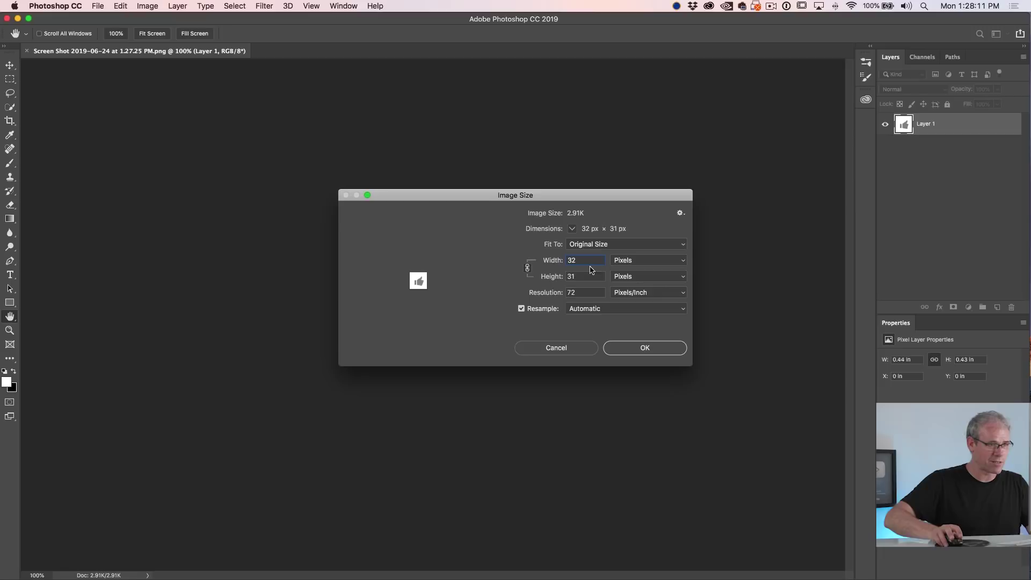
type("1000")
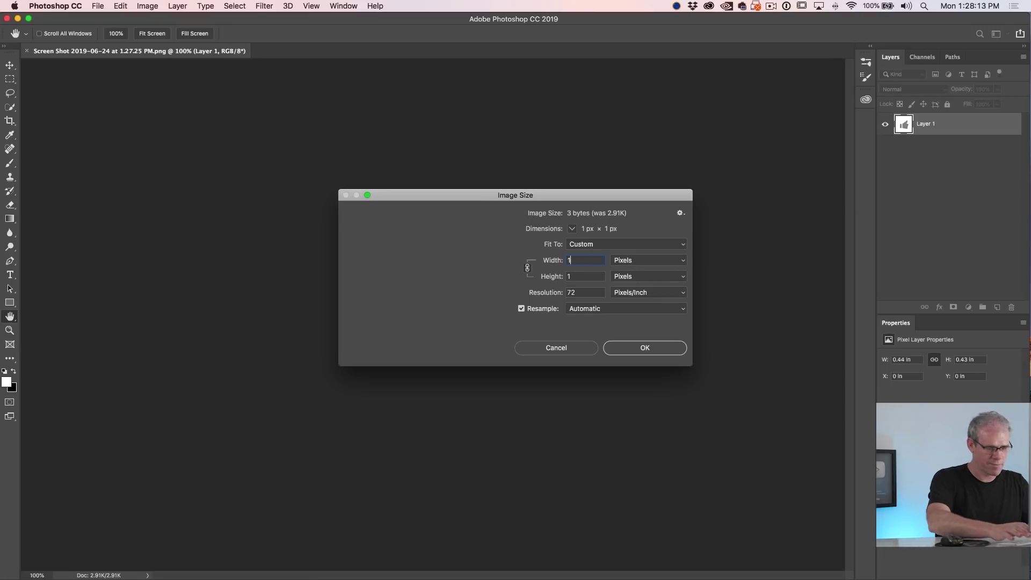
left_click(605, 310)
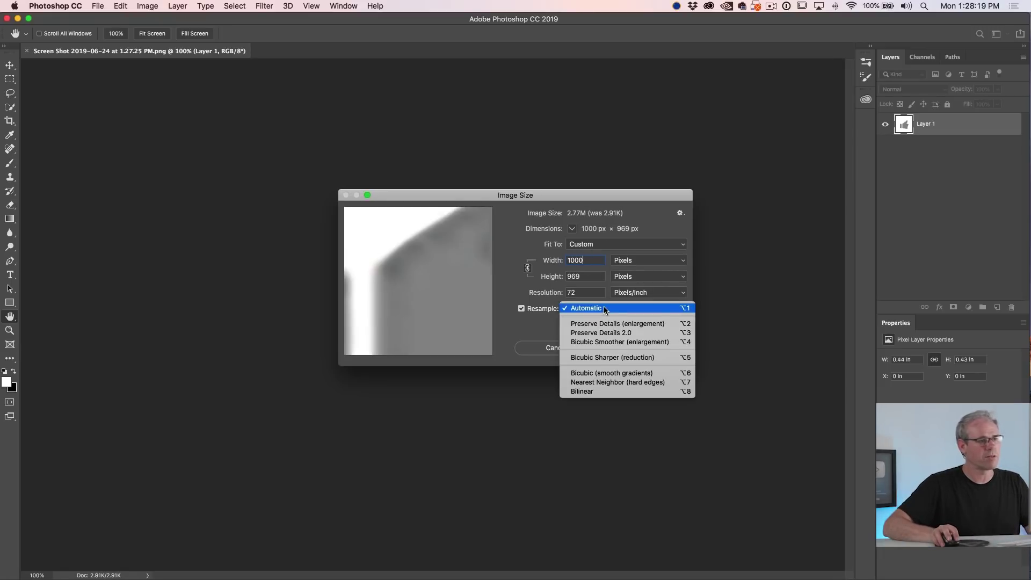
left_click(605, 333)
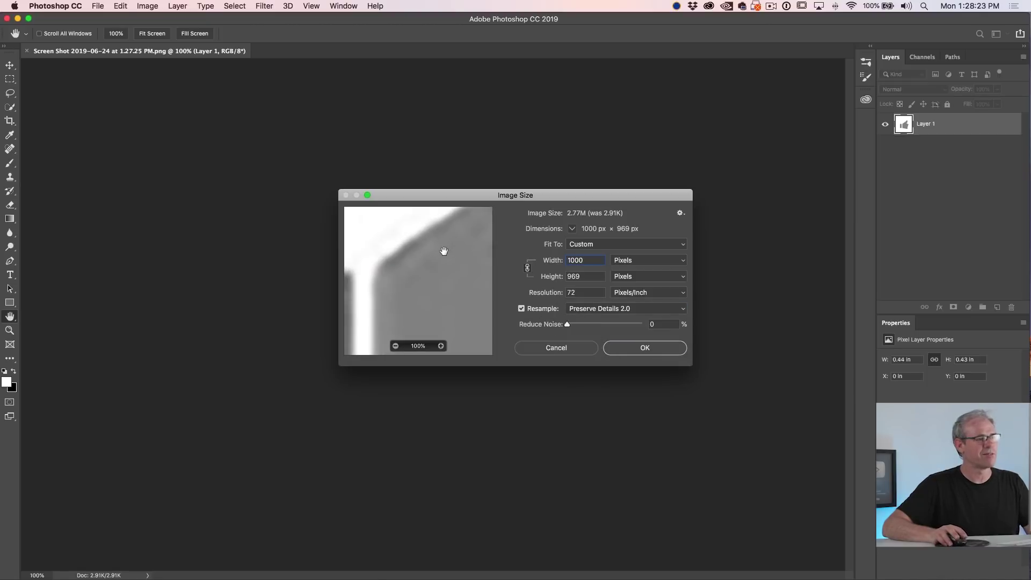
left_click(641, 350)
key("w")
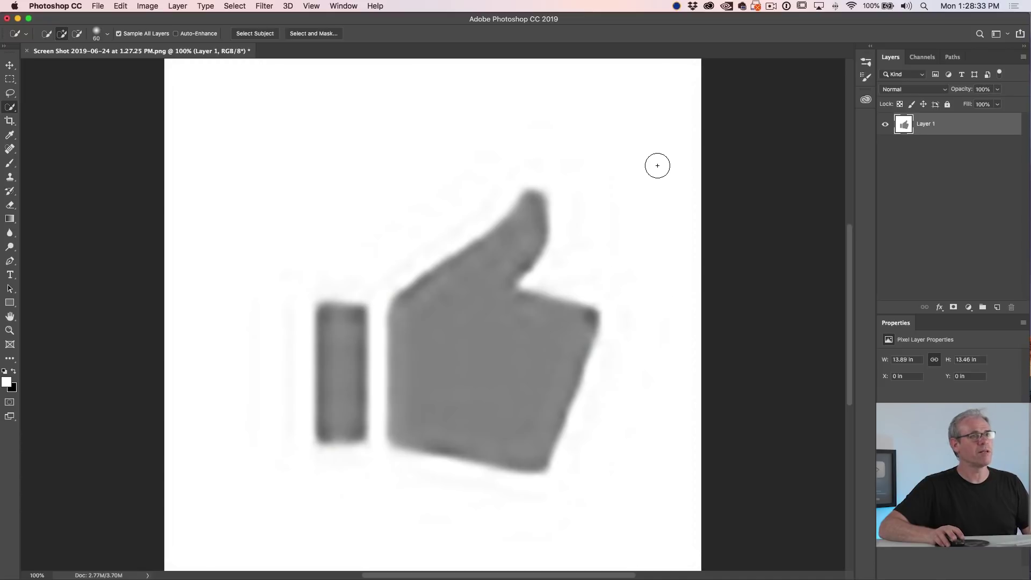
Step: Open the pencil sketch file _icon.jpg, and return to the thumbs-up screenshot document
left_click(101, 6)
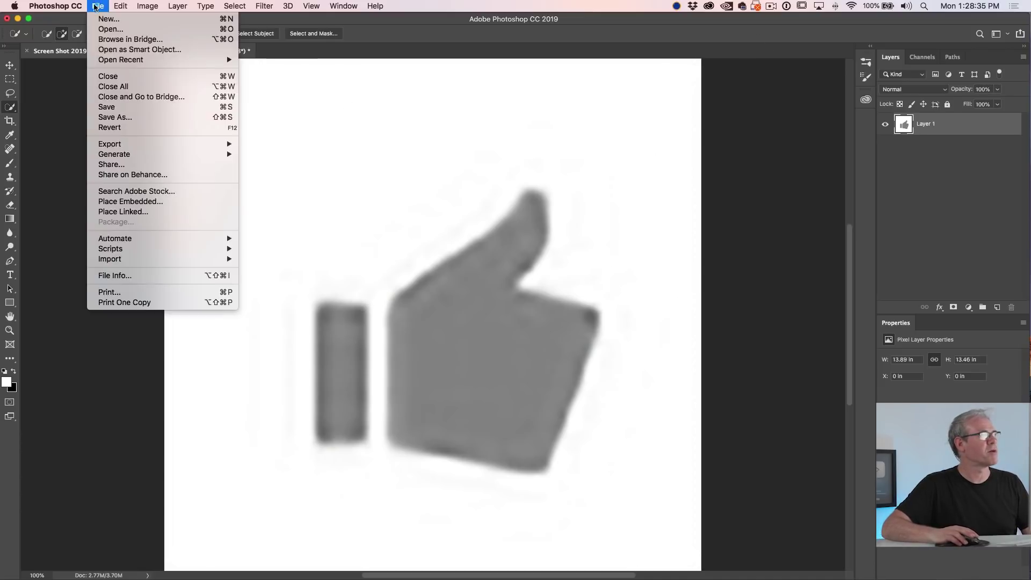
left_click(107, 31)
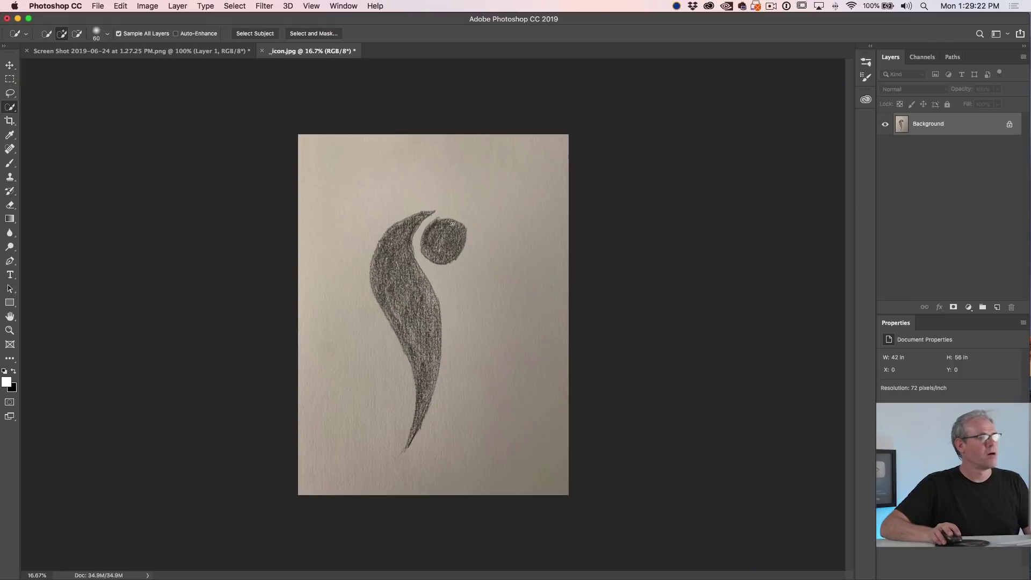
left_click(239, 51)
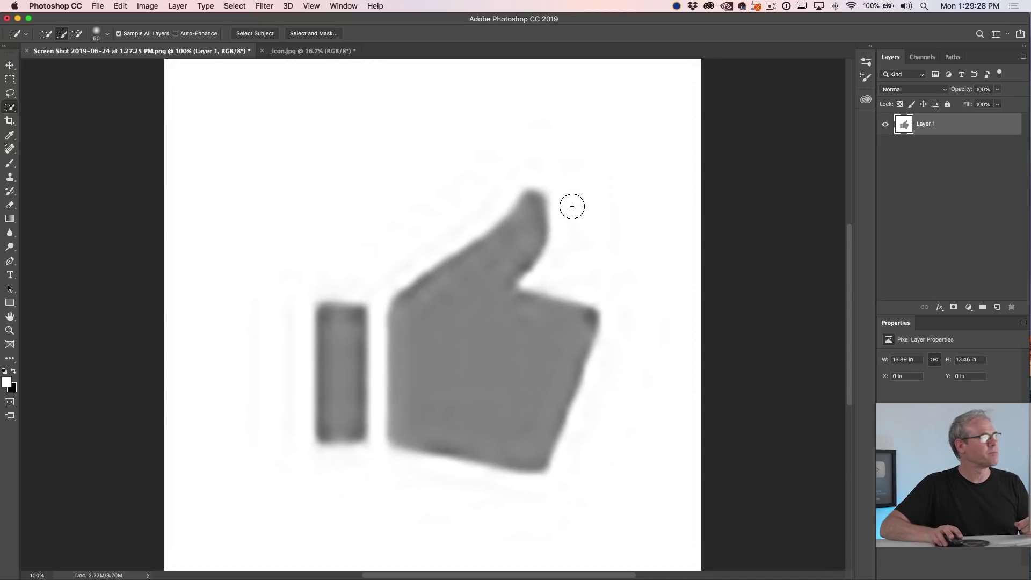
Step: Select the white background around the thumbs-up icon with the Magic Wand tool
left_click(9, 110)
left_click(53, 118)
left_click(440, 94)
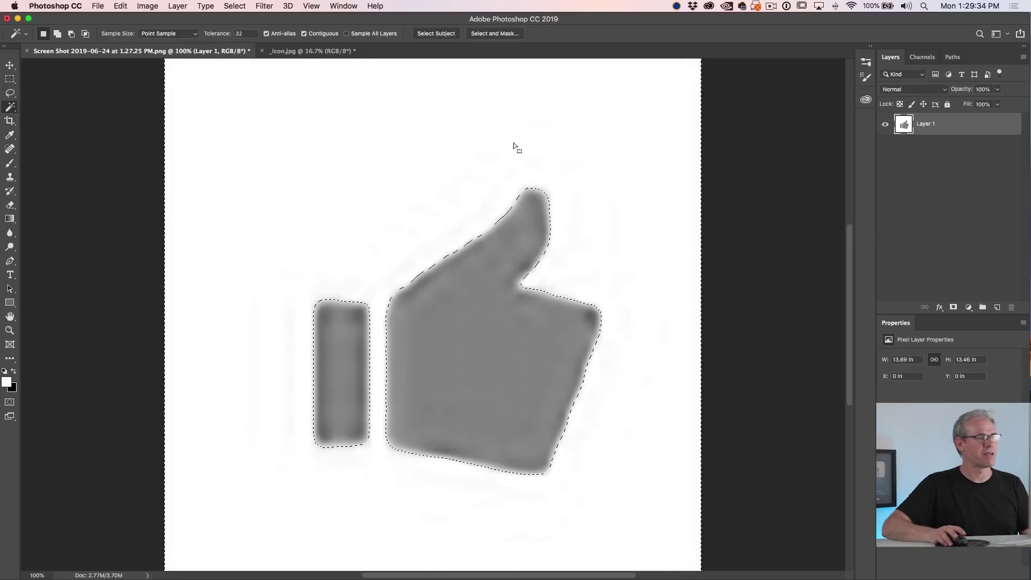
scroll(543, 238, "down", 2)
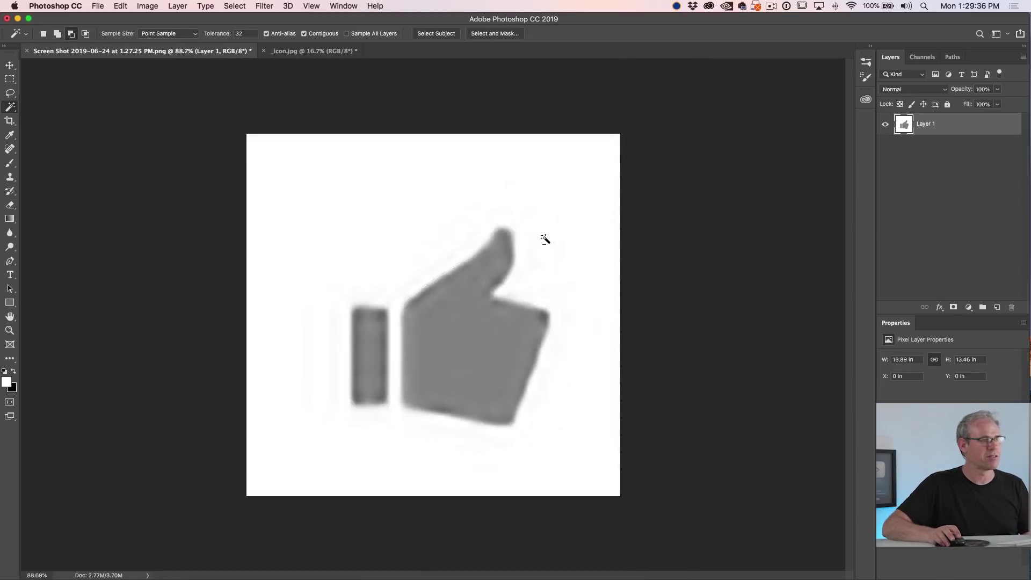
scroll(545, 239, "down", 3)
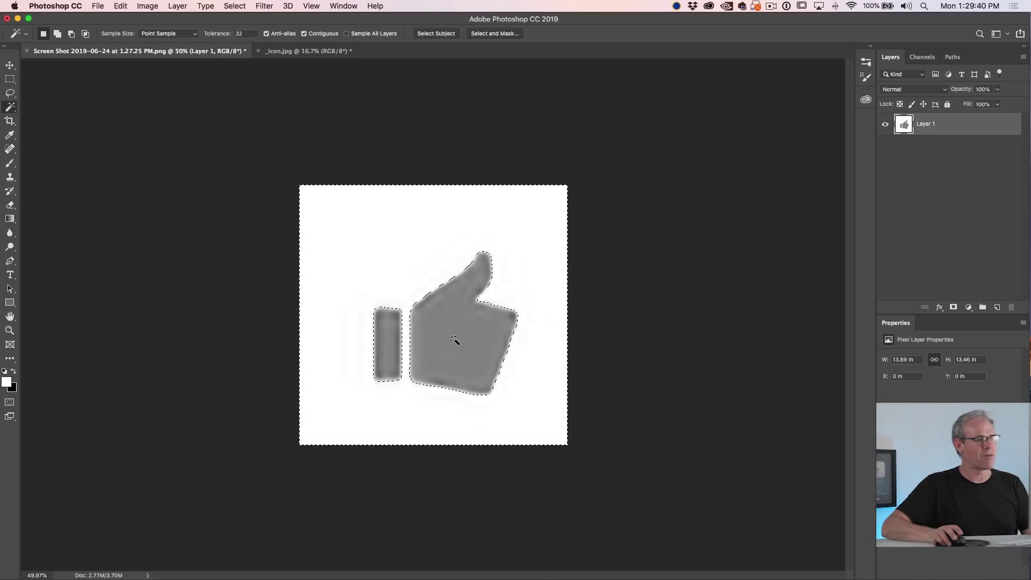
Step: Invert the selection so that the thumbs-up icon is selected instead of the white background
key("super+shift+i")
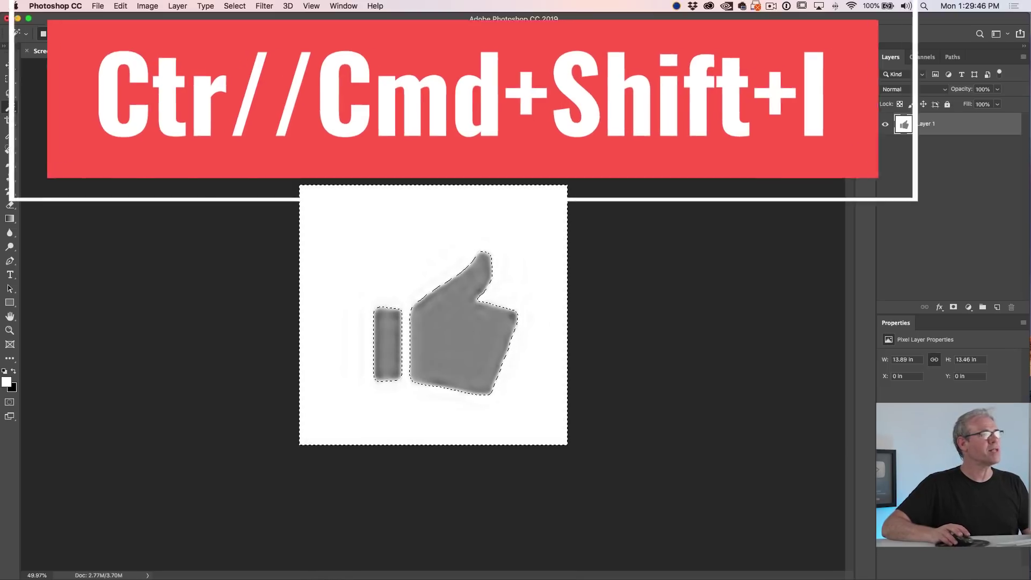
left_click(236, 6)
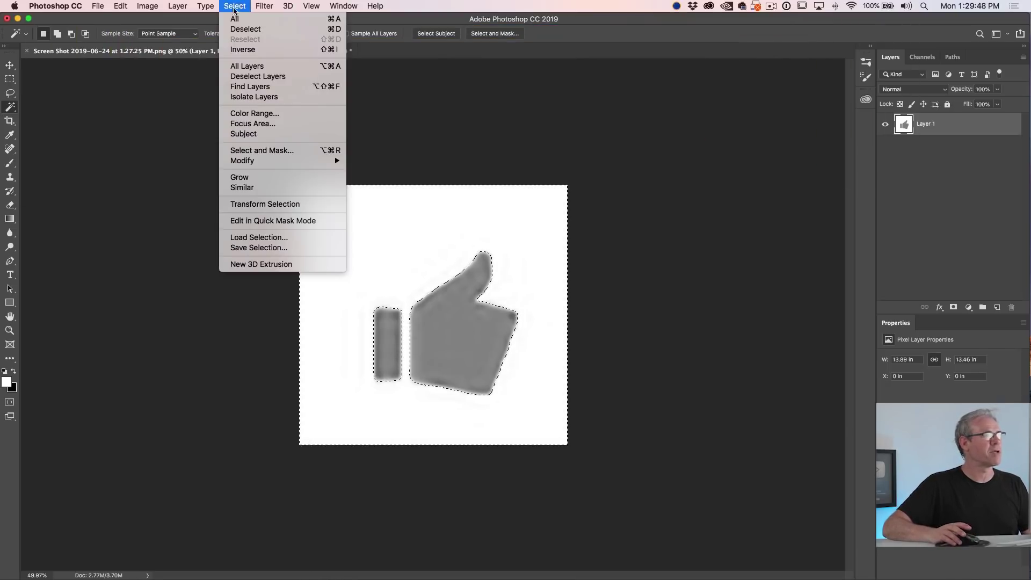
left_click(242, 49)
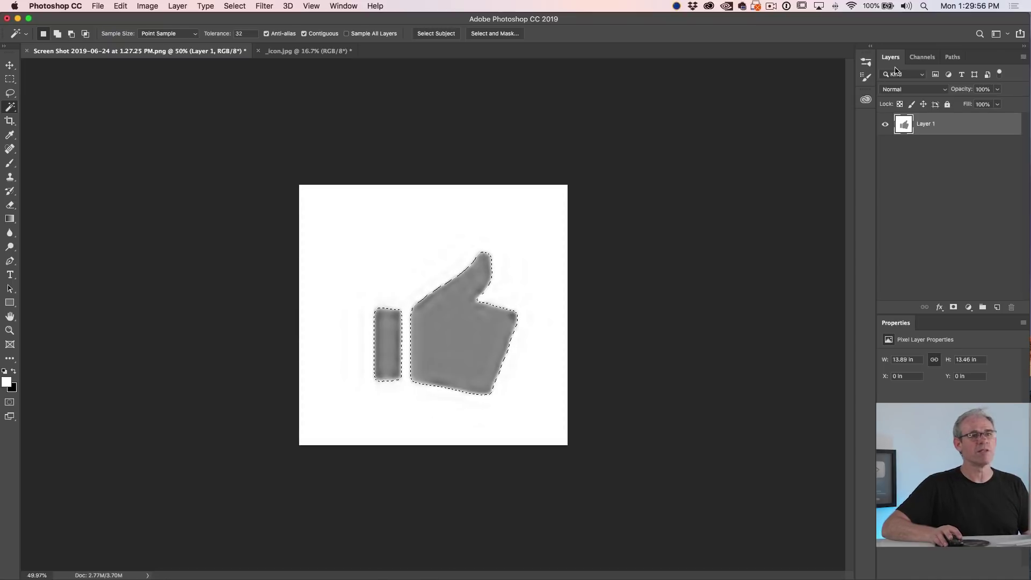
Step: Convert the thumbs-up selection into a work path with a tolerance of 2.0 pixels
left_click(953, 57)
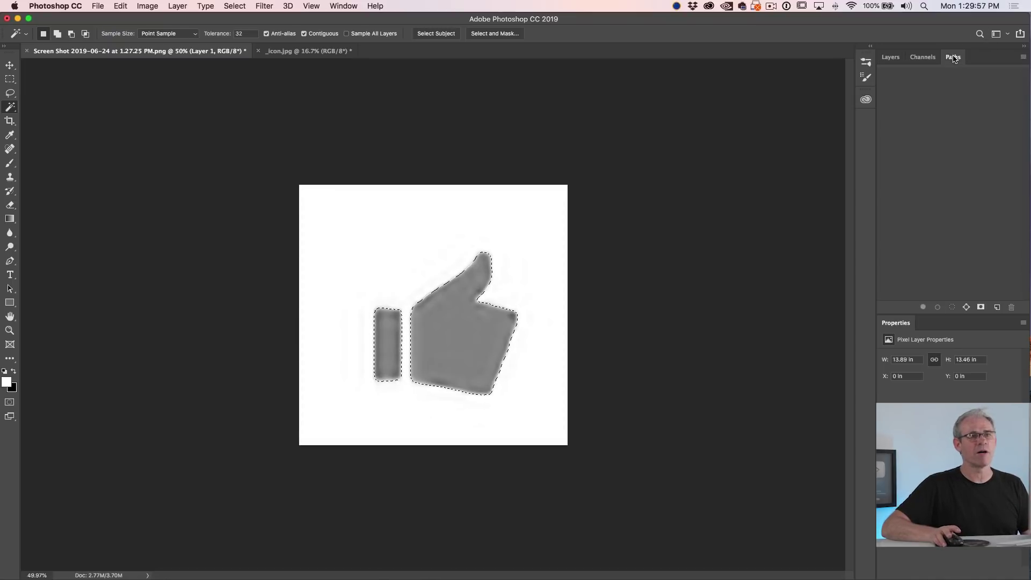
left_click(1023, 57)
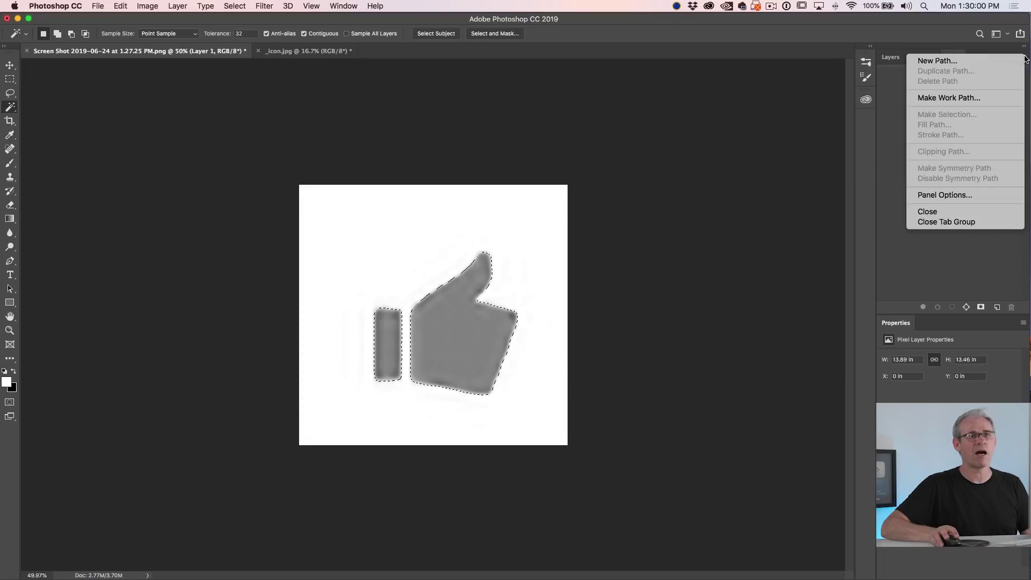
left_click(972, 98)
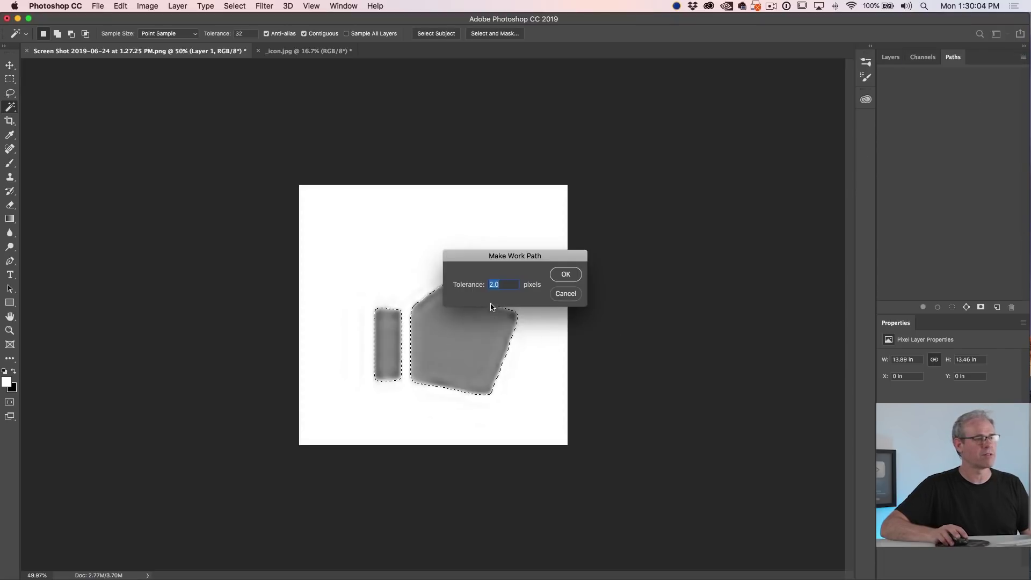
left_click(567, 274)
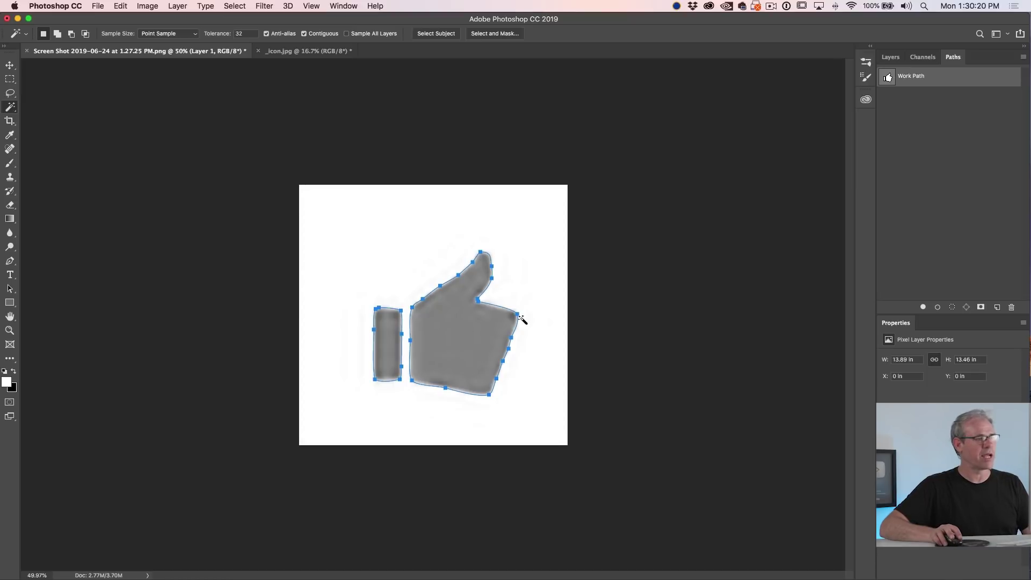
Step: Define the thumbs-up work path as a custom shape named "thumbs"
left_click(119, 5)
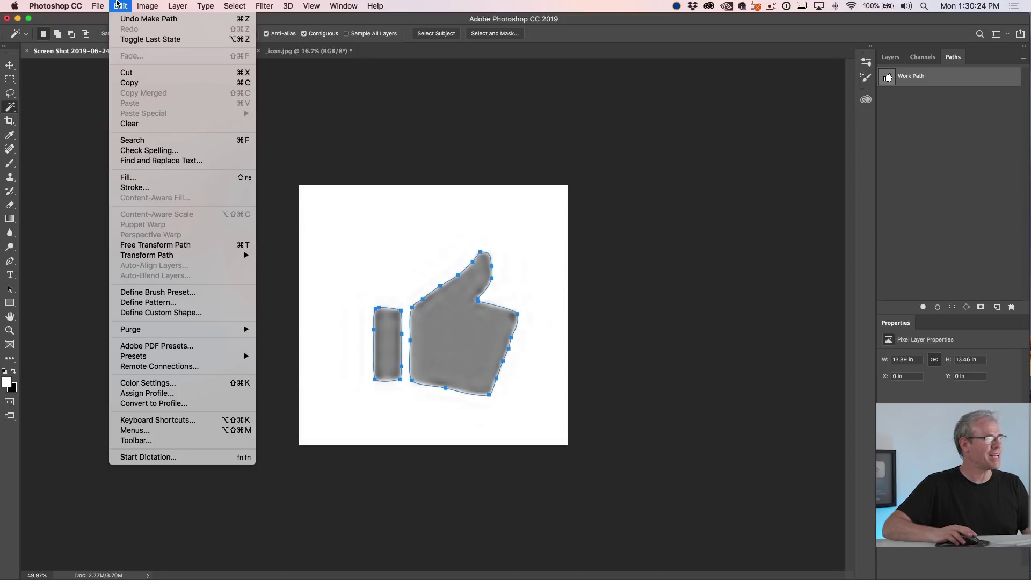
left_click(153, 313)
type("thumbs")
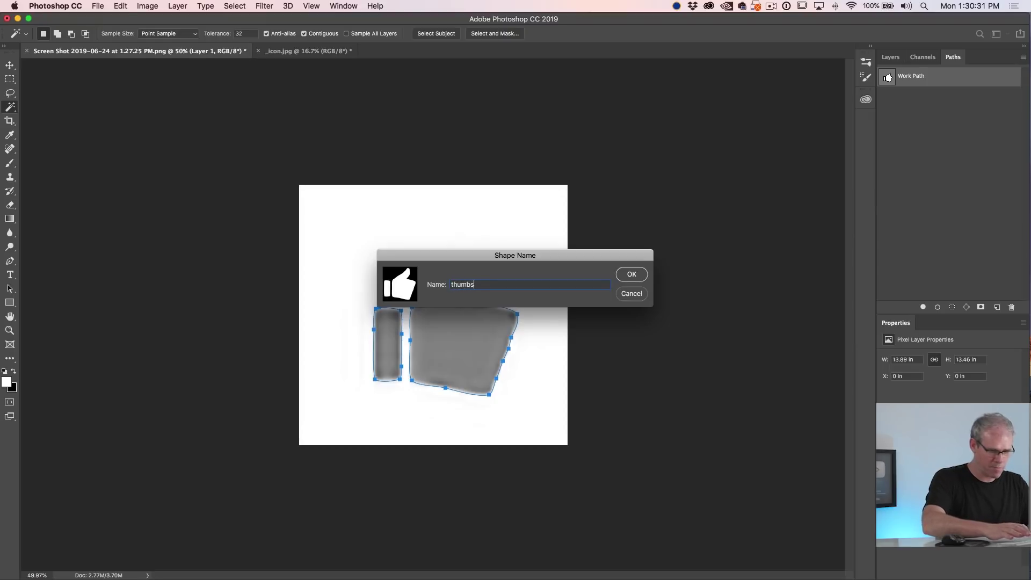
left_click(631, 273)
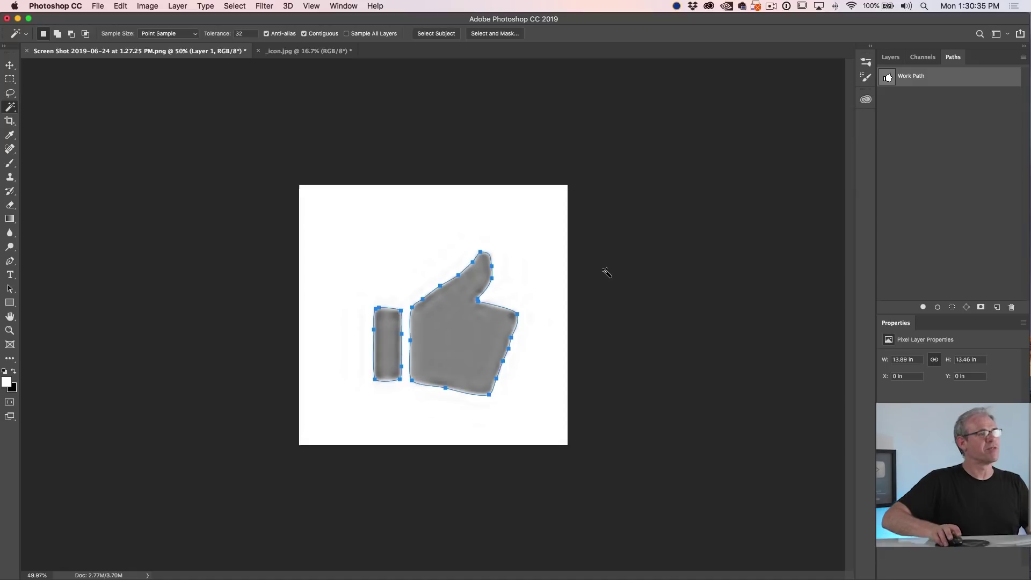
Step: In _icon.jpg, apply Levels to the pencil sketch with input levels of 86, 2.64 and 195
left_click(309, 54)
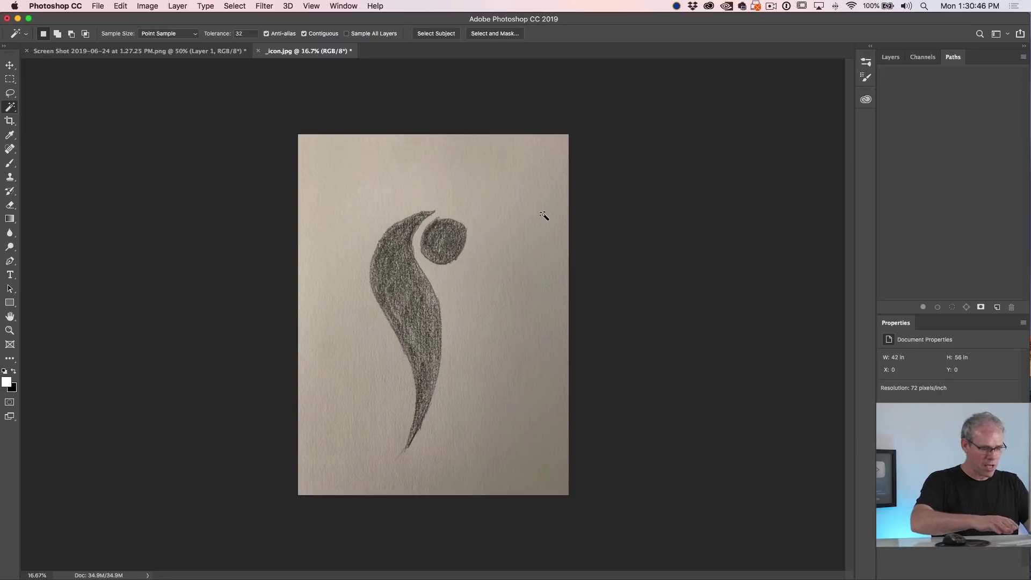
key("super+l")
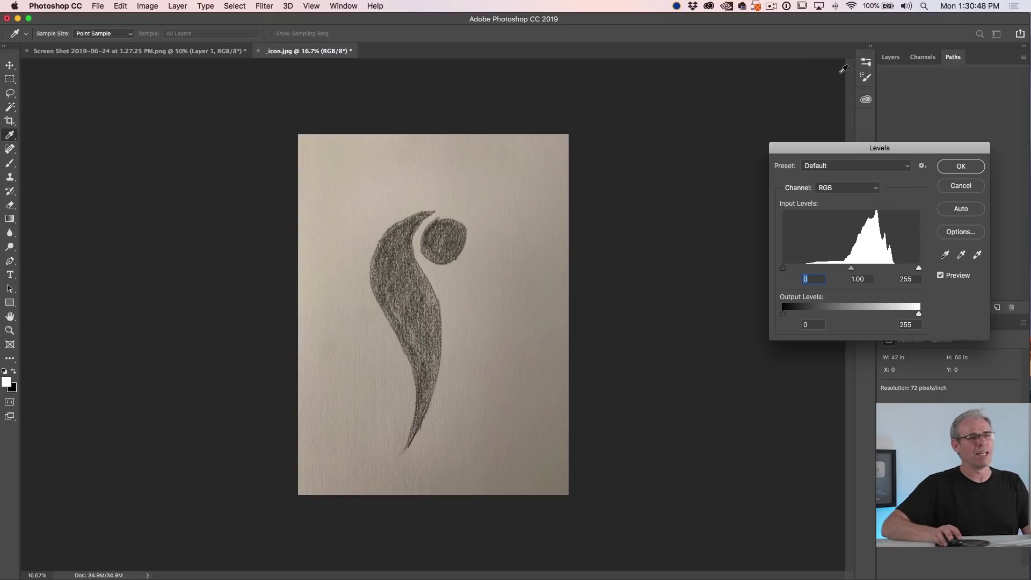
left_click_drag(826, 146, 629, 136)
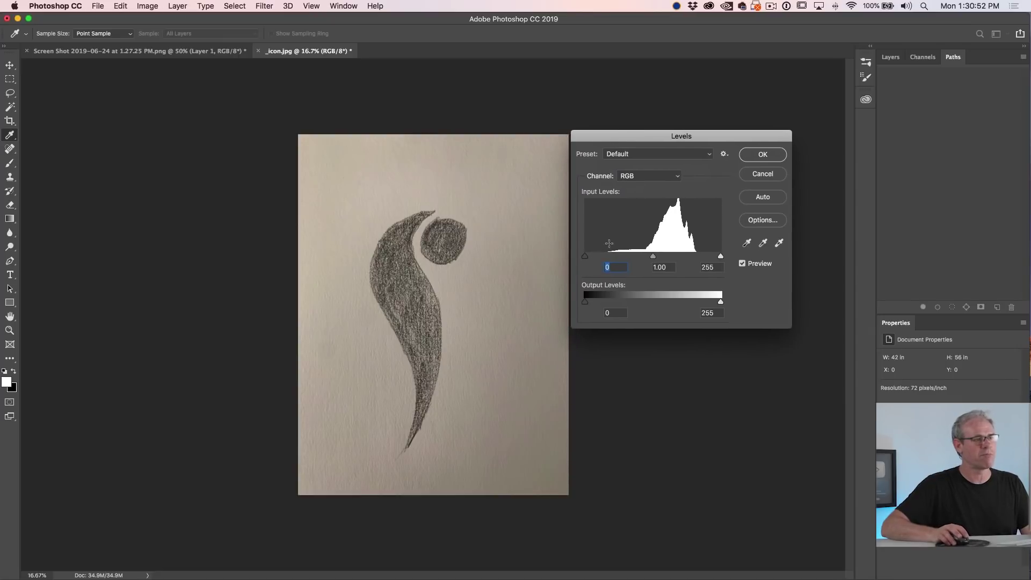
left_click_drag(587, 261, 635, 249)
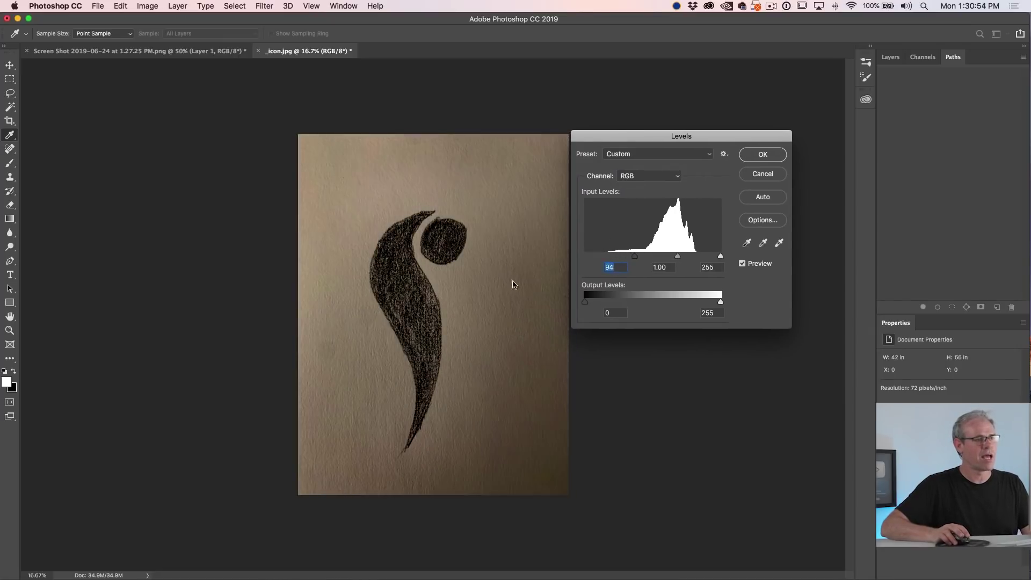
left_click_drag(722, 258, 645, 255)
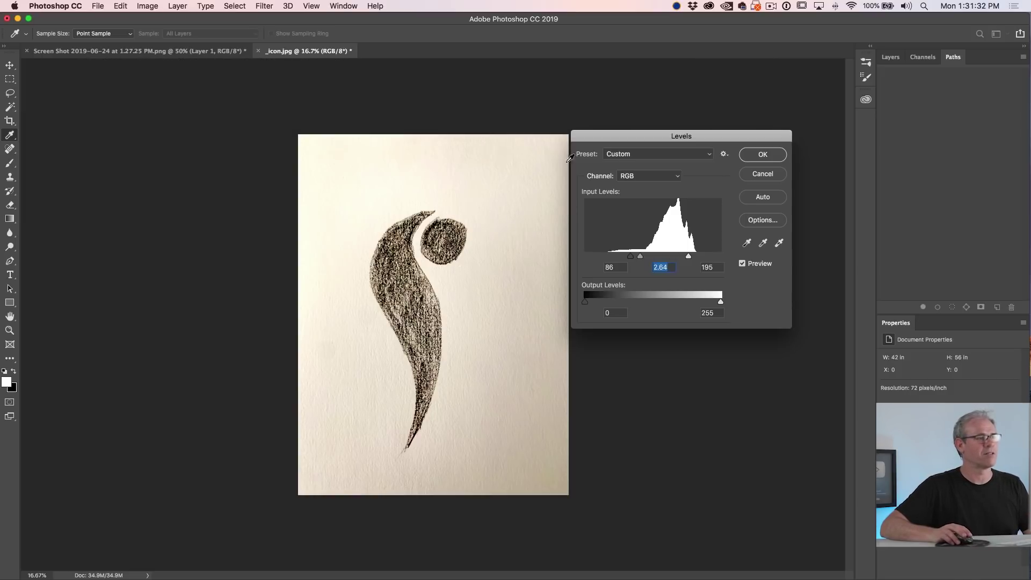
left_click(763, 154)
key("w")
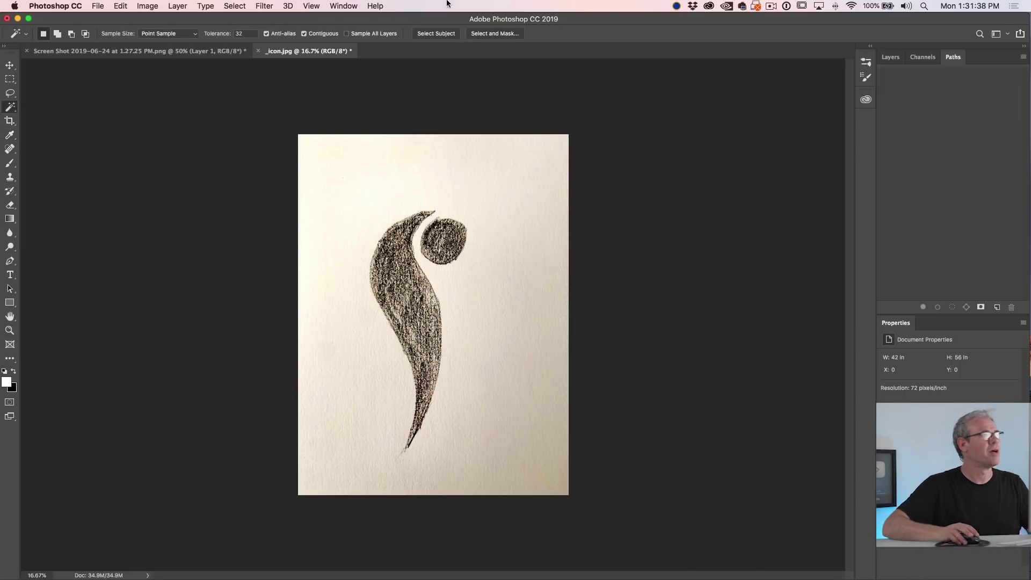
Step: Apply a Gaussian Blur with a radius of 21.9 pixels to the pencil sketch
left_click(261, 5)
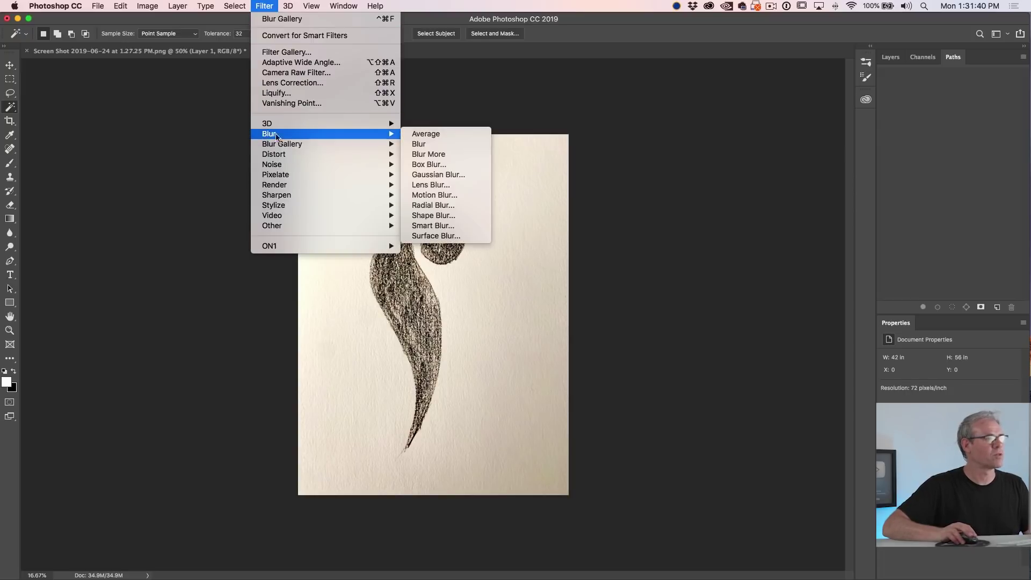
mouse_move(363, 138)
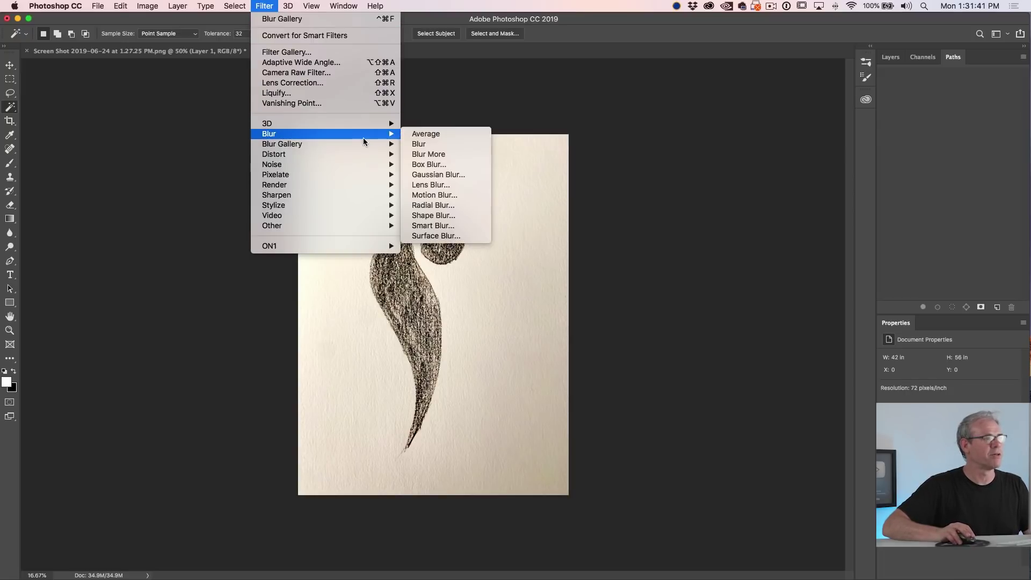
left_click(435, 174)
left_click_drag(685, 237, 705, 235)
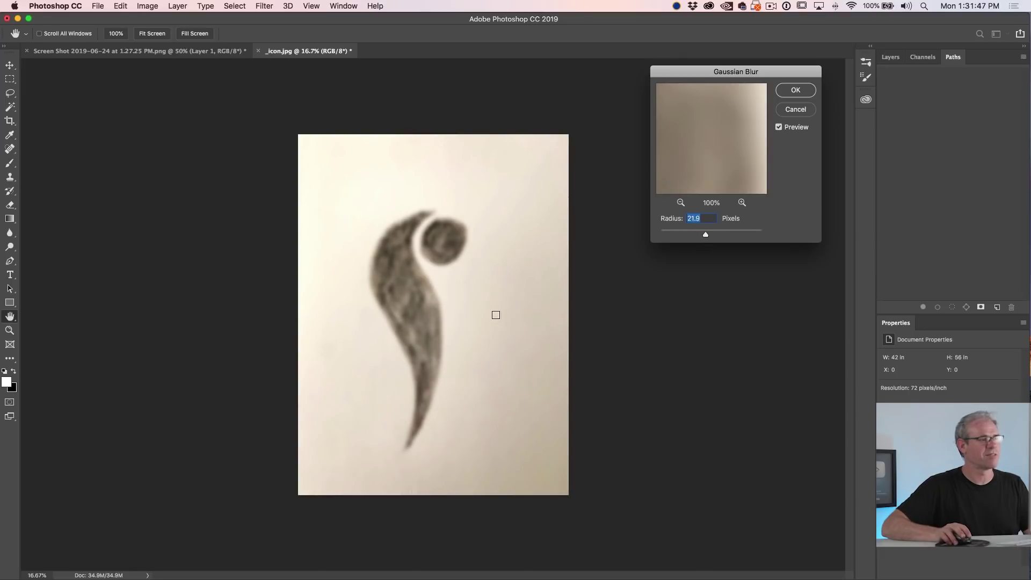
left_click(796, 90)
key("w")
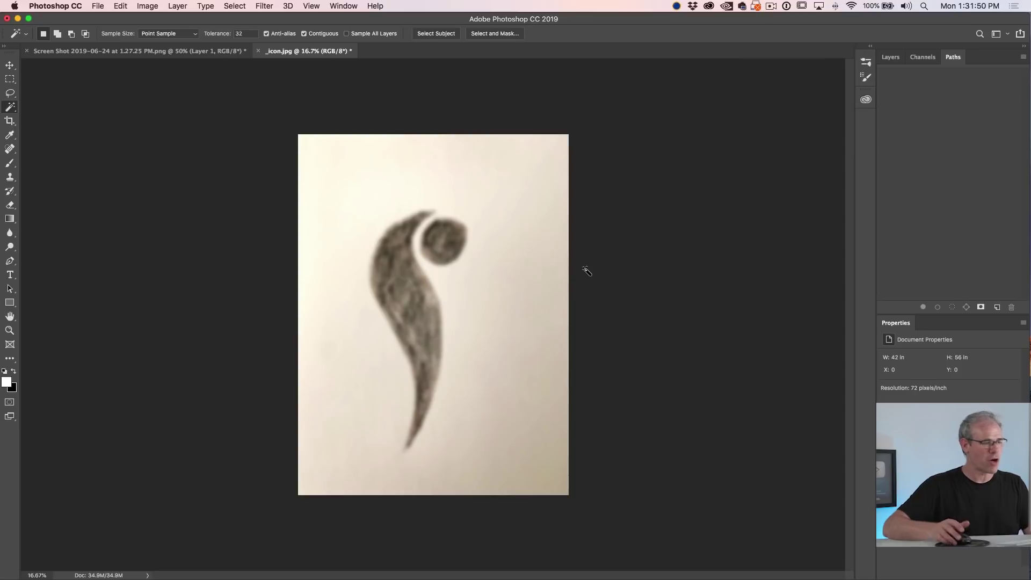
Step: Apply Levels to the blurred sketch with input levels of 125, 0.3 and 192 to harden its edges
key("super+l")
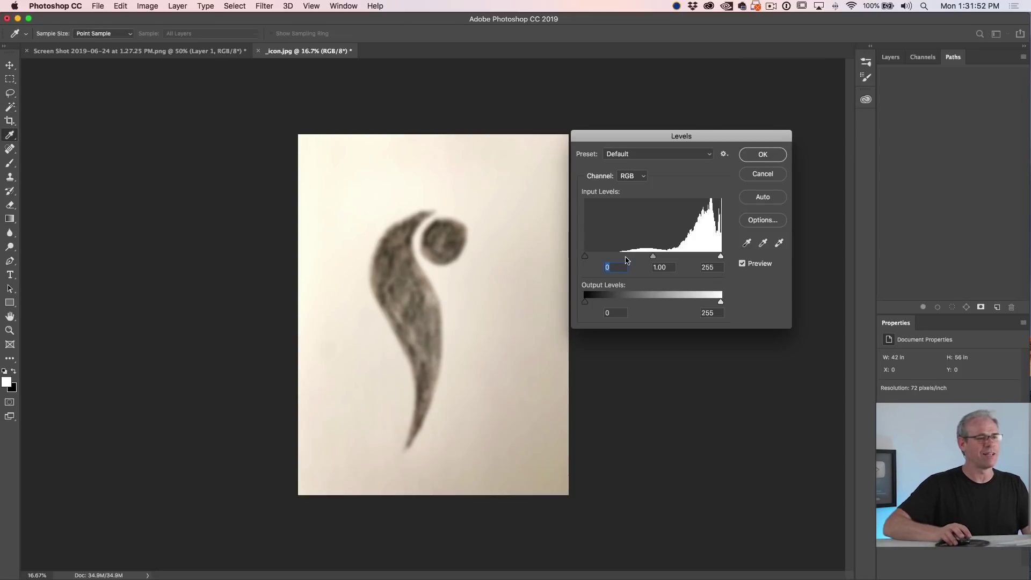
left_click_drag(587, 258, 652, 254)
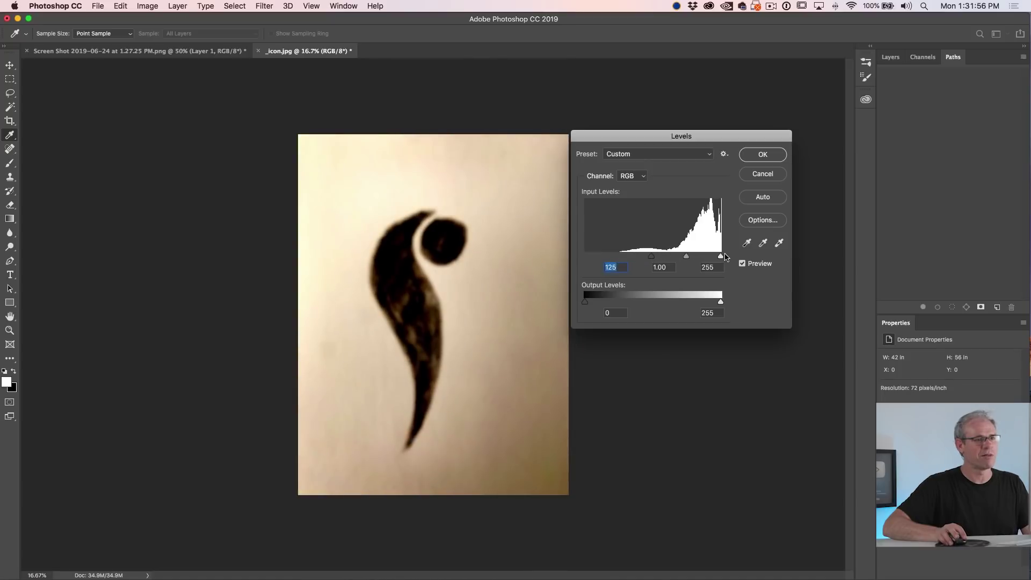
left_click_drag(721, 259, 690, 258)
mouse_move(690, 256)
left_mouse_down()
mouse_move(677, 258)
mouse_move(688, 259)
left_mouse_up()
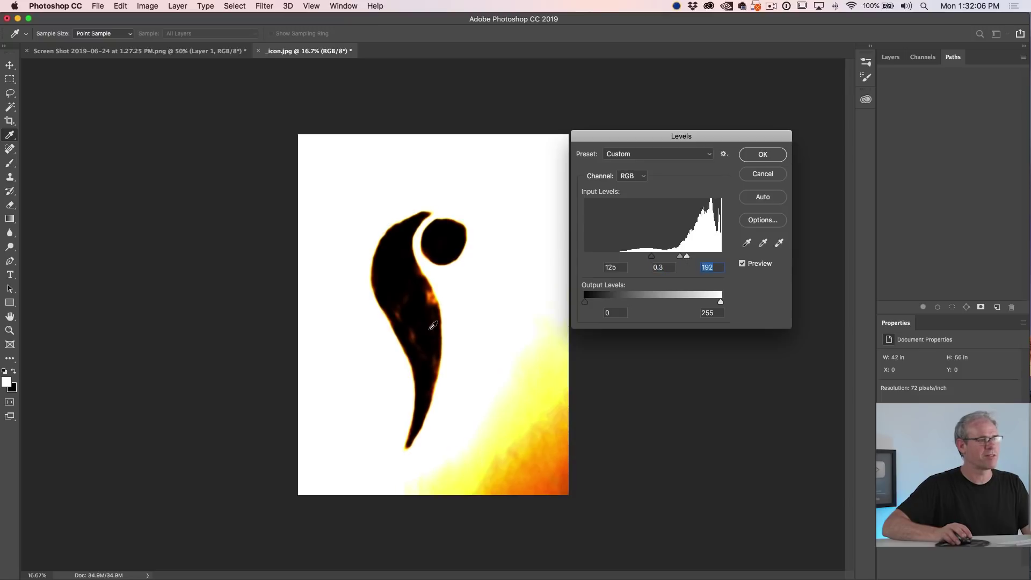
left_click(762, 155)
key("w")
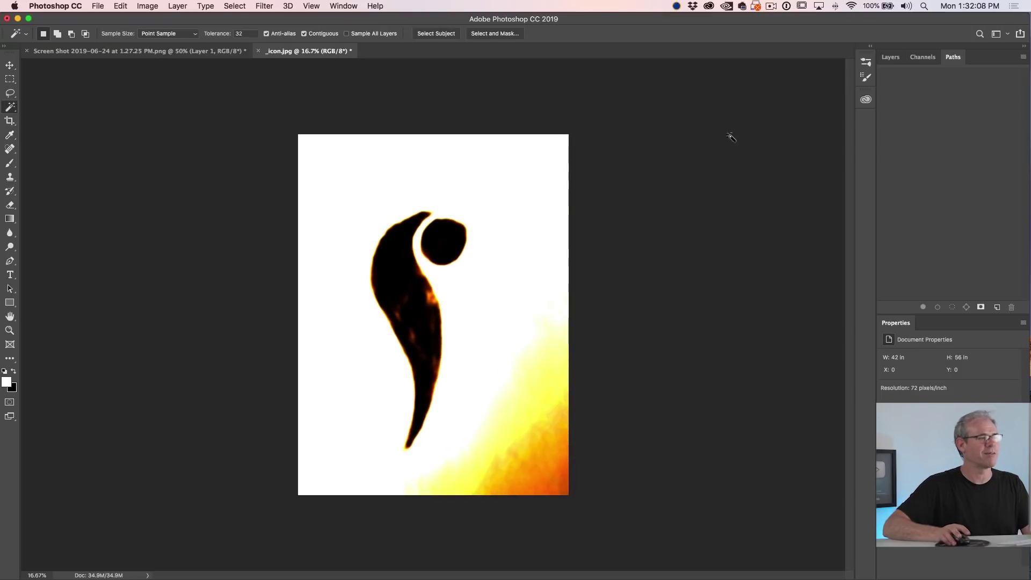
Step: Lasso the yellow-orange discoloured area at the lower-right corner of the image, fill it with white and deselect
key("l")
left_click_drag(568, 316, 551, 323)
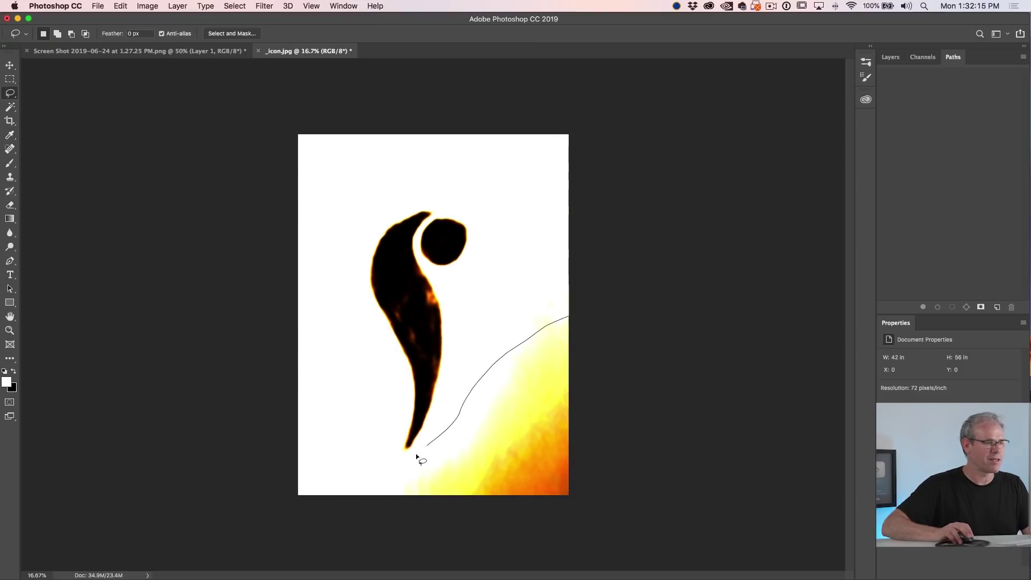
mouse_move(397, 524)
left_mouse_down()
mouse_move(536, 518)
mouse_move(631, 416)
mouse_move(628, 333)
left_mouse_up()
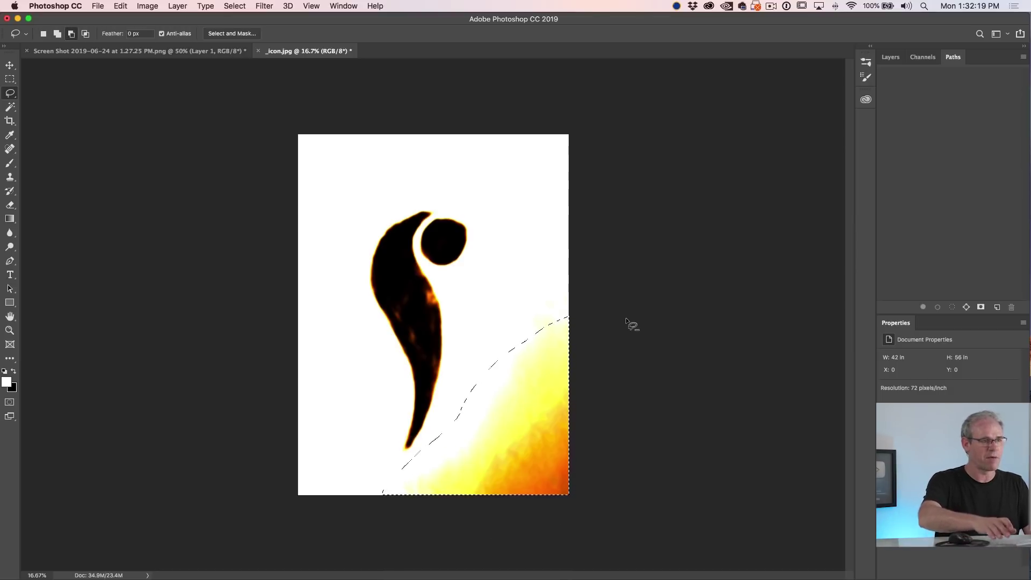
key("alt+BackSpace")
key("ctrl+d")
mouse_move(568, 275)
left_mouse_down()
mouse_move(533, 354)
mouse_move(555, 358)
mouse_move(559, 347)
mouse_move(554, 357)
left_mouse_up()
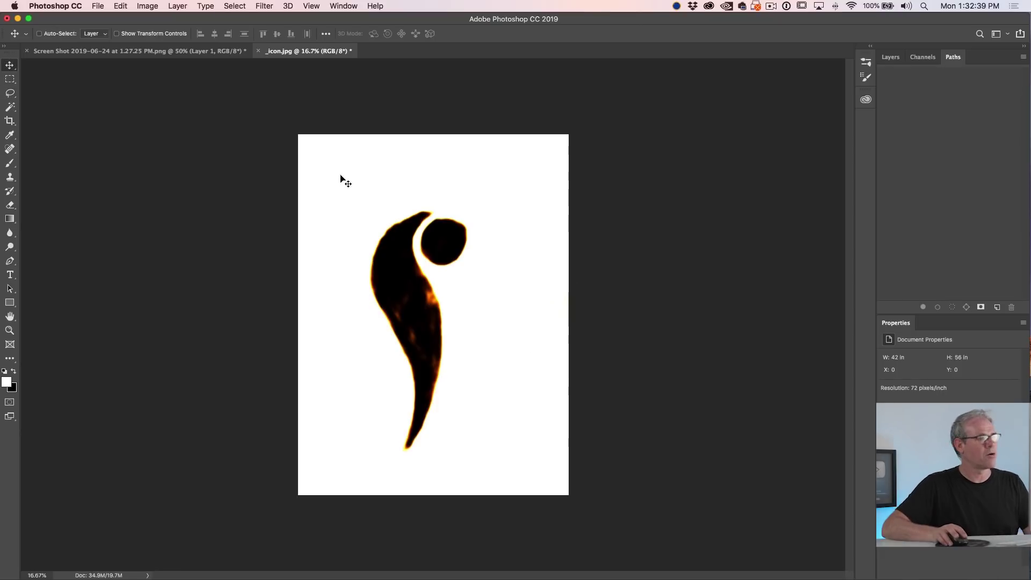
Step: Select the white background with the Magic Wand and invert the selection to the sketched icon
left_click(10, 107)
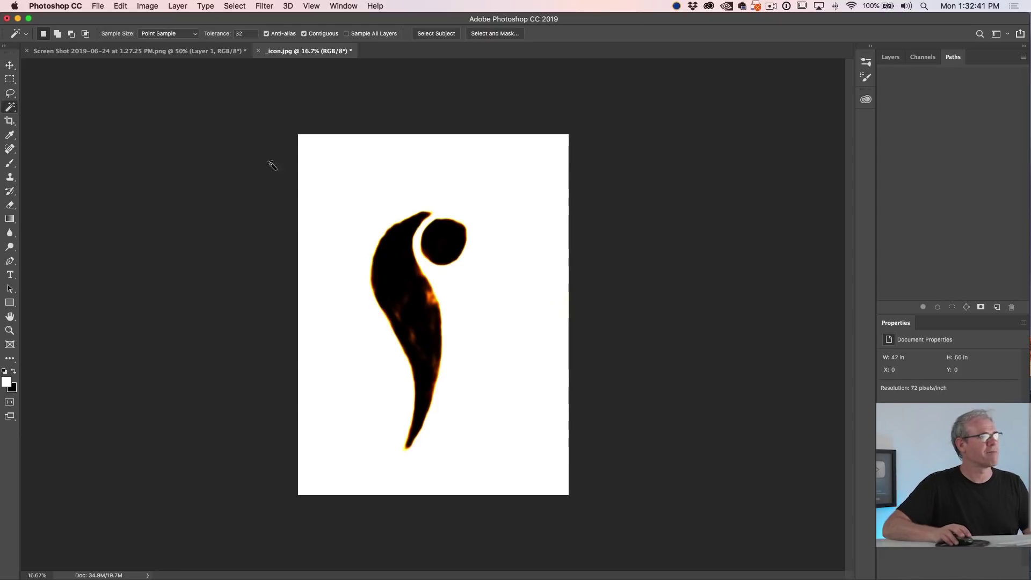
left_click(410, 158)
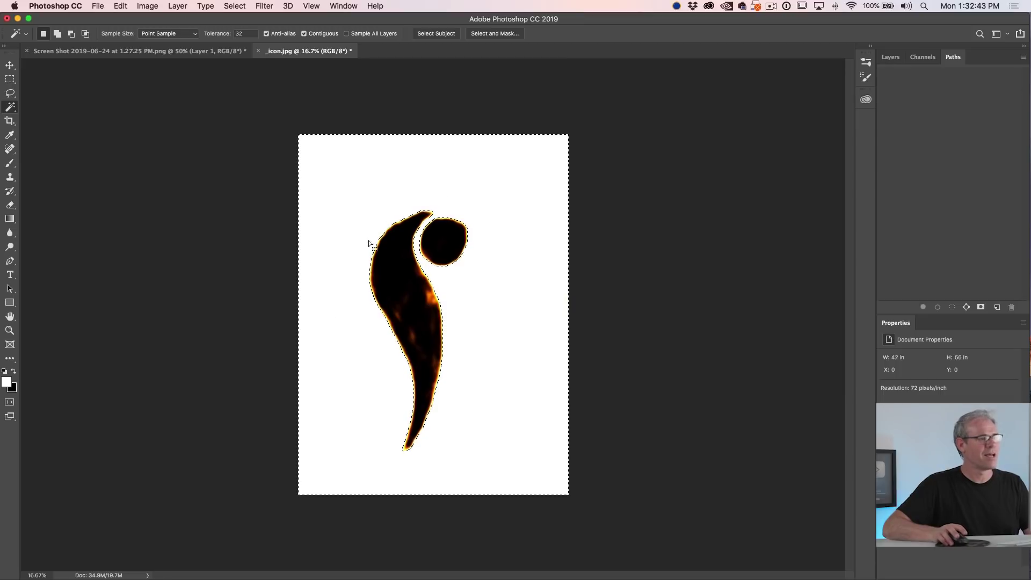
left_click(234, 6)
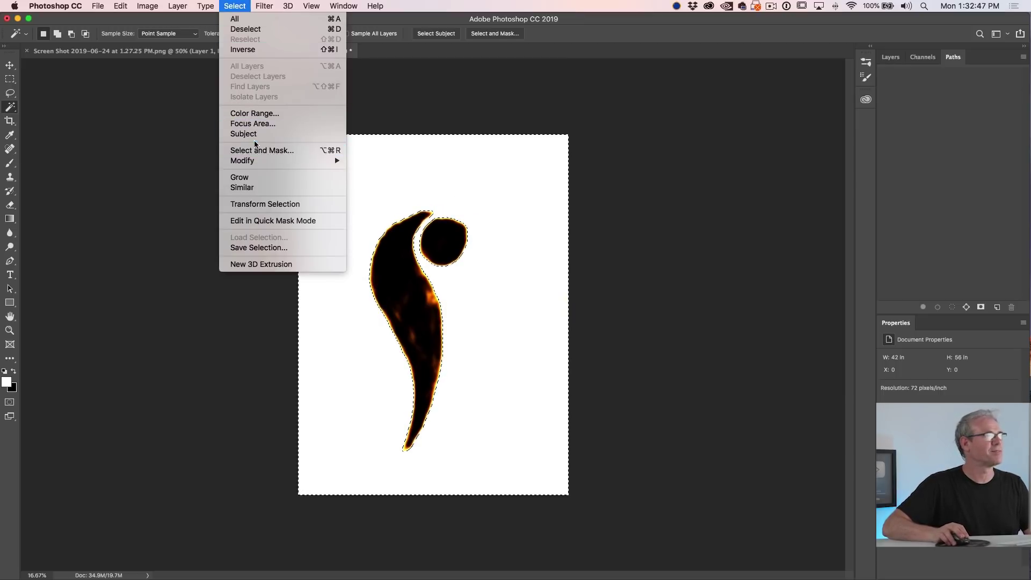
left_click(245, 49)
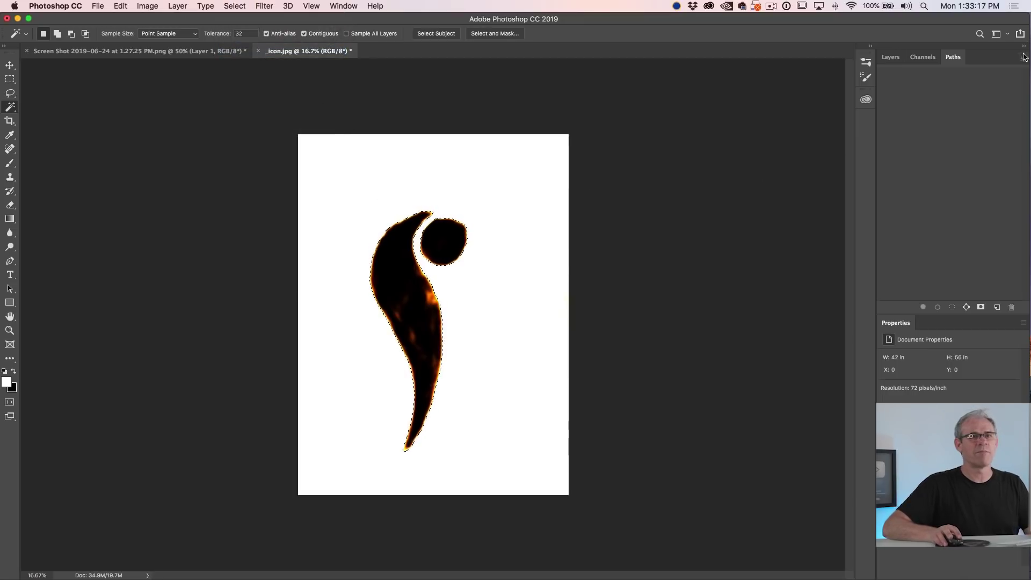
Step: Convert the icon selection into a work path with a tolerance of 8.0 pixels
left_click(1023, 57)
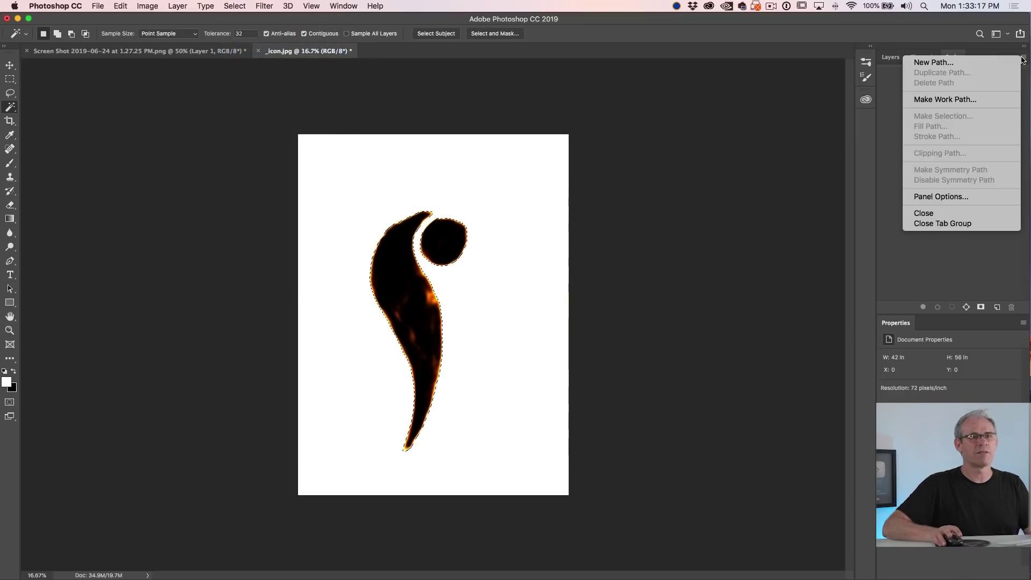
left_click(987, 99)
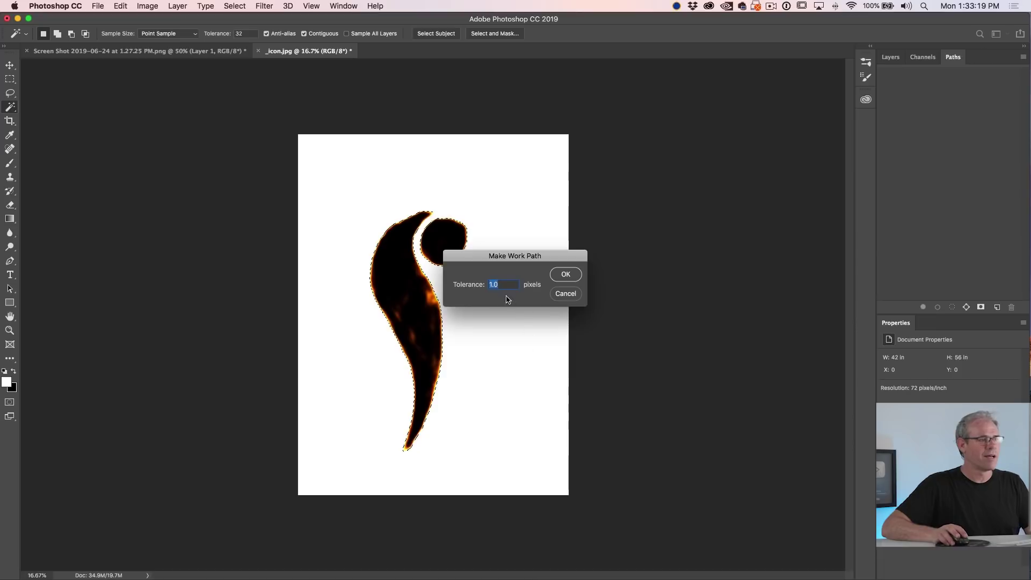
left_click(492, 285)
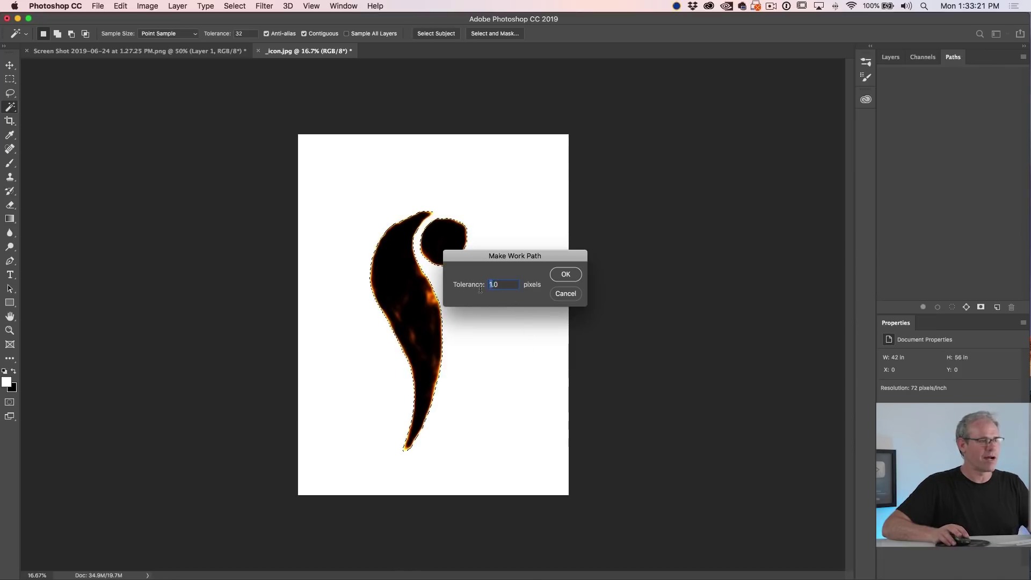
type("8")
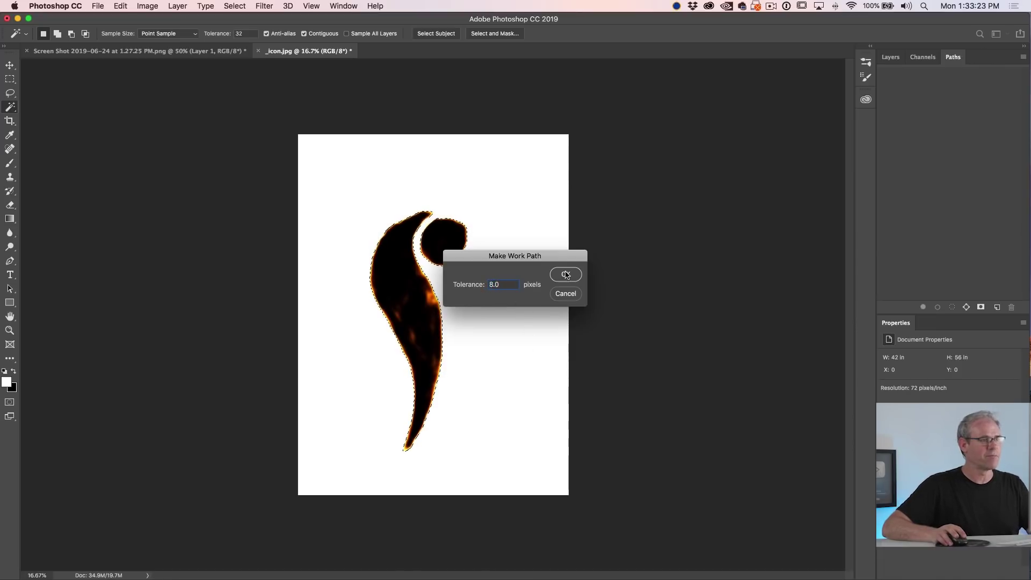
key("Return")
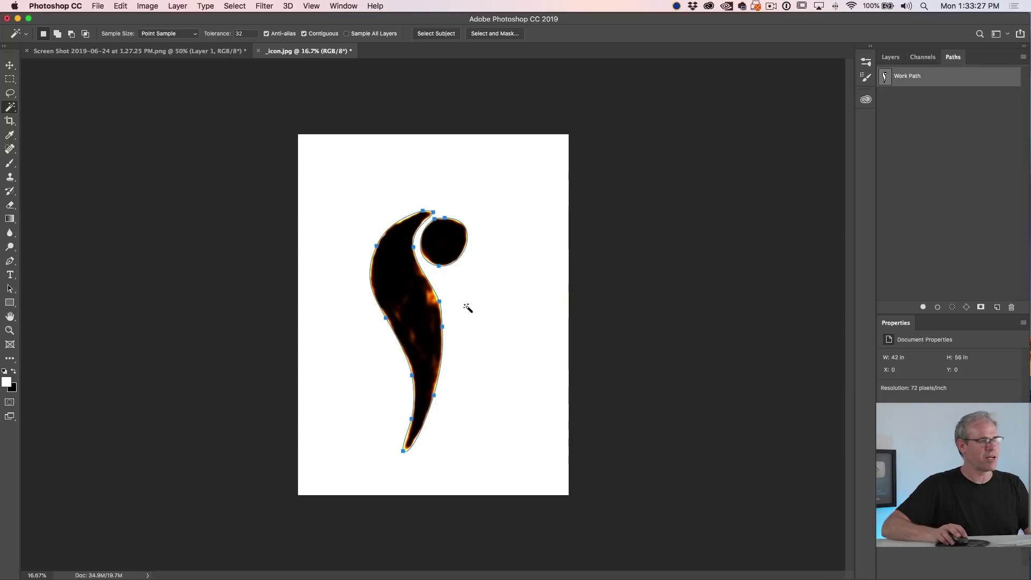
Step: With the Direct Selection Tool, adjust both handles of the anchor at the swoosh's lower tip to form a sharp point
left_click(10, 289)
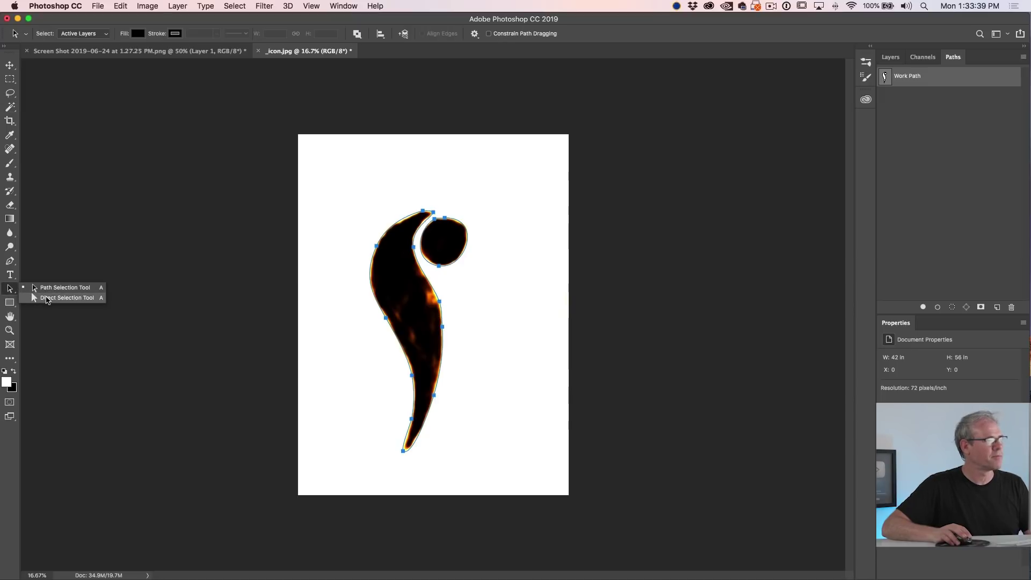
left_click(46, 298)
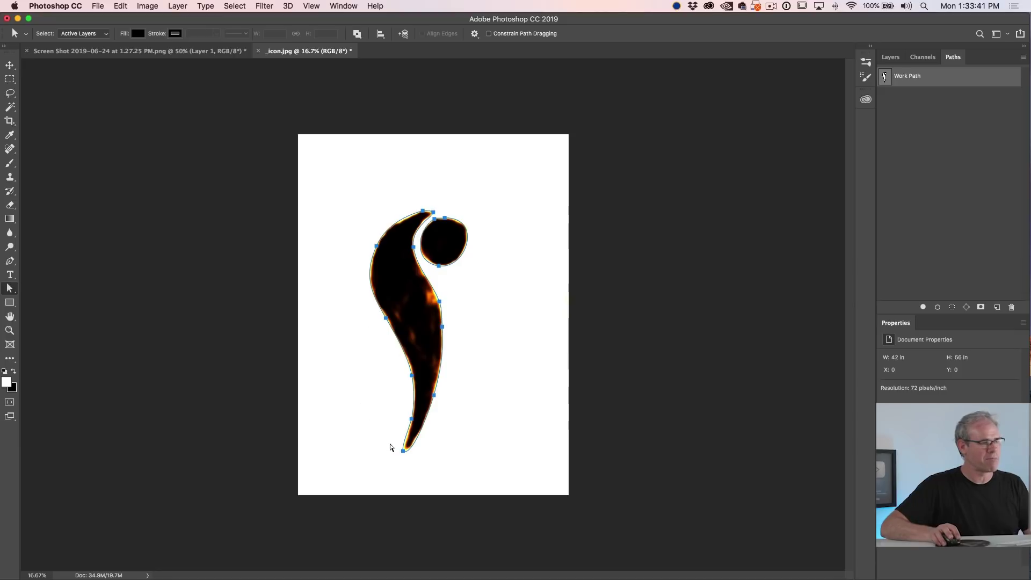
left_click_drag(403, 457, 409, 463)
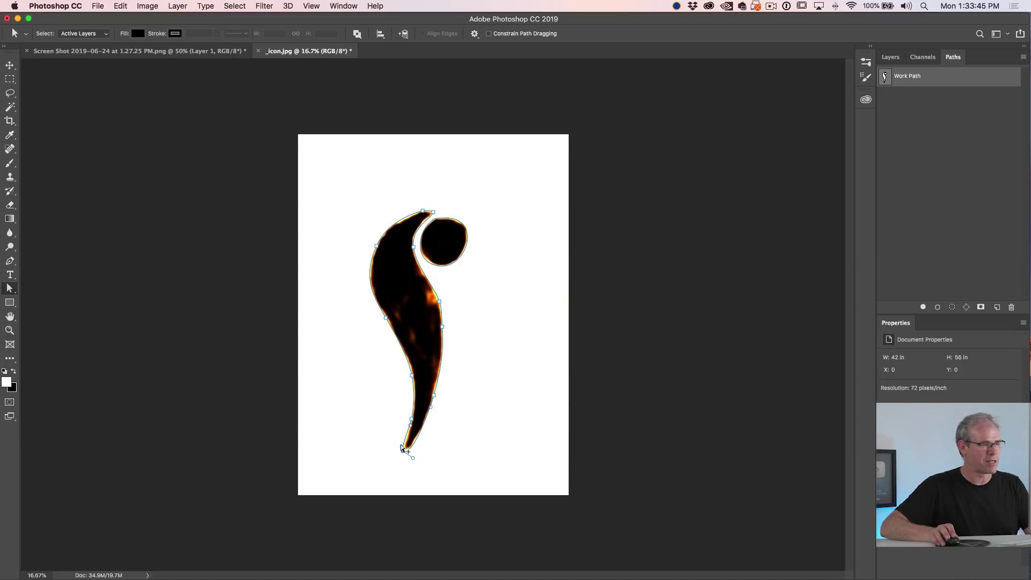
key("super+plus")
scroll(400, 443, "up", 5)
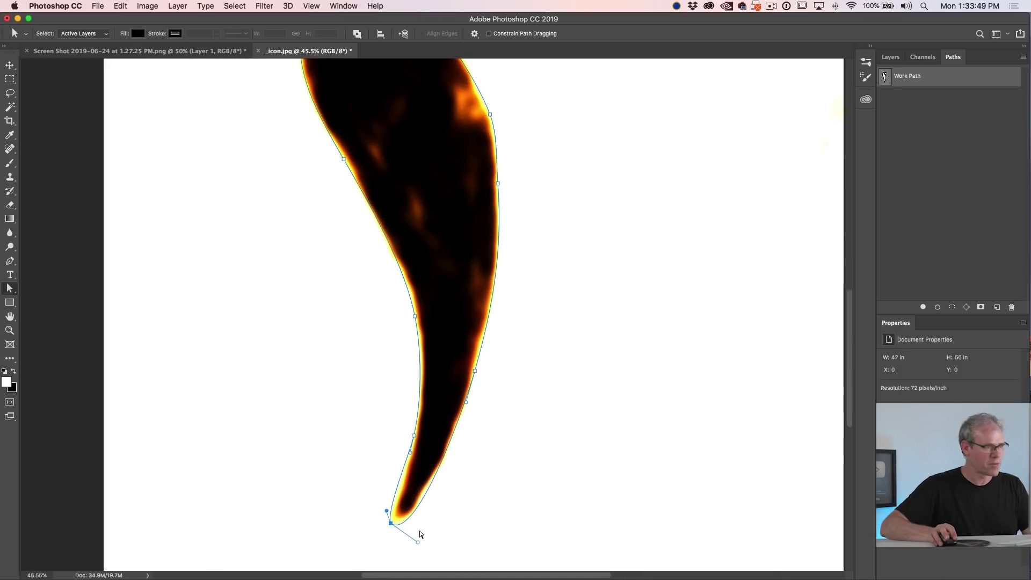
left_click_drag(417, 542, 428, 513)
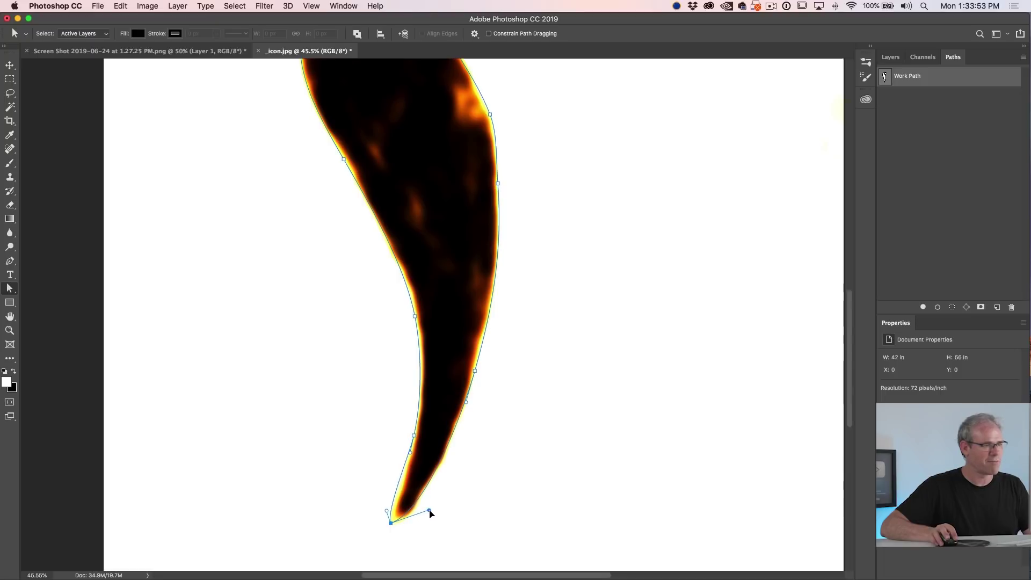
left_click_drag(387, 513, 397, 503)
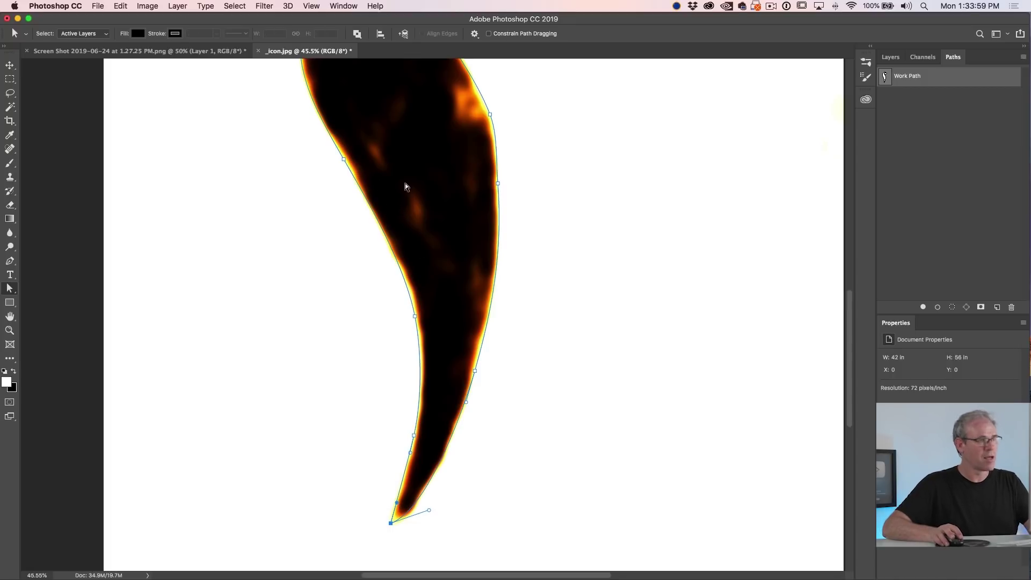
Step: Reposition the anchors along the swoosh's right edge, inner curve and upper tip so the path follows the artwork smoothly
scroll(420, 143, "up", 10)
scroll(421, 143, "right", 3)
left_click(418, 333)
left_click_drag(418, 336, 413, 325)
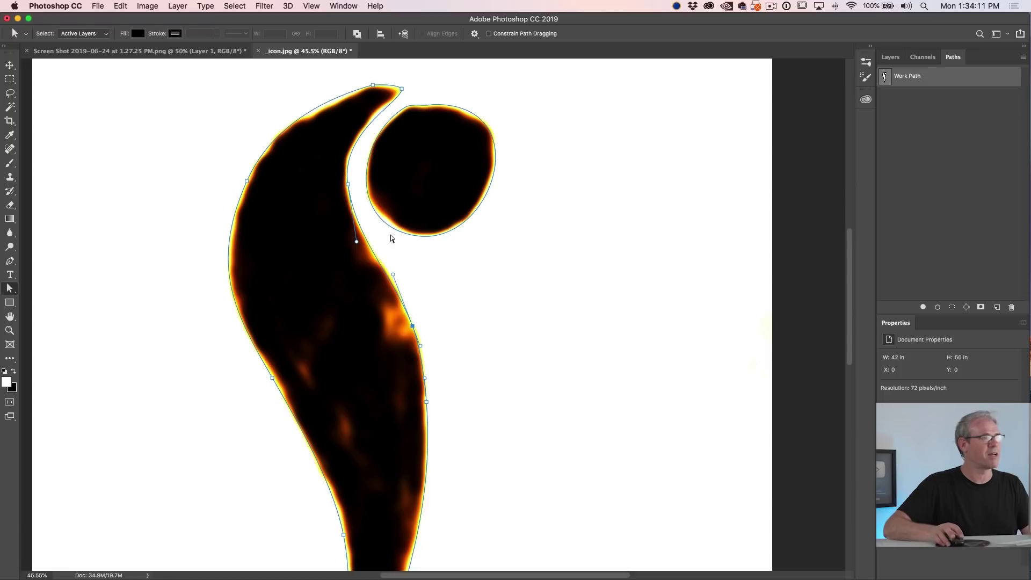
left_click_drag(346, 184, 345, 185)
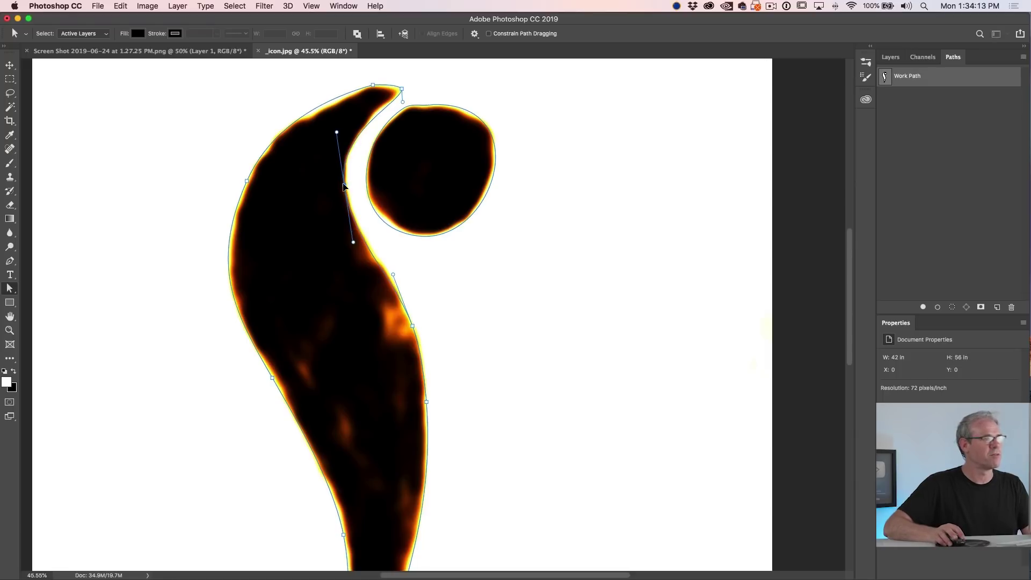
left_click_drag(401, 91, 401, 97)
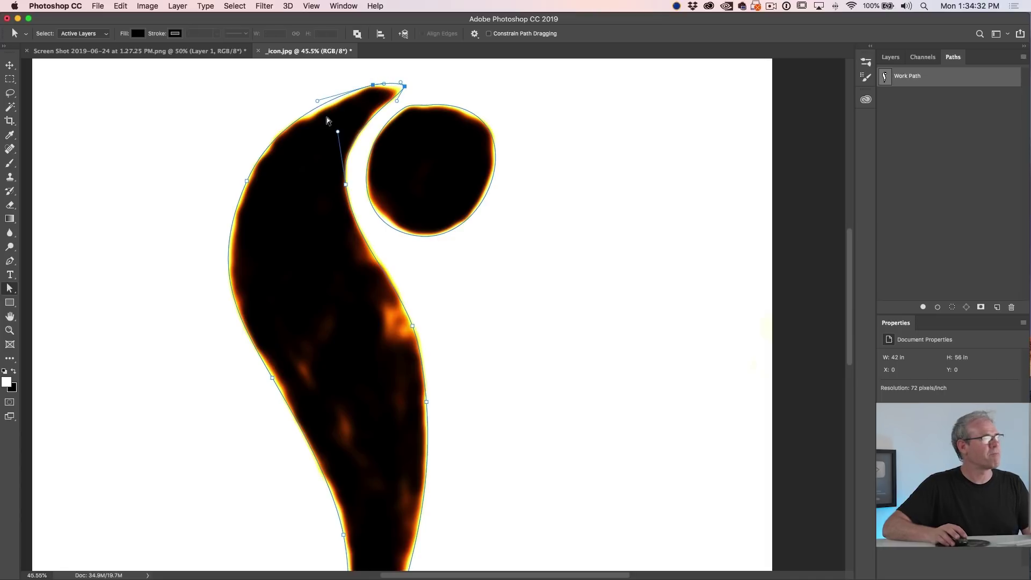
Step: Delete the extra anchor beside the swoosh's upper tip and reshape the upper-left curve with the neighbouring anchor's direction handle
left_click_drag(10, 261, 60, 304)
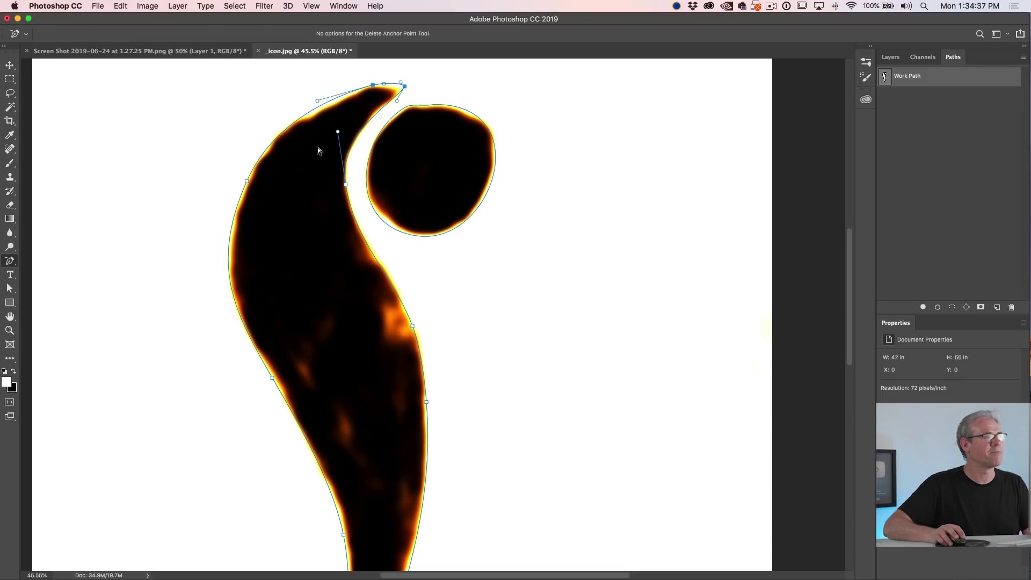
left_click(373, 85)
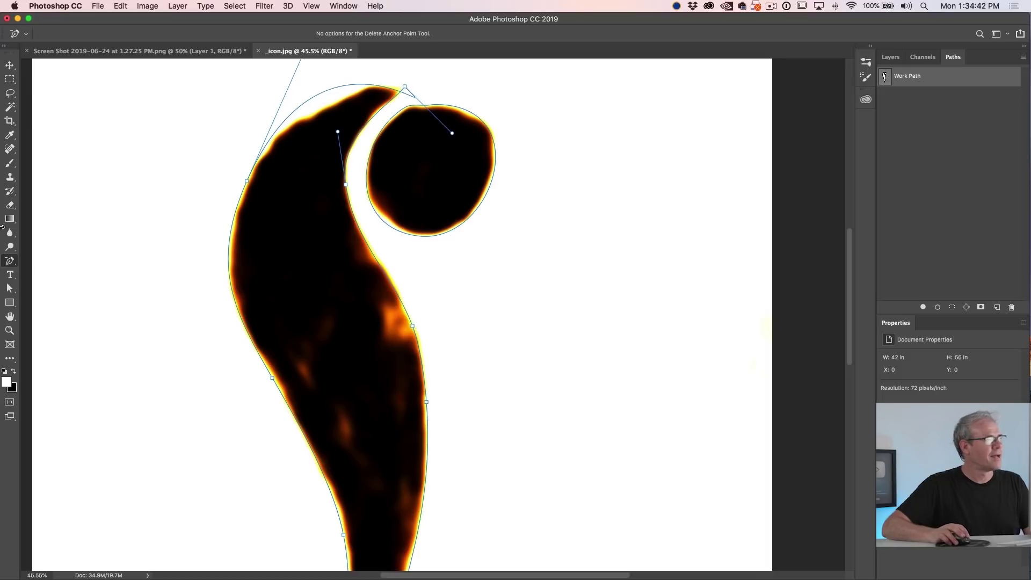
left_click_drag(9, 288, 64, 298)
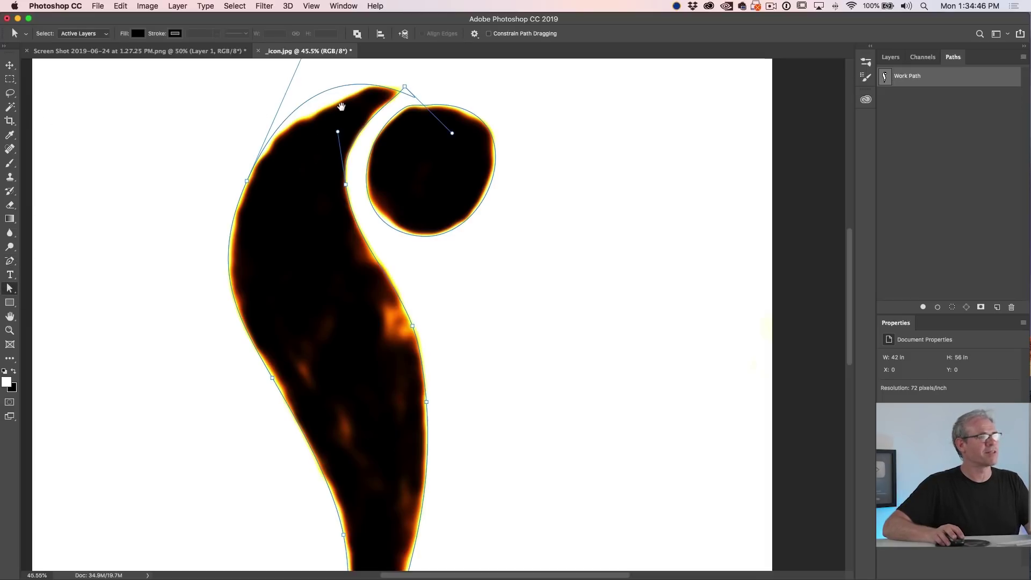
left_click_drag(337, 117, 323, 222)
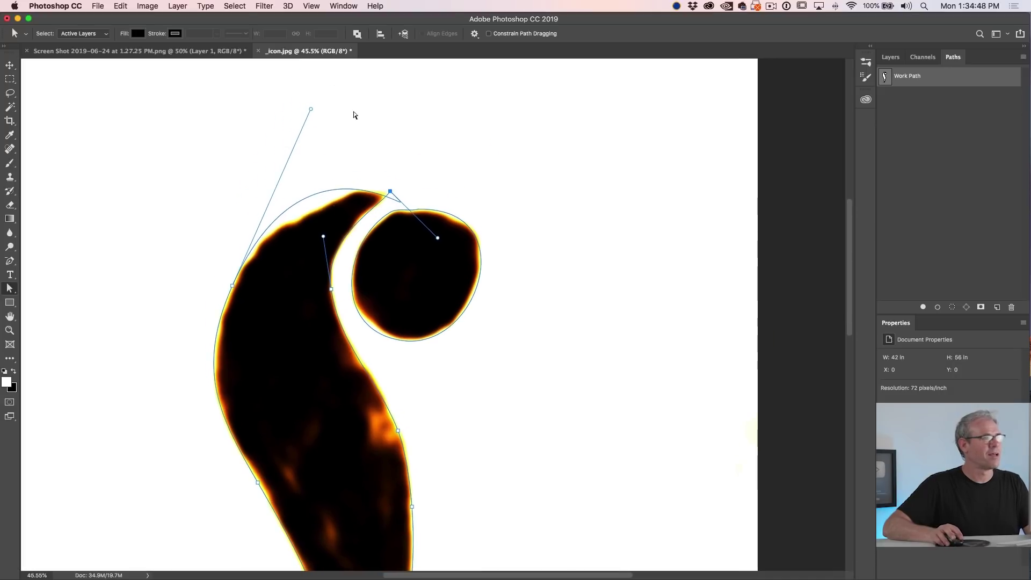
left_click_drag(310, 109, 322, 135)
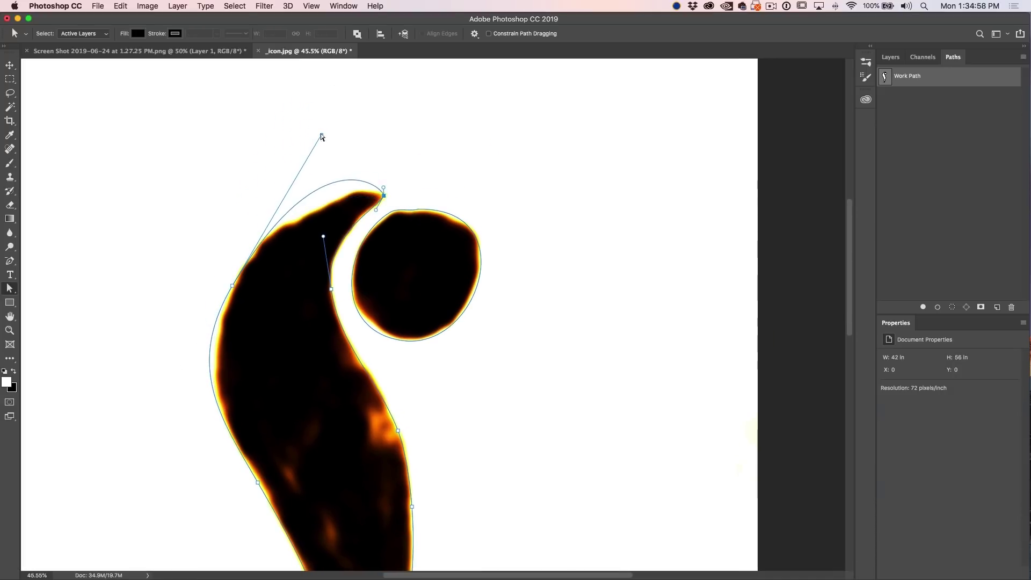
left_click_drag(322, 136, 300, 196)
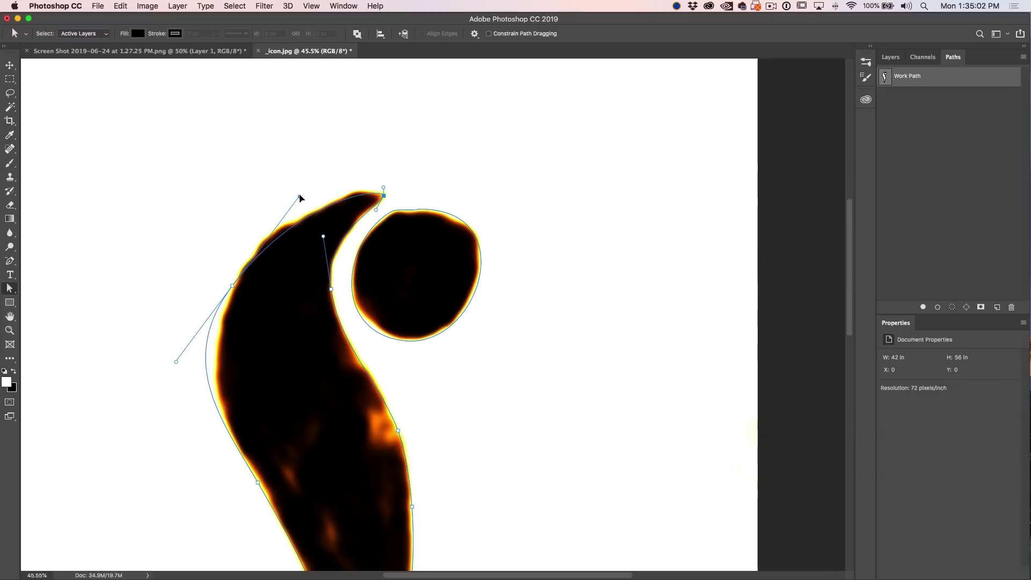
Step: Adjust the lower handle of the swoosh's upper-left anchor so the path hugs the outer left edge
left_click_drag(353, 230, 322, 233)
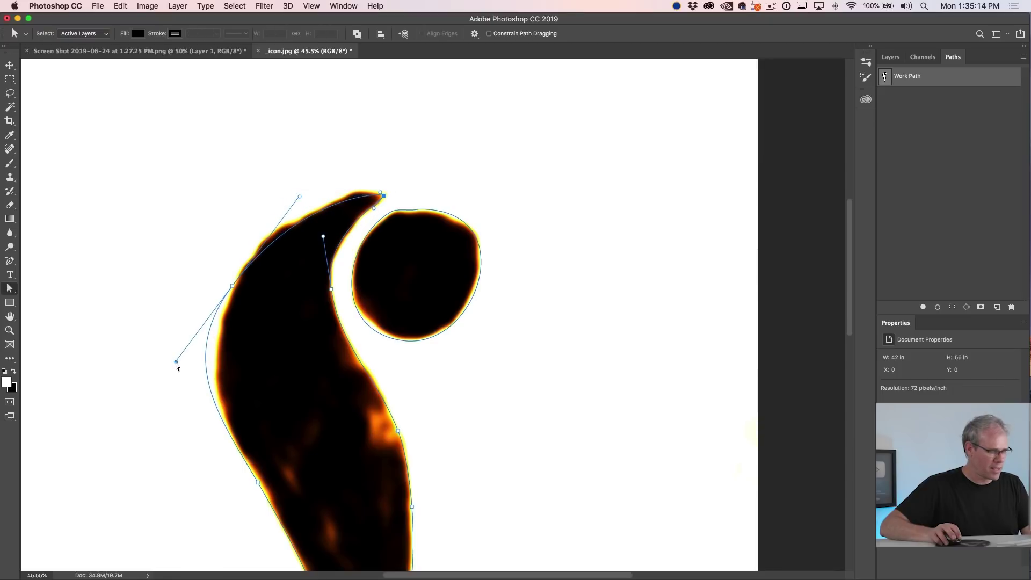
left_click_drag(176, 363, 197, 353)
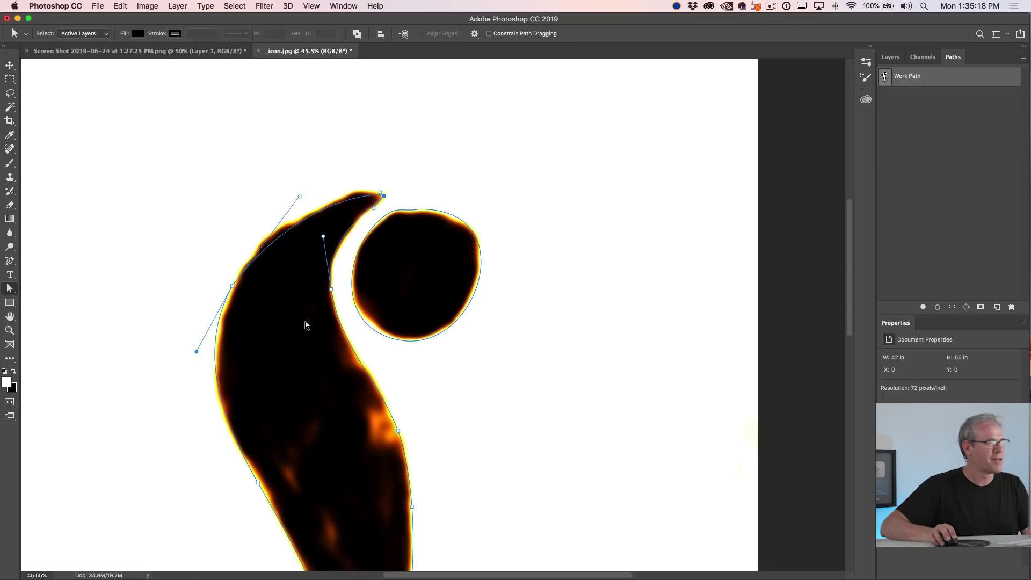
scroll(305, 324, "down", 5)
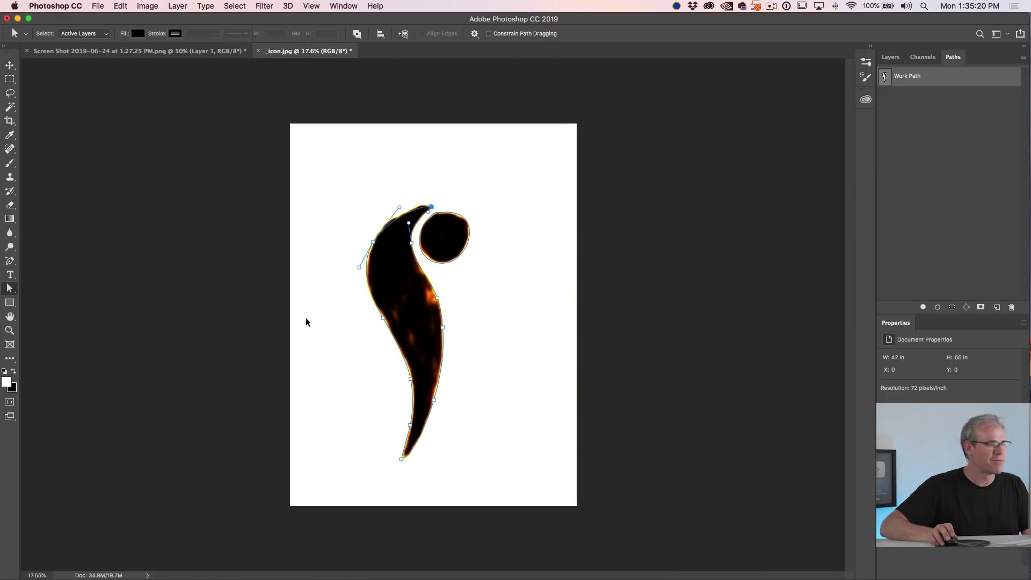
scroll(306, 319, "up", 1)
Step: Select the swoosh and circle paths together with the Path Selection Tool and define them as a custom shape named logo
left_click(9, 288)
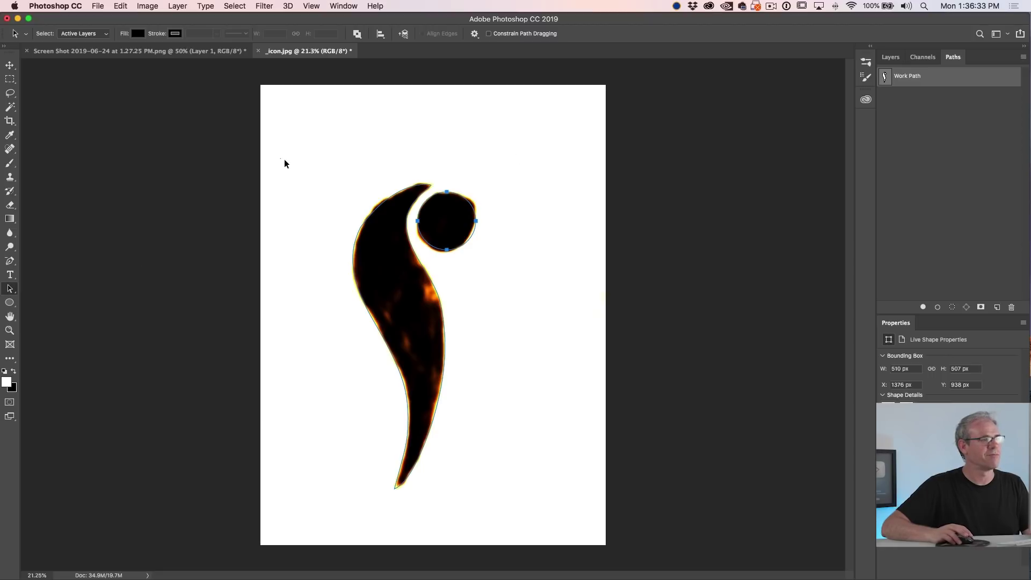
left_click_drag(284, 164, 505, 534)
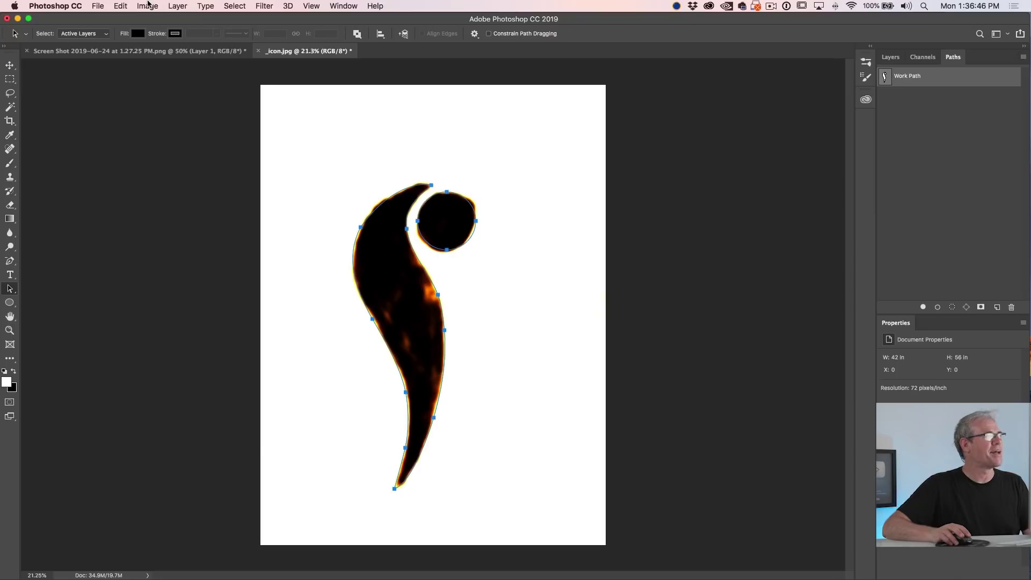
left_click(120, 5)
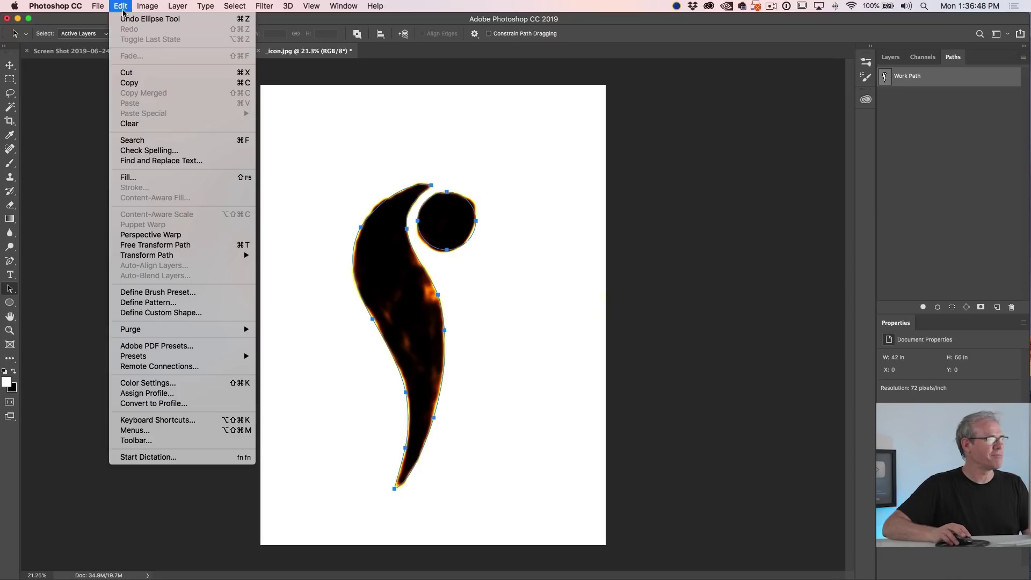
left_click(137, 313)
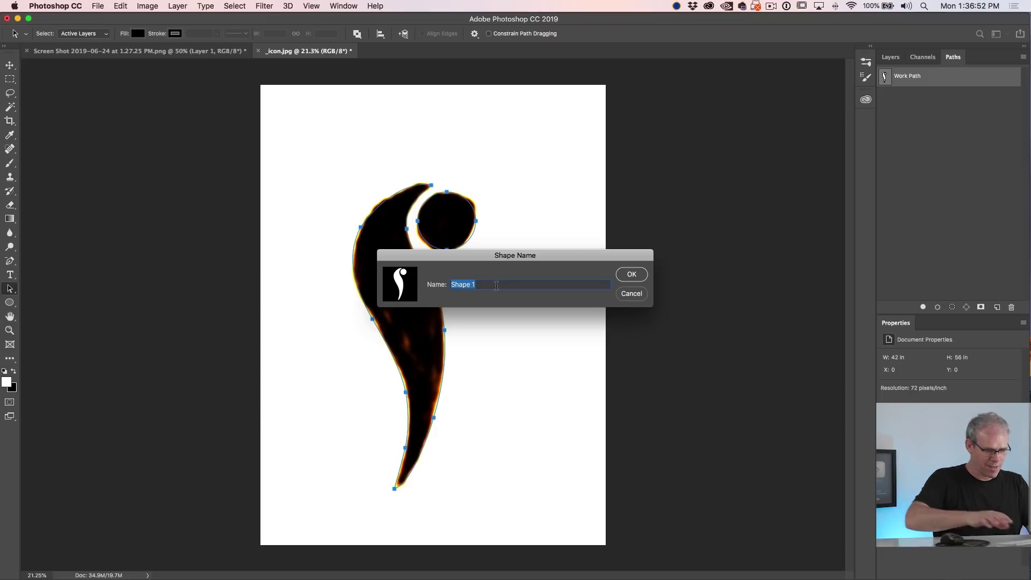
type("logo")
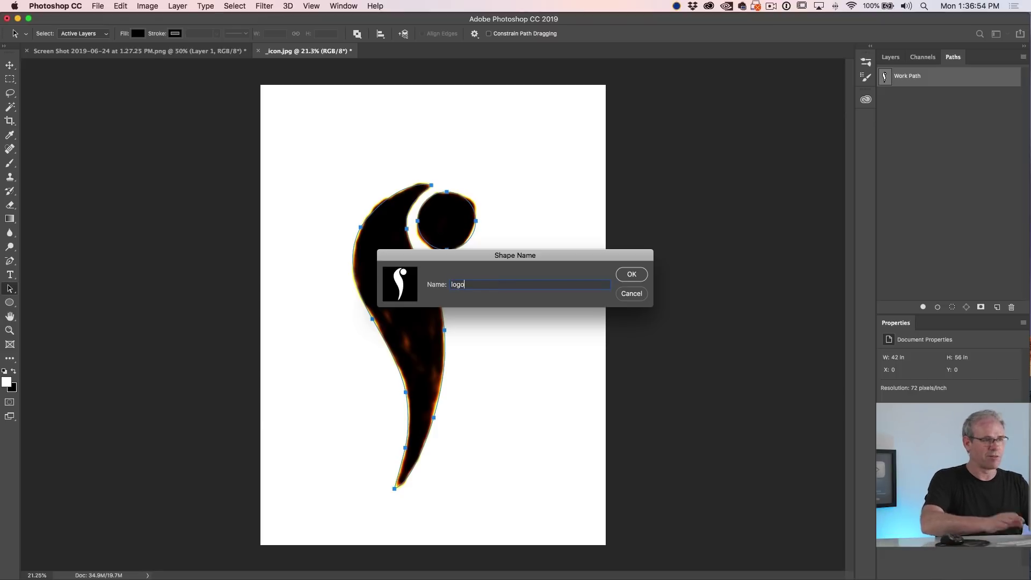
left_click(631, 274)
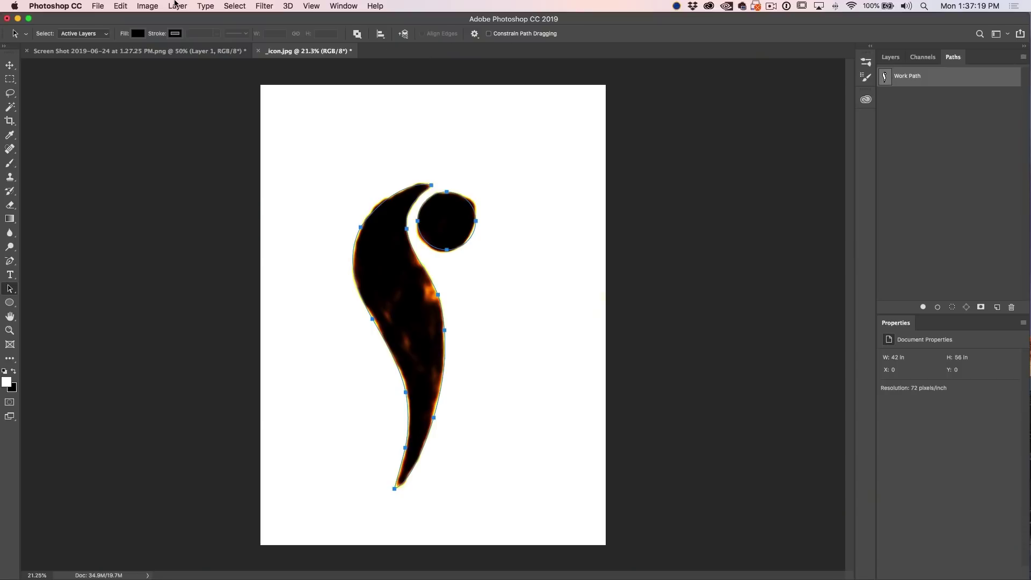
Step: Create a new document from the Film & Video preset HDTV 1080p, 1920 x 1080 pixels at 72 ppi
left_click(101, 5)
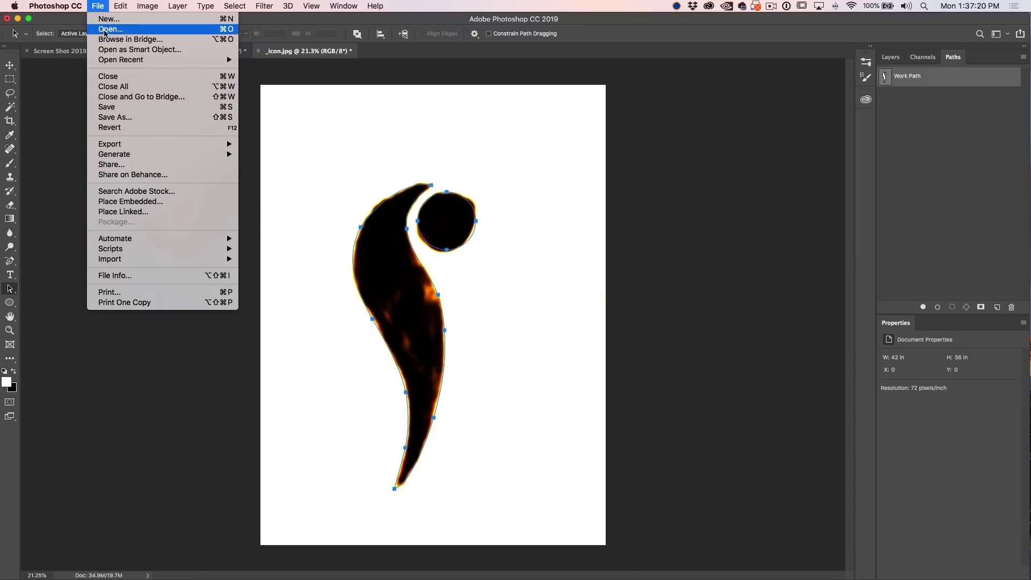
left_click(106, 19)
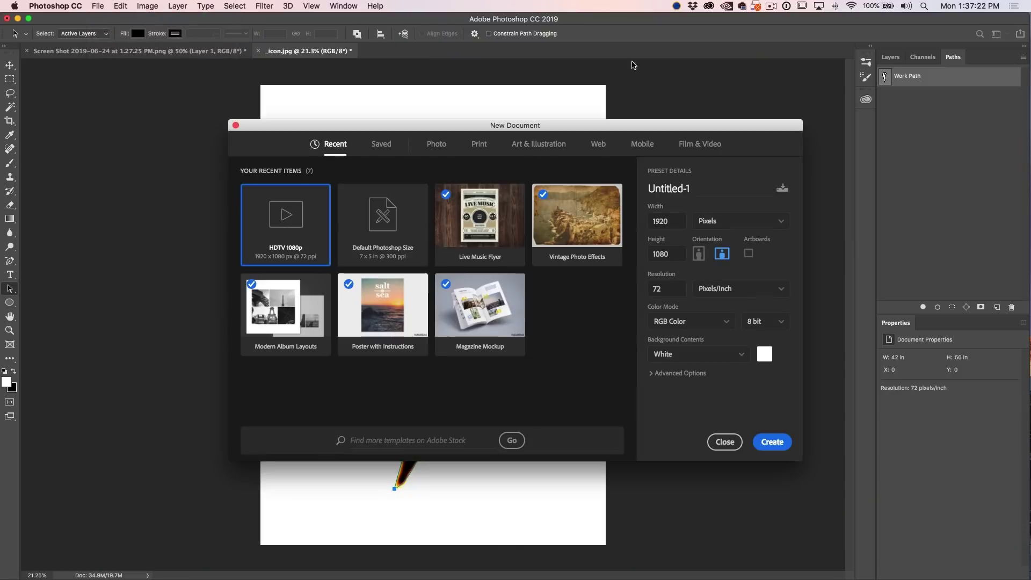
left_click(693, 143)
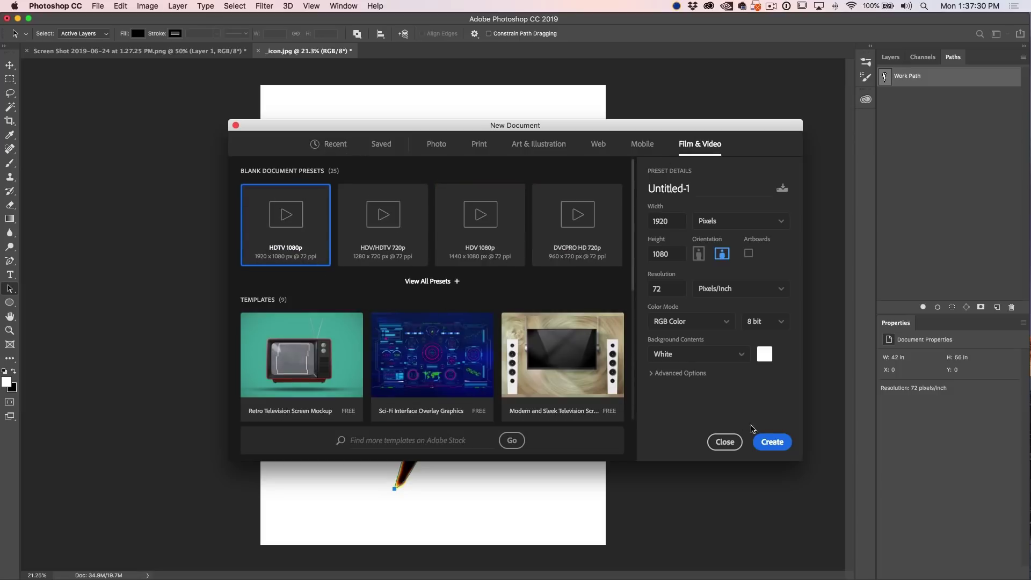
left_click(765, 440)
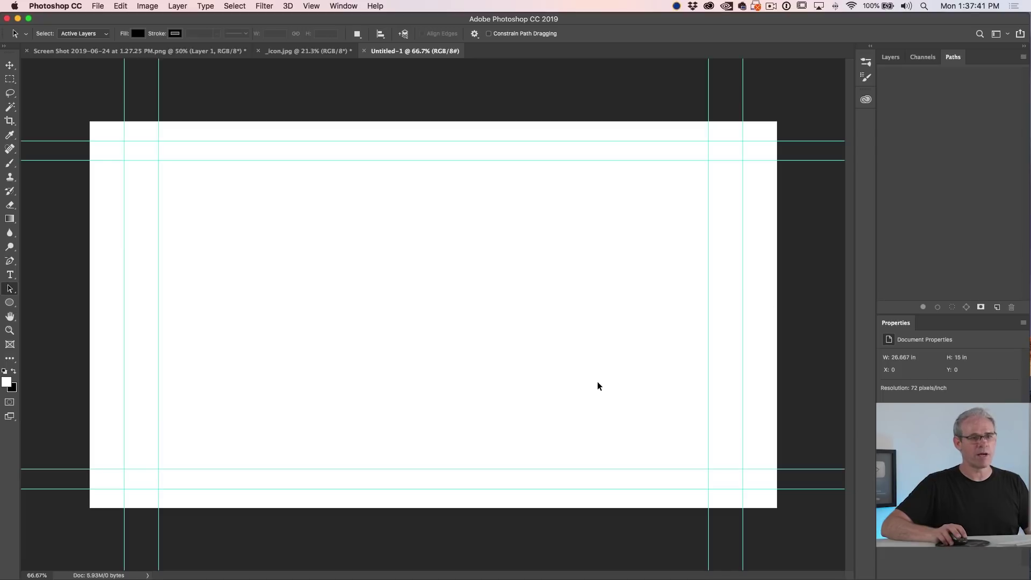
Step: Fill the new document's Background layer with 50% Gray
left_click(890, 57)
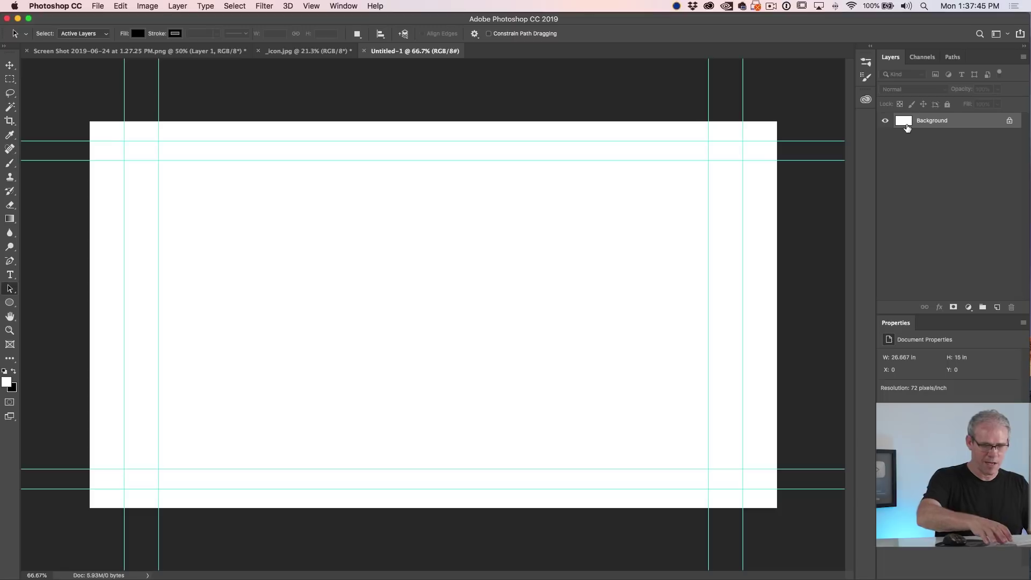
key("i")
key("shift+BackSpace")
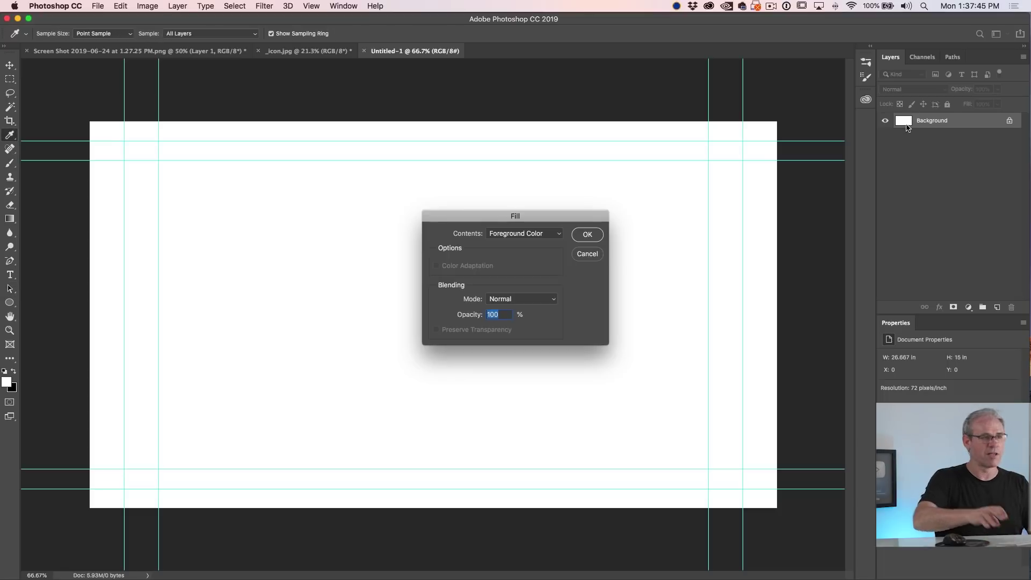
left_click(524, 234)
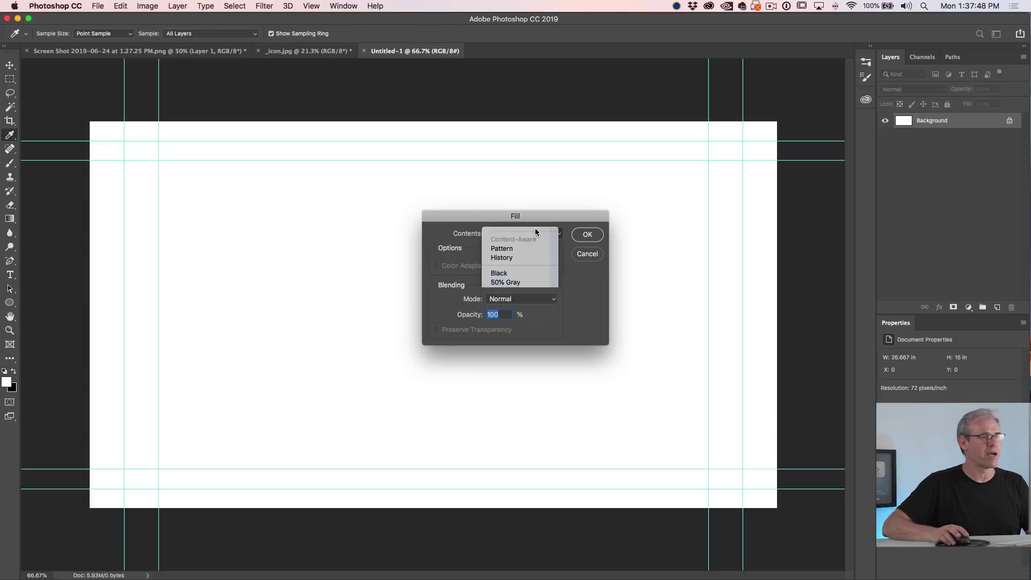
left_click(505, 282)
left_click(587, 234)
key("a")
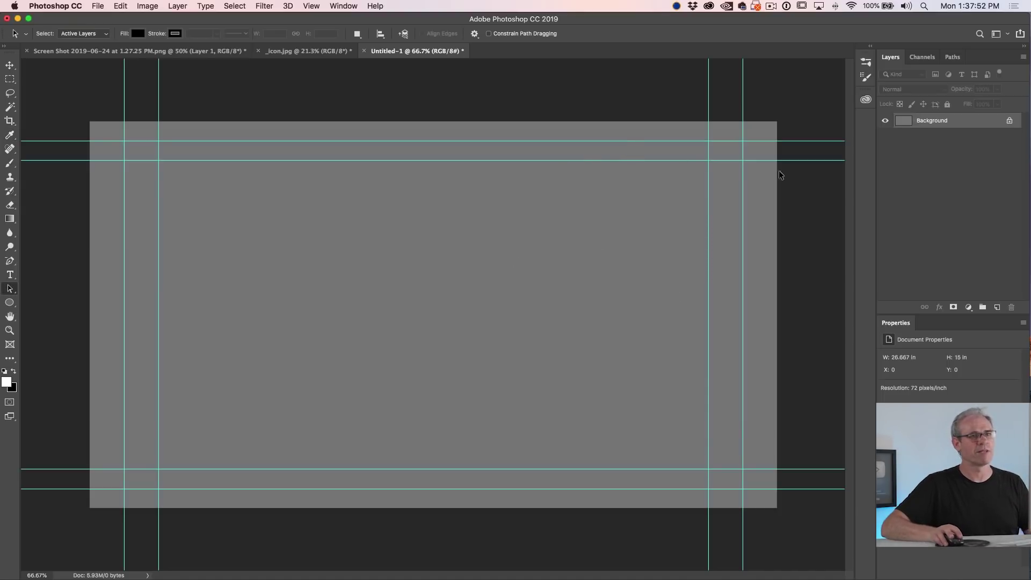
Step: Add a new layer above the Background and open the shape picker of the Custom Shape Tool
left_click(995, 307)
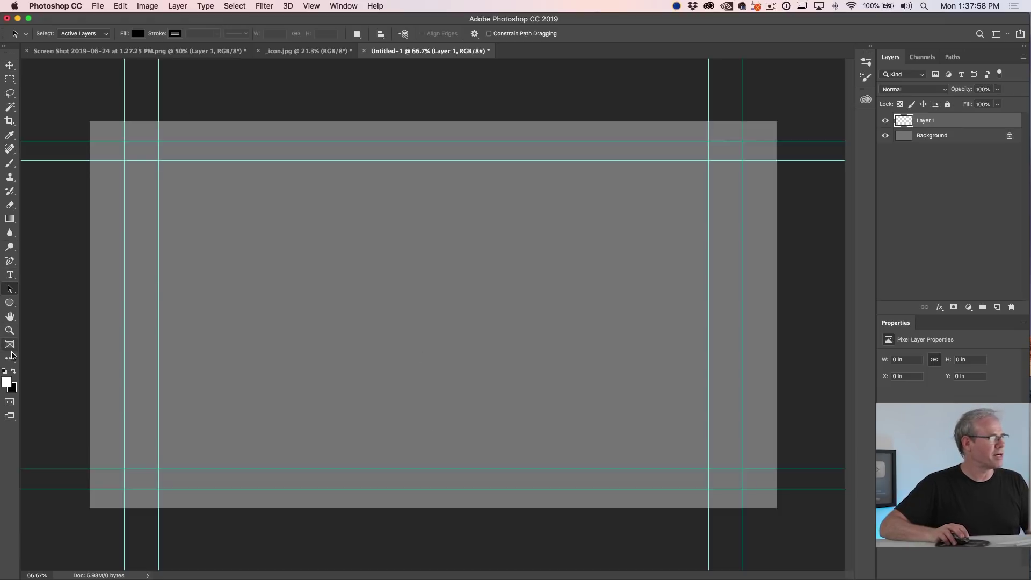
left_click_drag(10, 302, 63, 354)
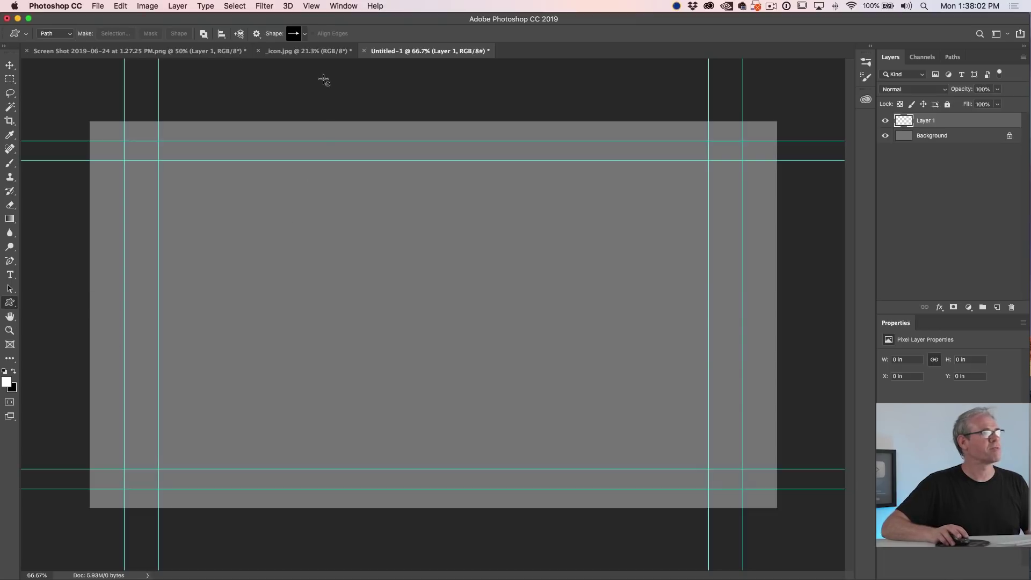
left_click(305, 33)
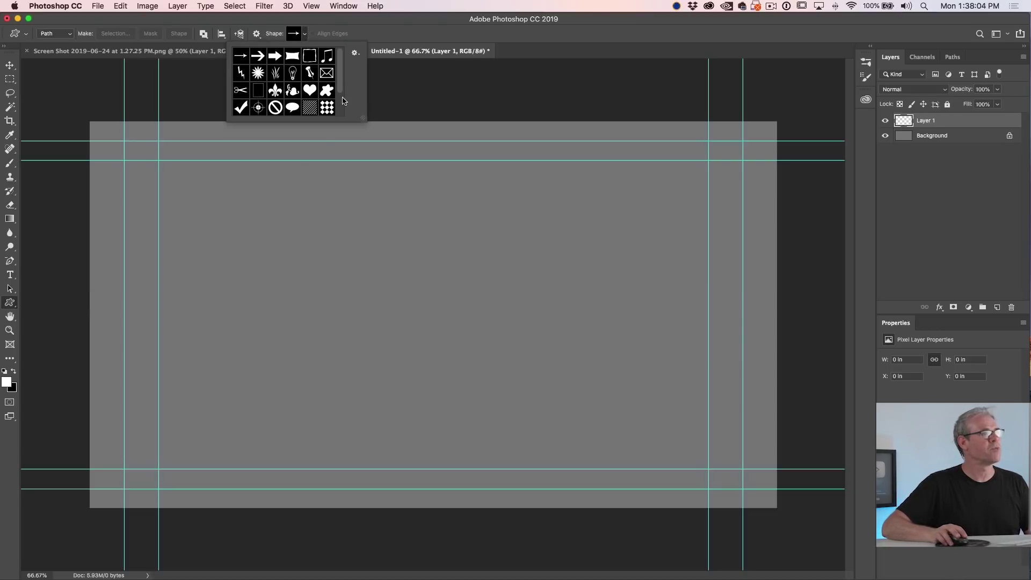
scroll(341, 86, "down", 3)
scroll(340, 70, "up", 3)
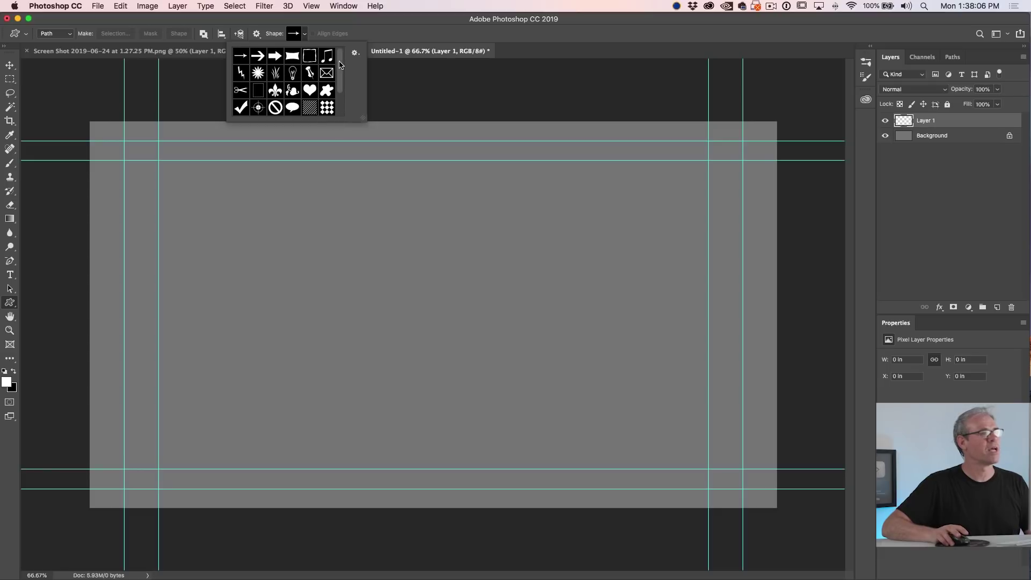
Step: Append the All shape set to the picker, enlarge the picker and choose the rounded rectangular talk bubble
left_click(355, 53)
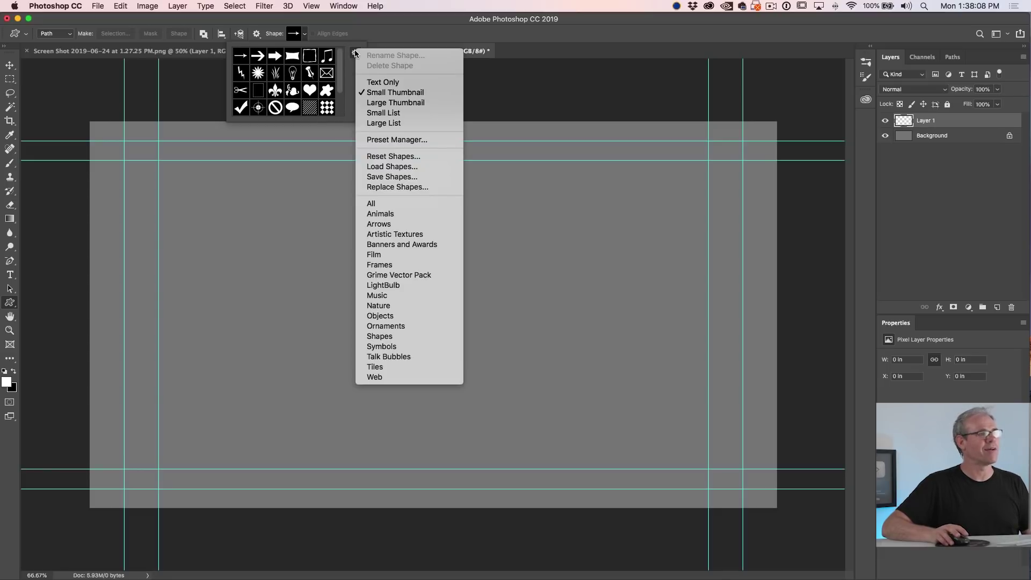
left_click(400, 204)
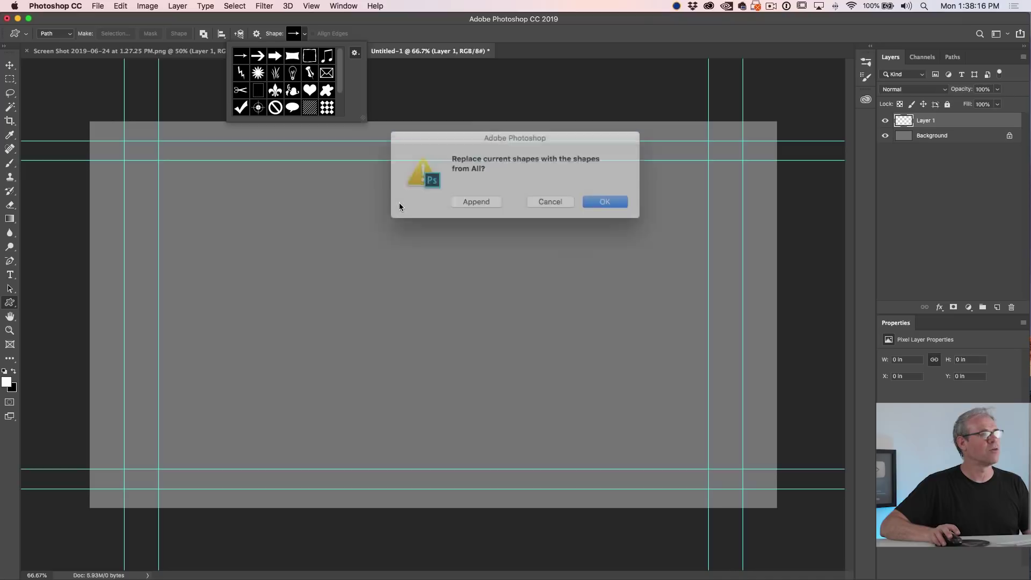
left_click(468, 200)
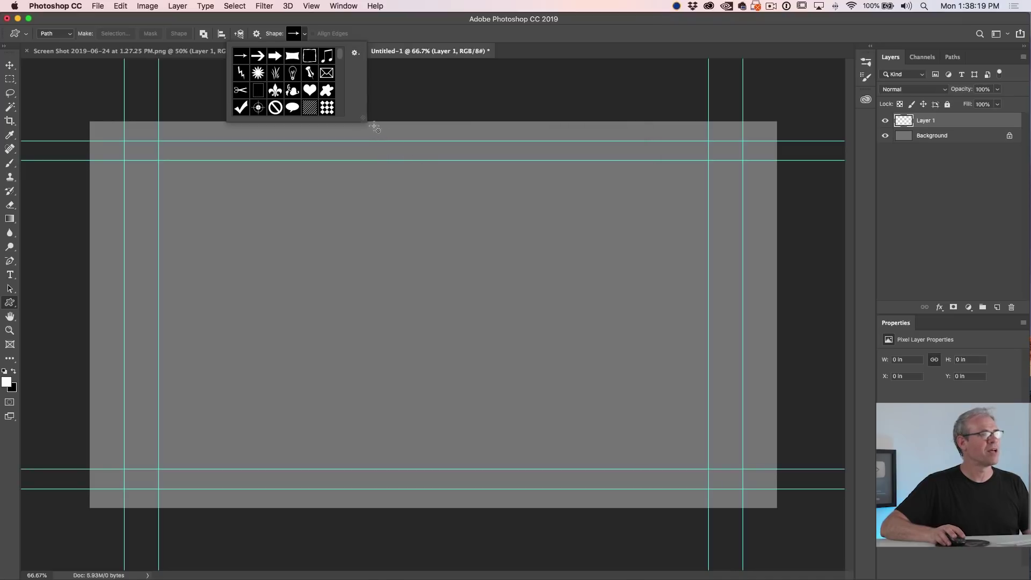
left_click_drag(363, 121, 546, 428)
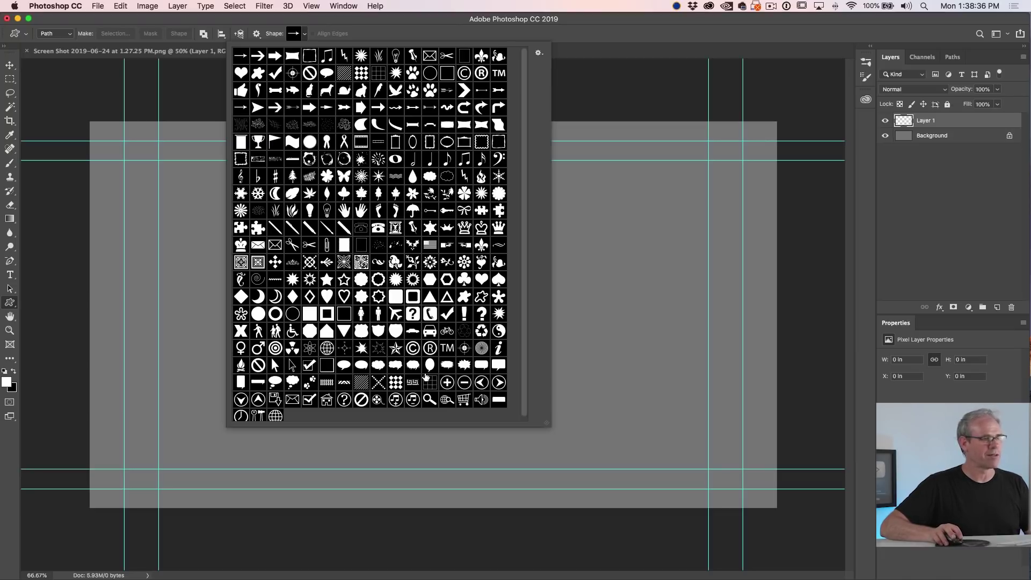
left_click(479, 365)
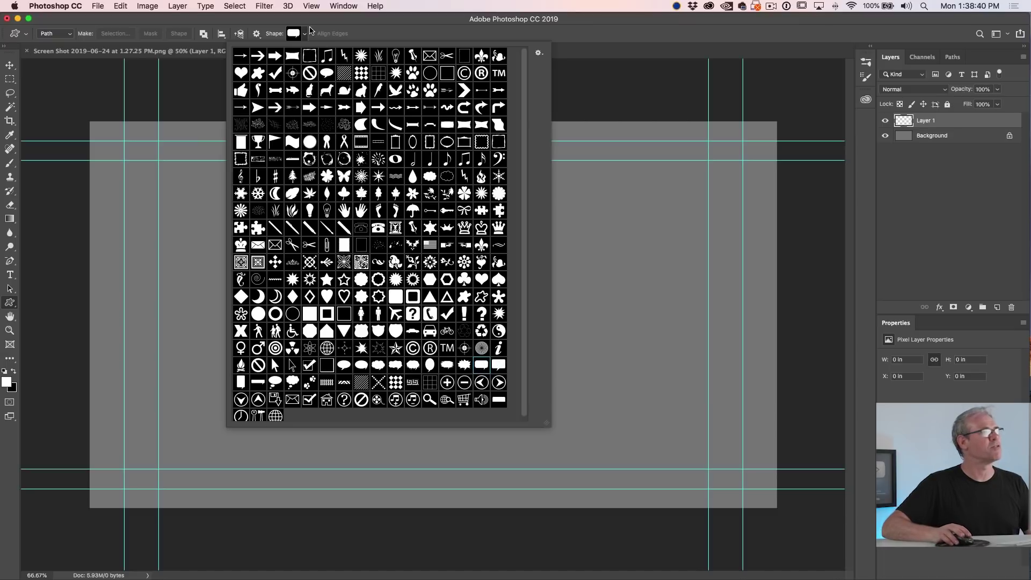
Step: Set the Custom Shape Tool to Shape mode with a red fill
left_click(55, 34)
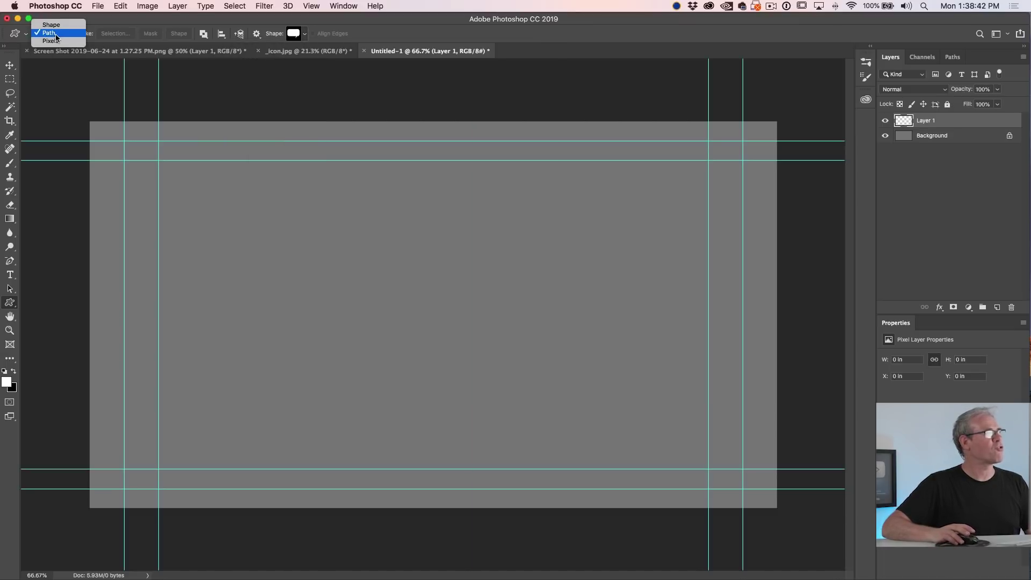
left_click(59, 25)
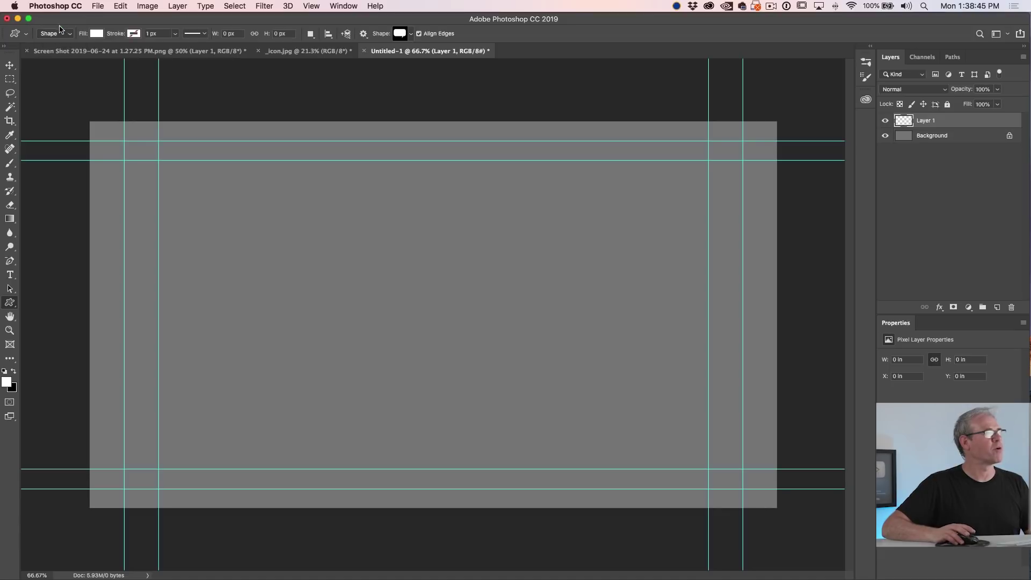
left_click(97, 34)
left_click(46, 102)
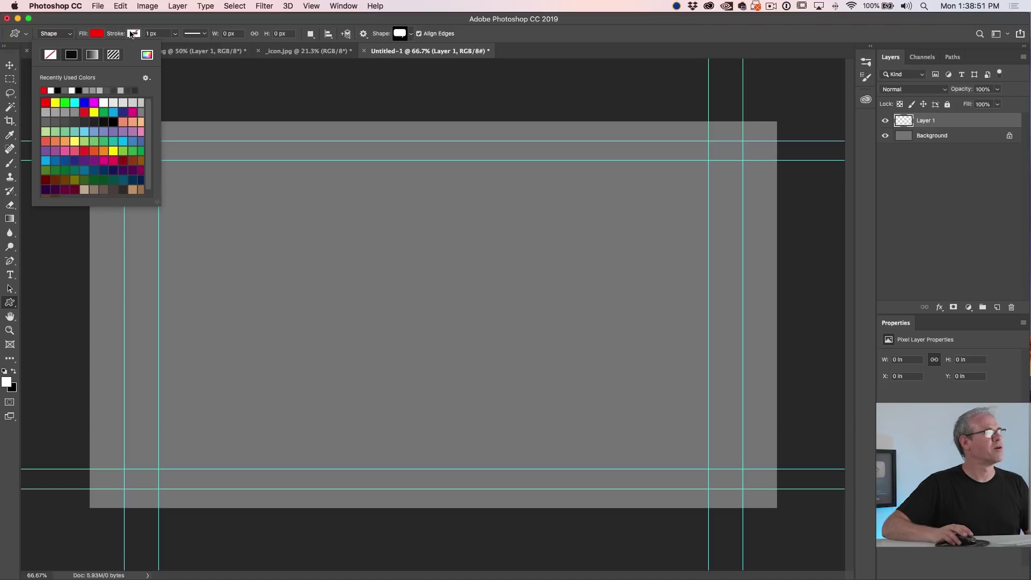
Step: Set the Custom Shape Tool's stroke to white with a width of about 4.43 px
left_click(133, 34)
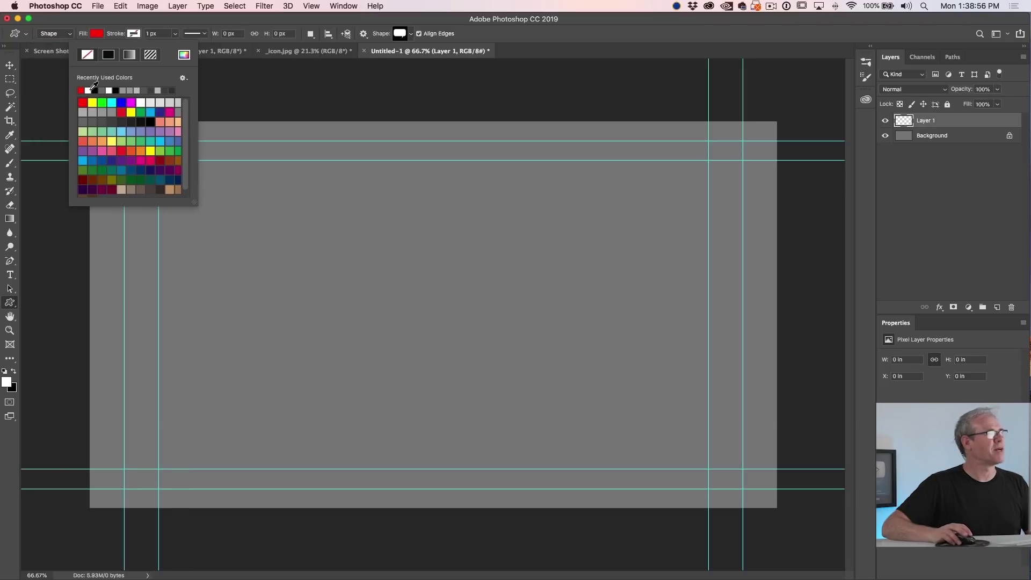
left_click(89, 90)
left_click(176, 34)
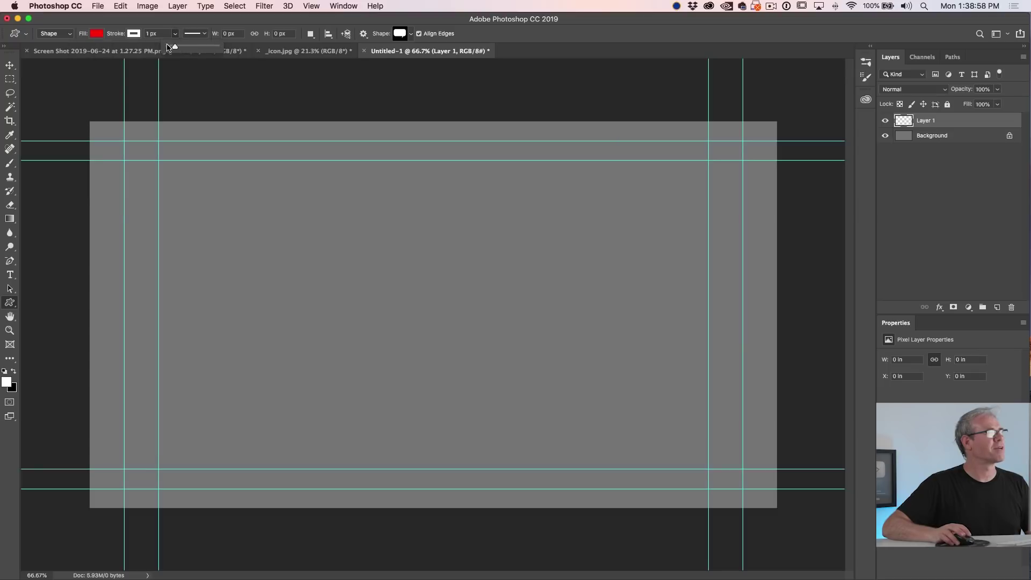
left_click_drag(174, 48, 178, 49)
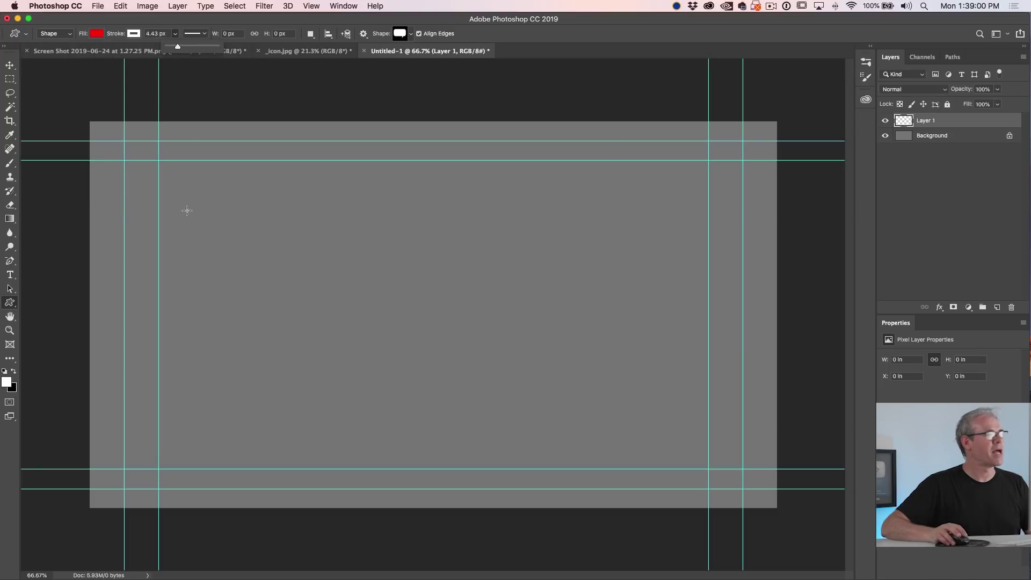
Step: Draw the red talk bubble in the upper-left area of the canvas, about 339 px wide and 244 px high
left_click(177, 183)
left_click_drag(177, 183, 346, 267)
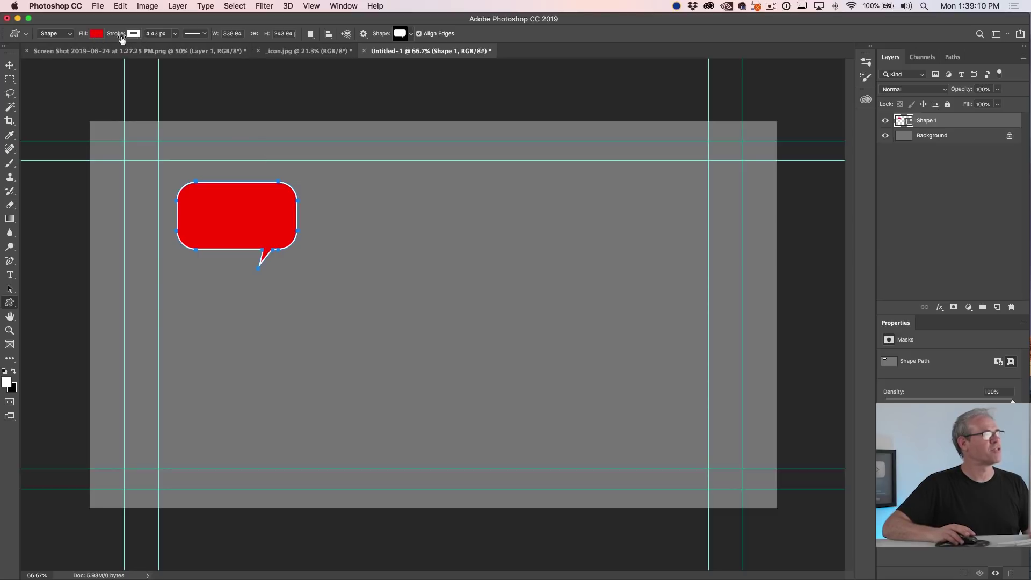
left_click(175, 34)
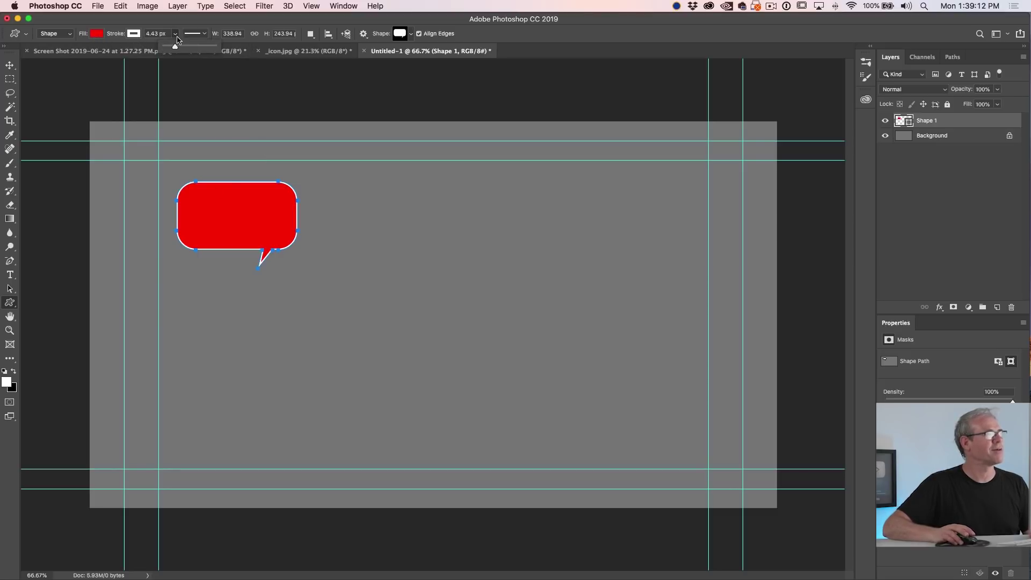
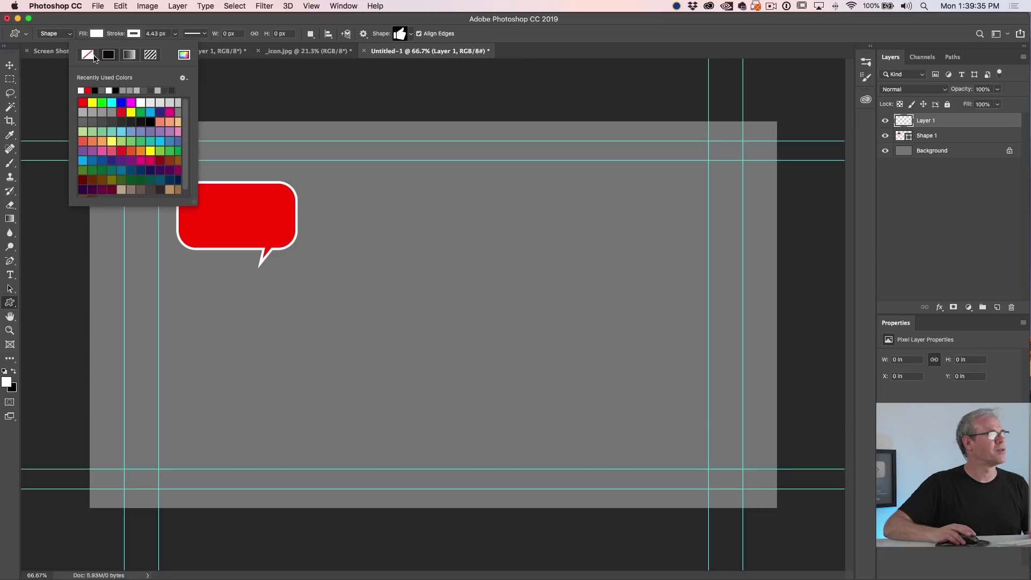
Step: Draw the white thumbs-up shape without a stroke inside the talk bubble, about 130 × 129 px, and switch to the Move Tool
left_click(223, 196)
left_click_drag(223, 196, 261, 236)
key("space")
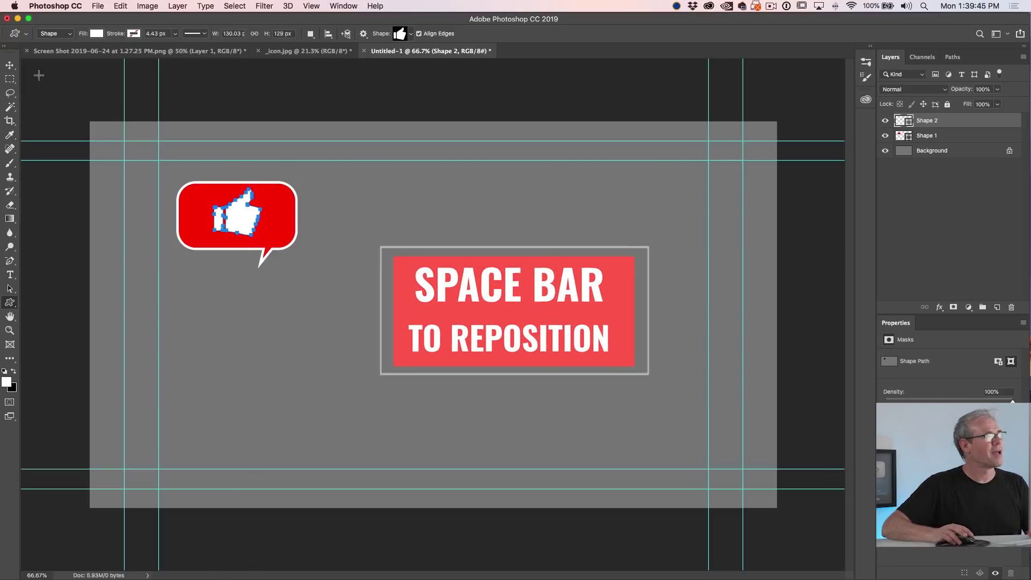
key("v")
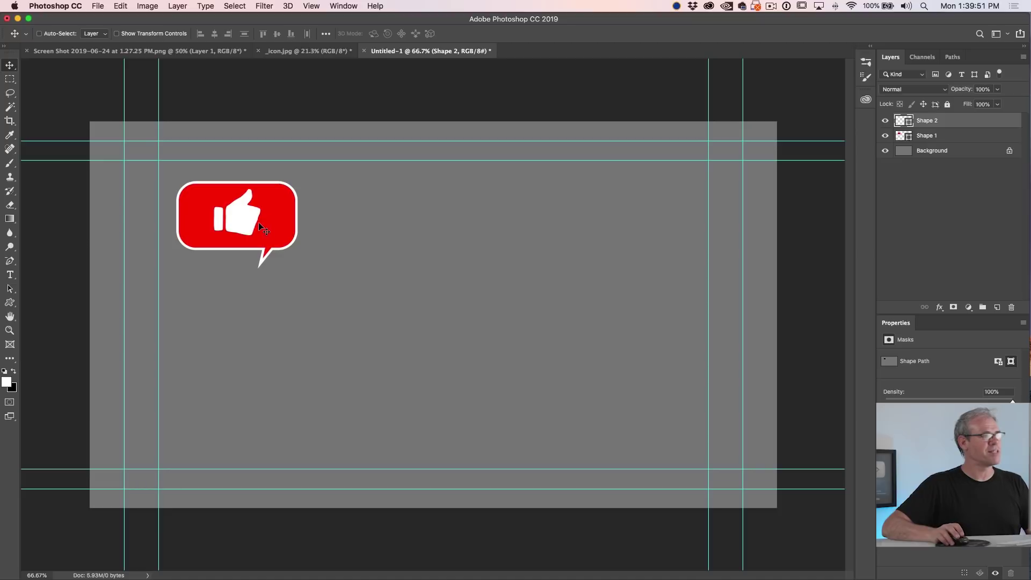
Step: Group the Shape 1 and Shape 2 layers, name the group "thumbs up", and toggle its visibility off and on
scroll(249, 223, "up", 5)
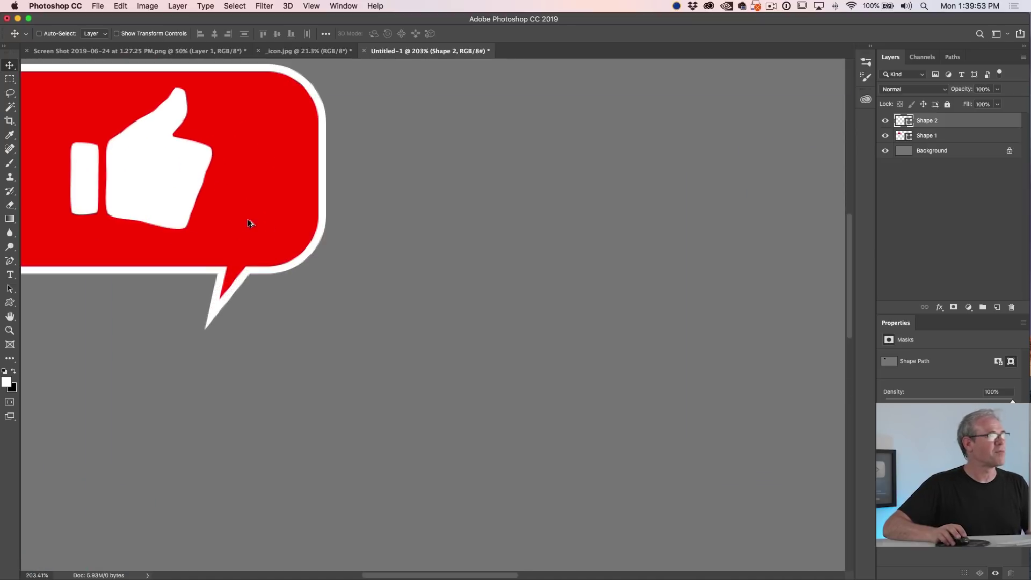
scroll(249, 224, "down", 10)
scroll(249, 224, "up", 5)
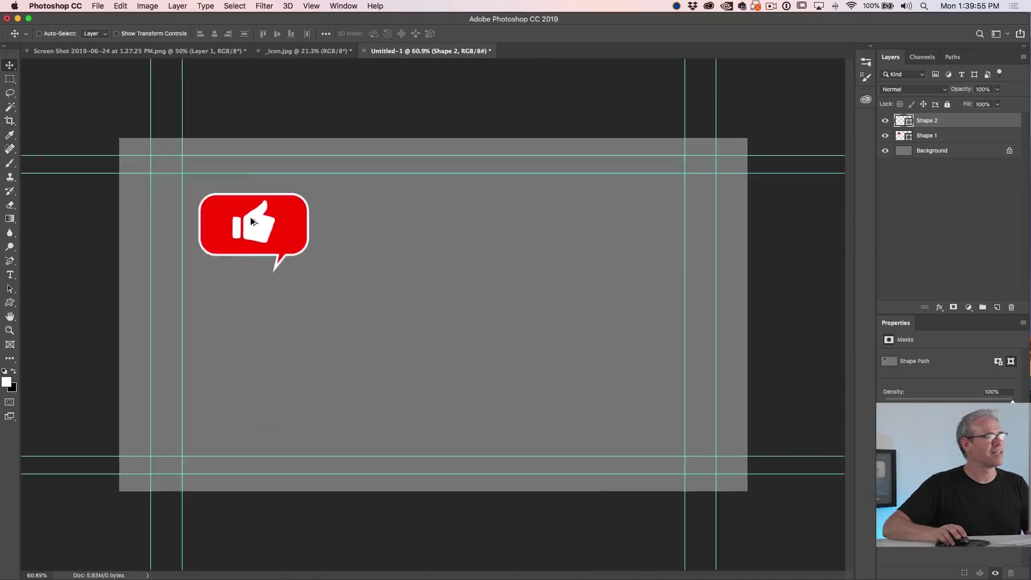
scroll(250, 217, "down", 1)
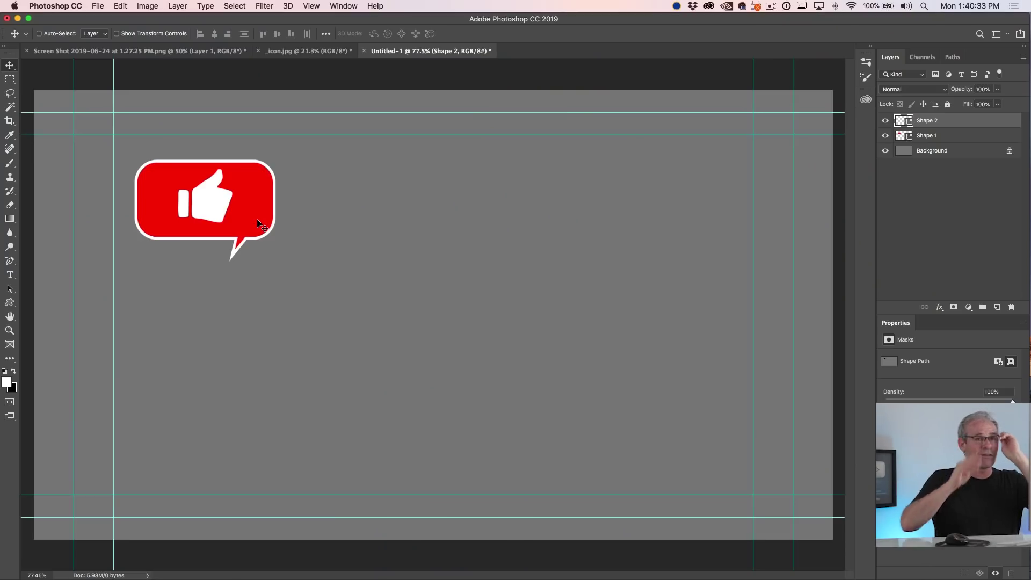
left_click(946, 135, "shift")
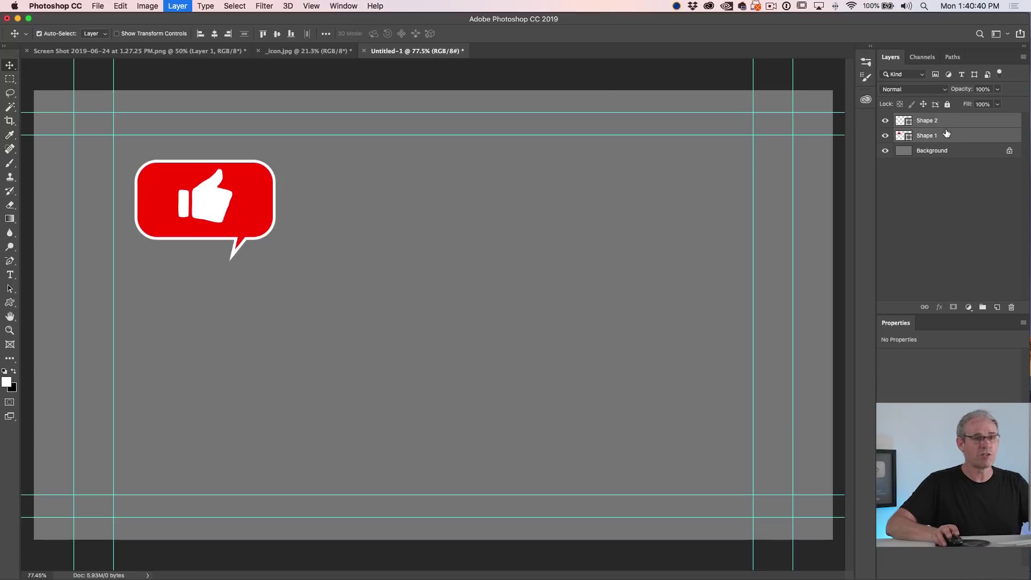
key("super+g")
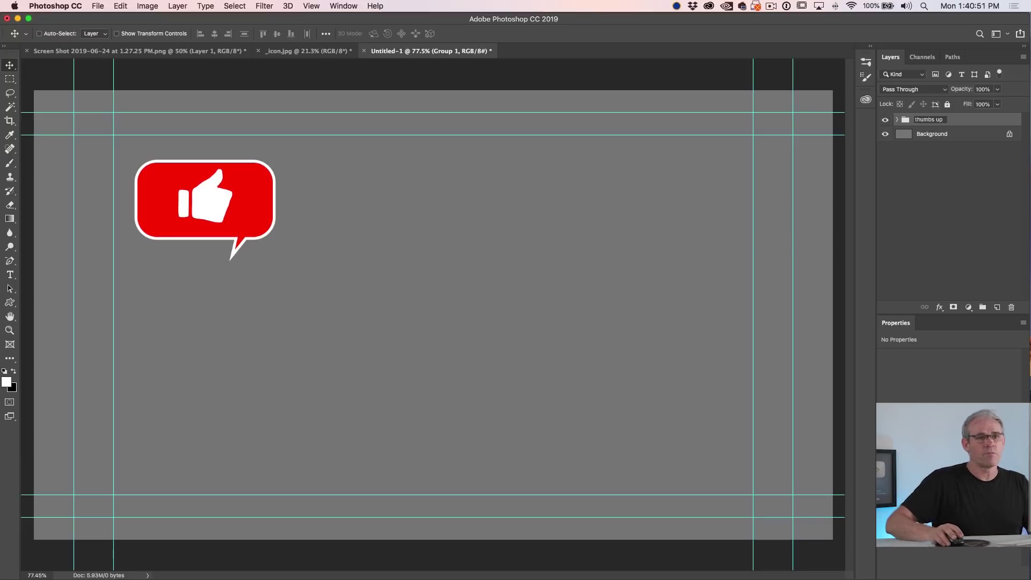
type("thumbs up")
key("Return")
left_click(885, 120)
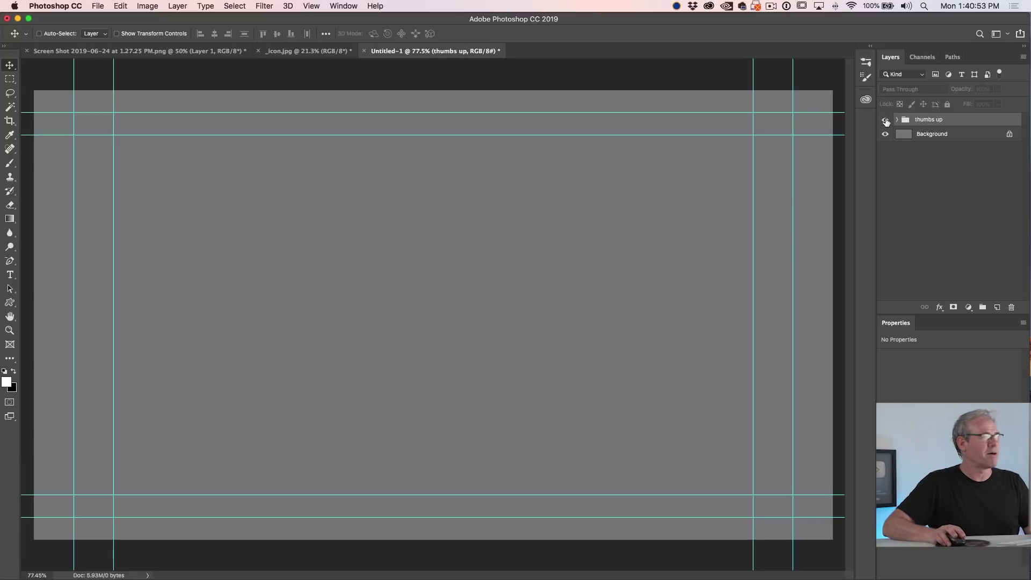
left_click(885, 120)
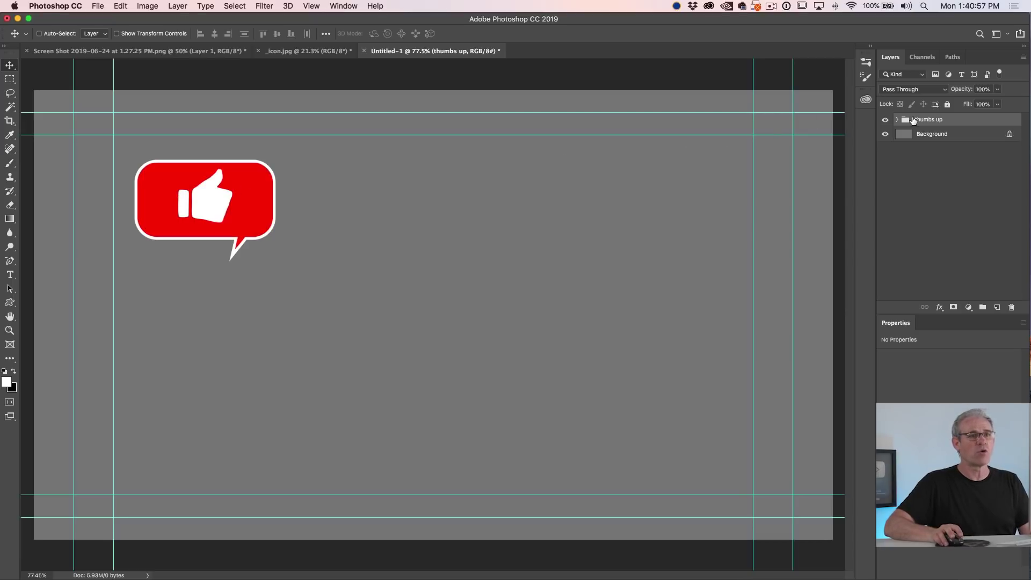
Step: Duplicate the thumbs up icon twice to its right, rename the middle copy's group "comment" and expand it
left_click_drag(224, 224, 593, 171)
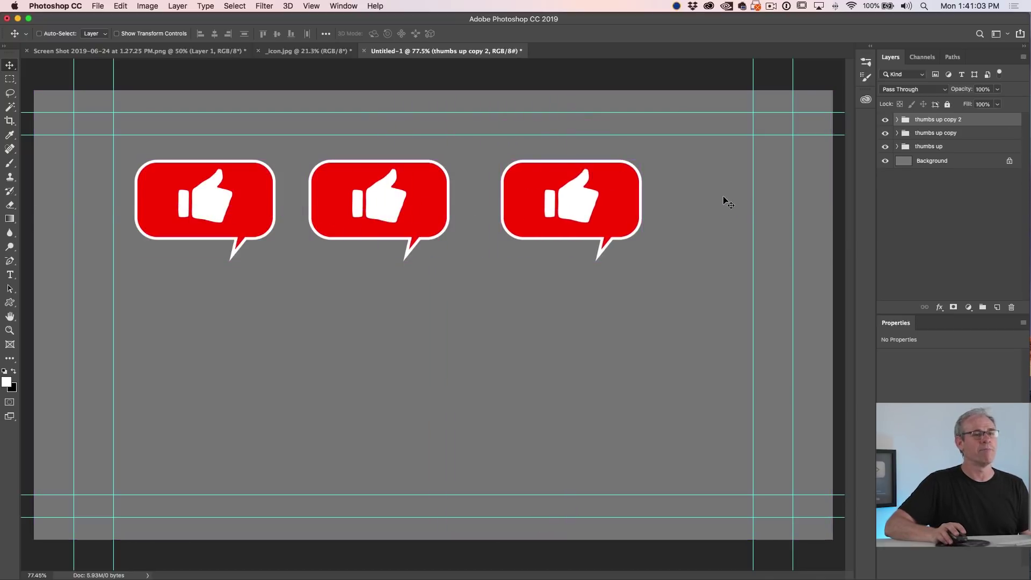
double_click(939, 133)
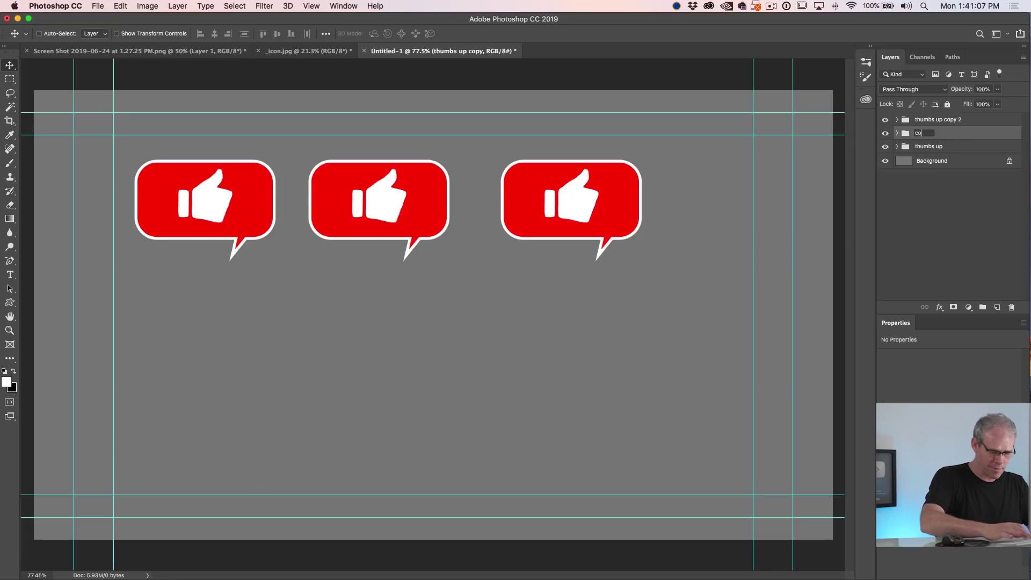
key("Return")
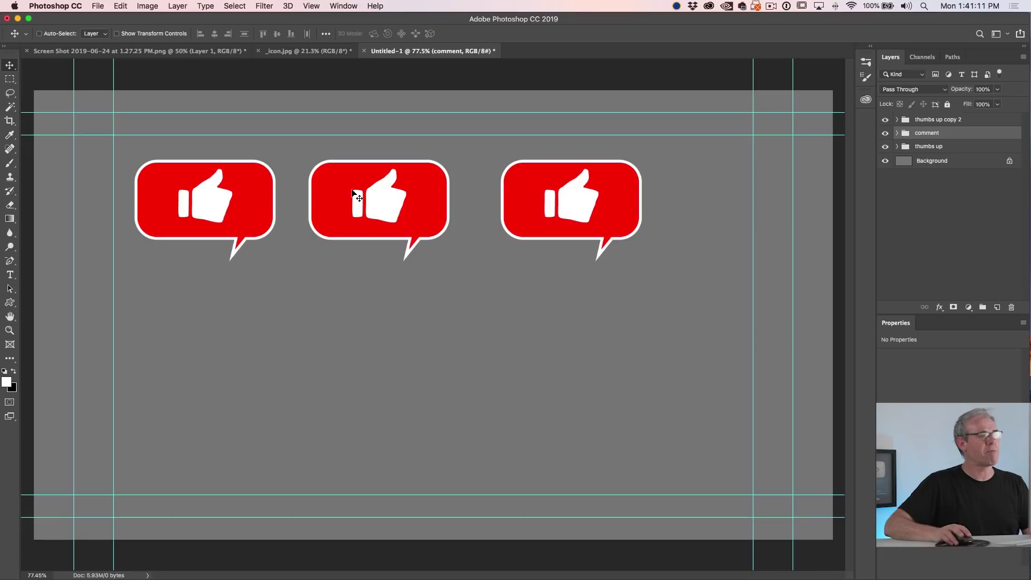
left_click(896, 133)
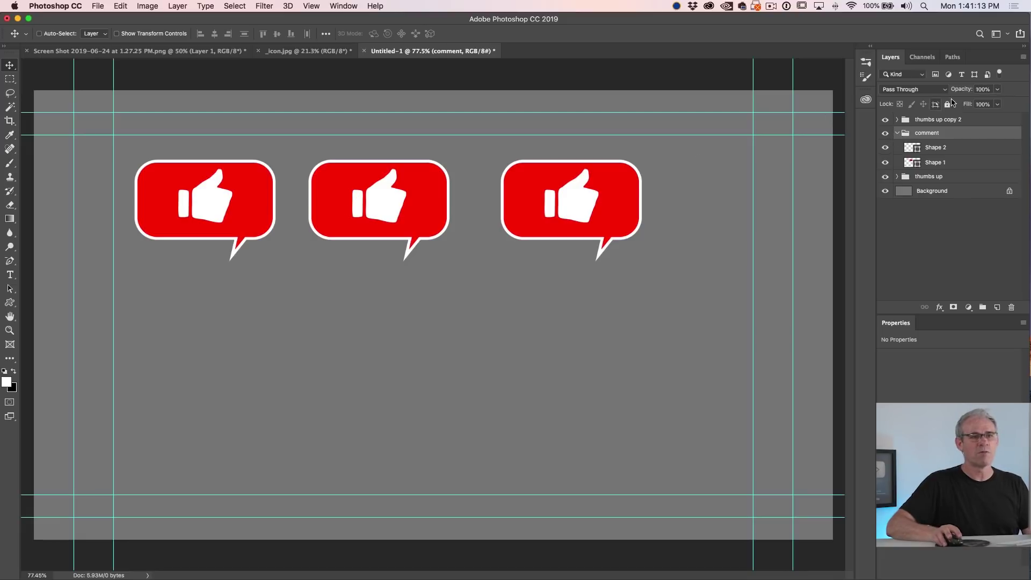
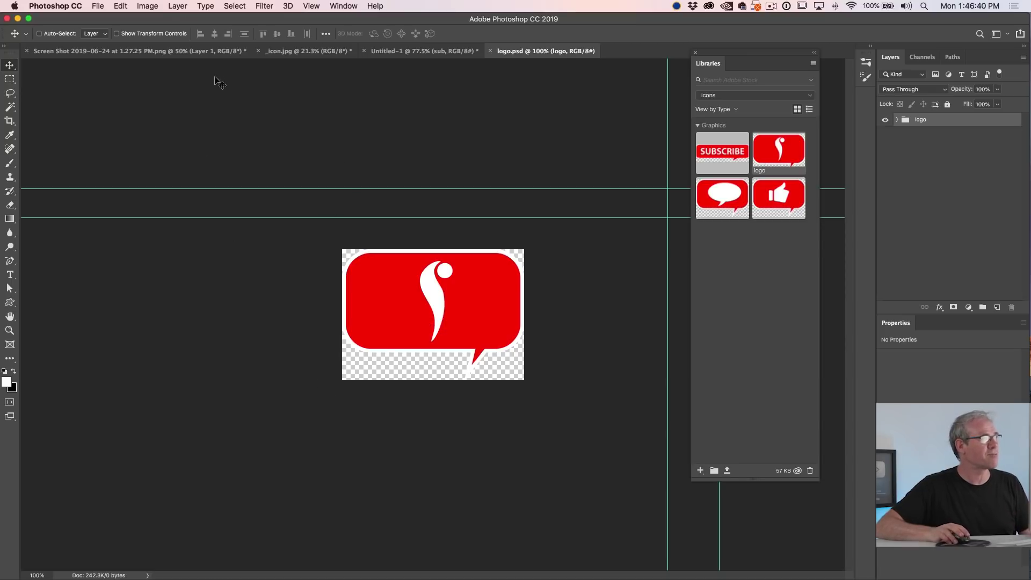
Step: Open the Image Size settings for logo.psd and switch the dimension units to inches
left_click(117, 3)
mouse_move(152, 4)
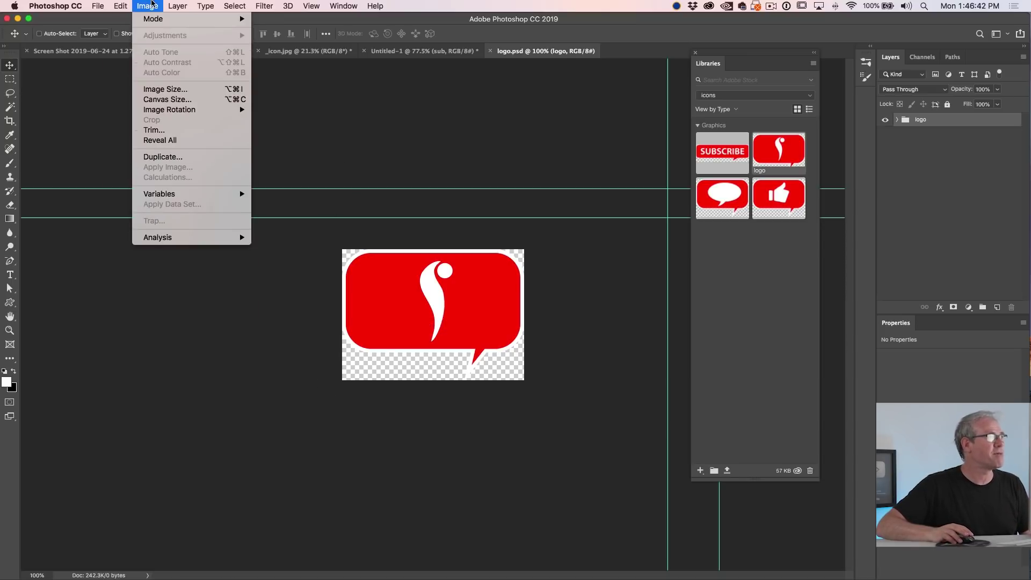
left_click(158, 89)
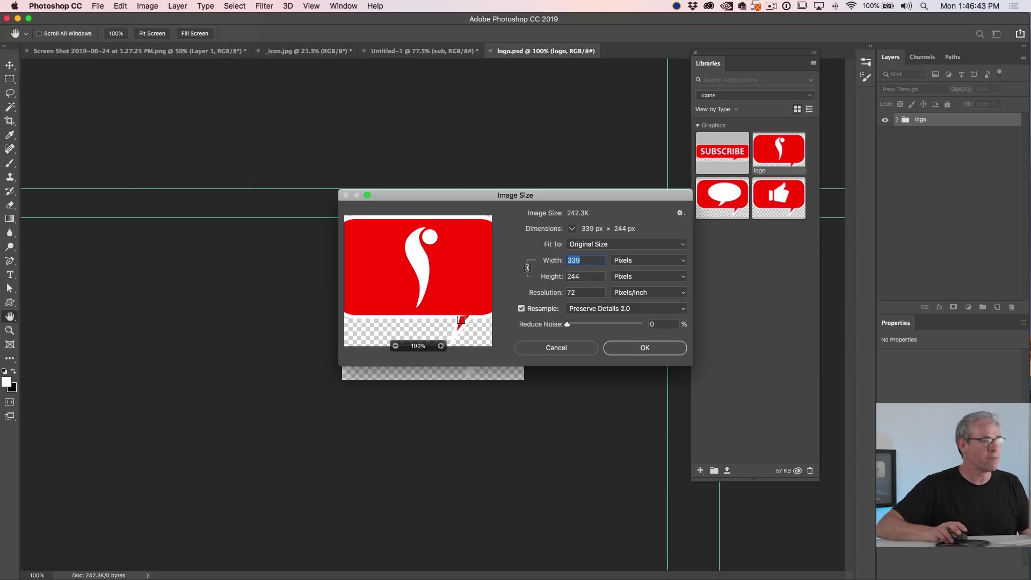
left_click(651, 245)
left_click(651, 244)
left_click(660, 260)
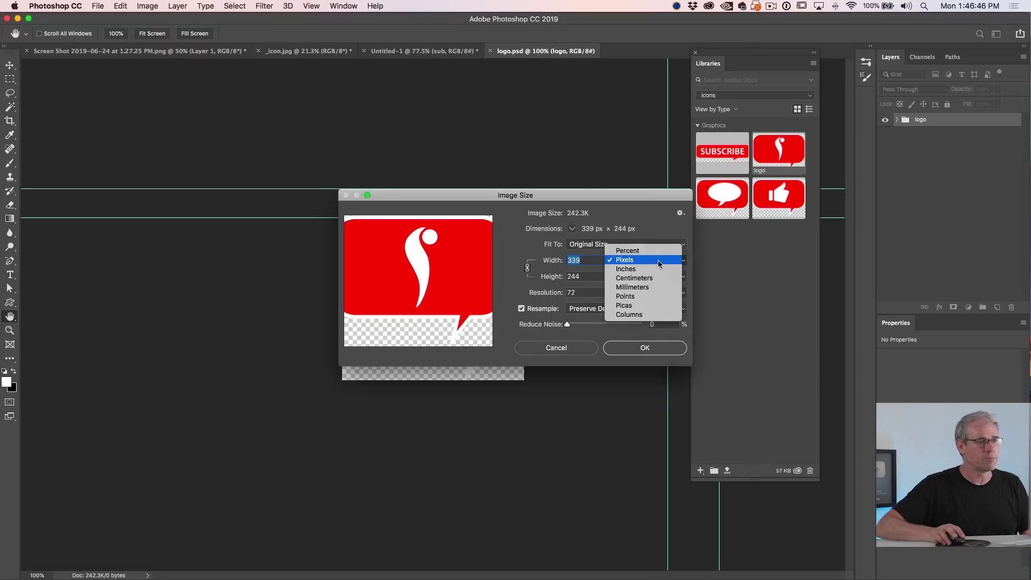
left_click(661, 269)
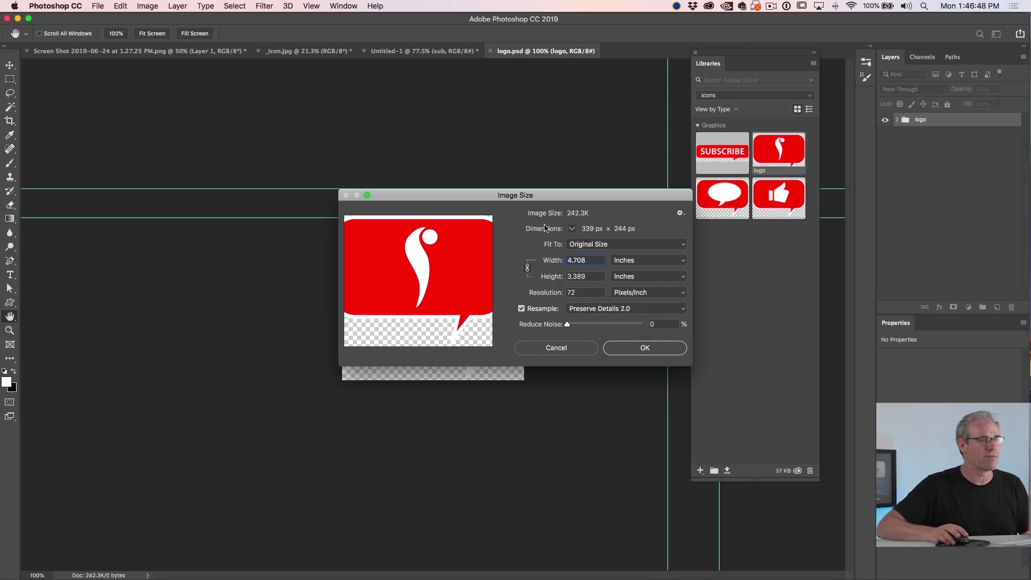
Step: Enlarge the logo image to a width of 50 inches and inspect the smoothness of its edges
left_click_drag(549, 194, 778, 70)
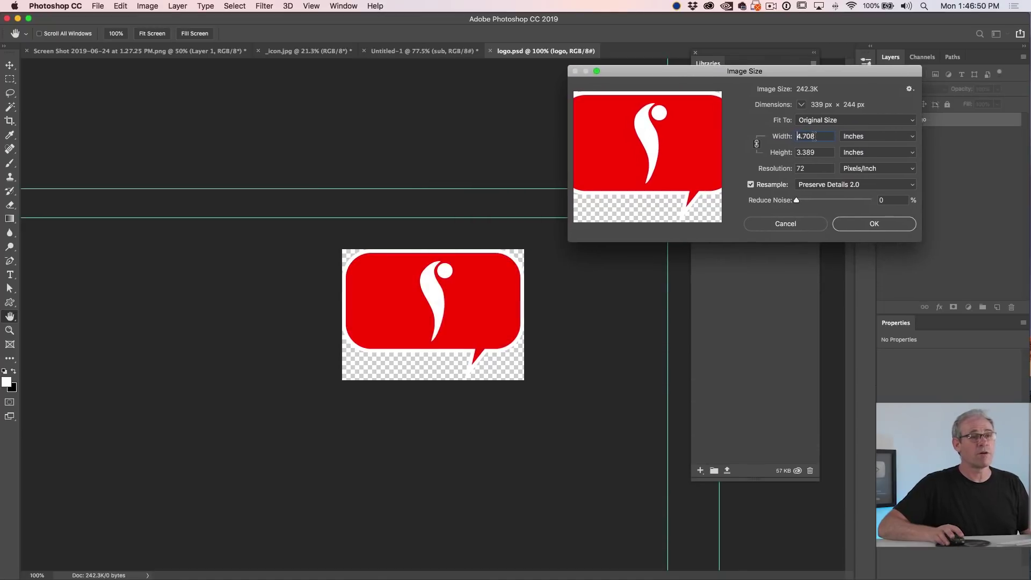
left_click_drag(825, 136, 770, 141)
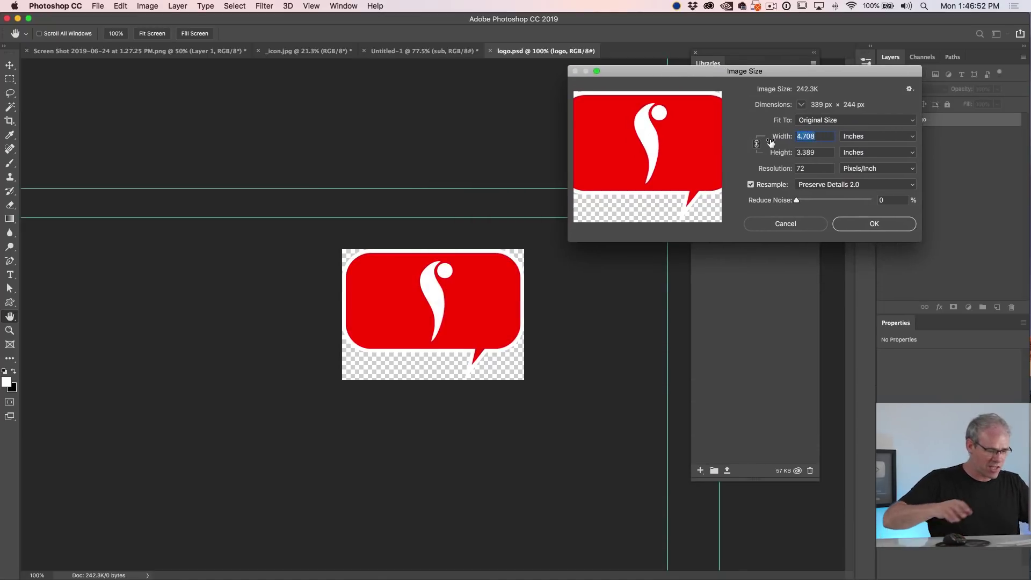
type("50")
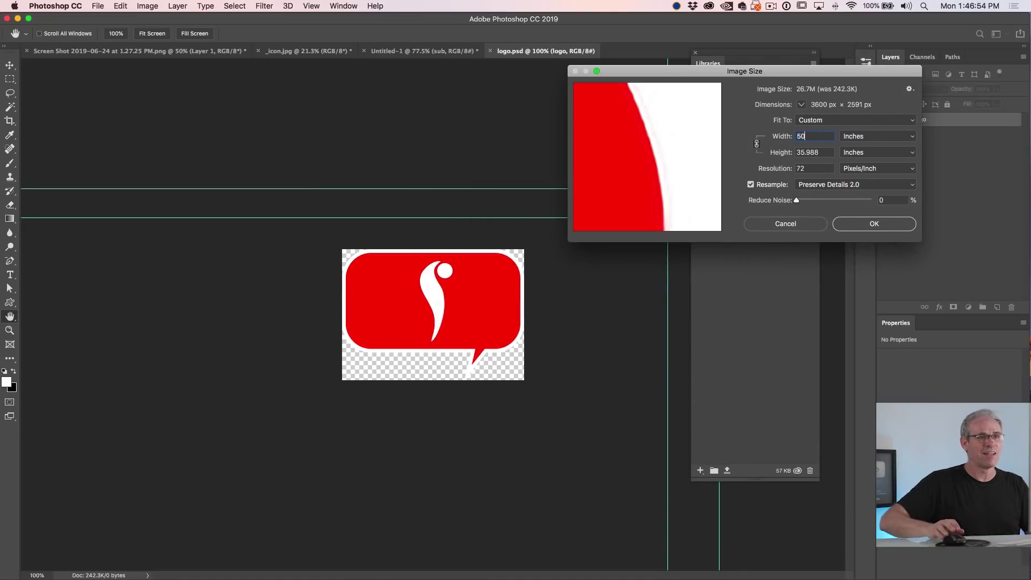
left_click(875, 225)
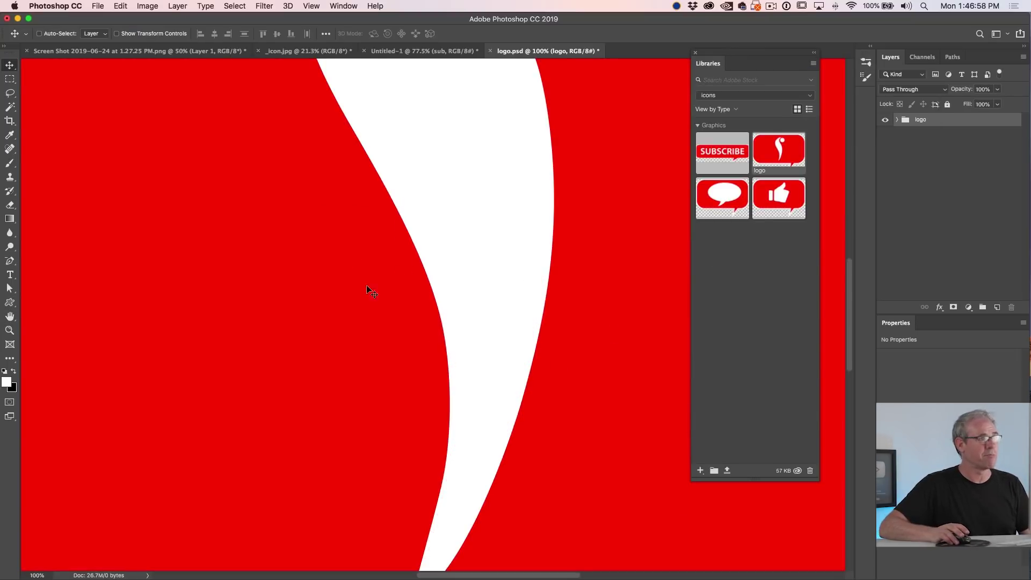
key("super+0")
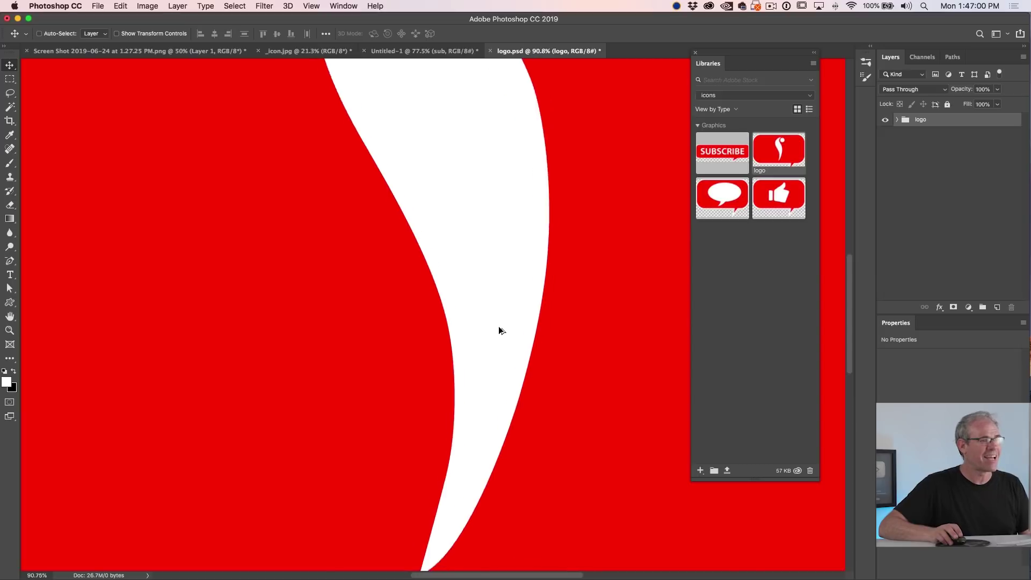
scroll(498, 331, "up", 2)
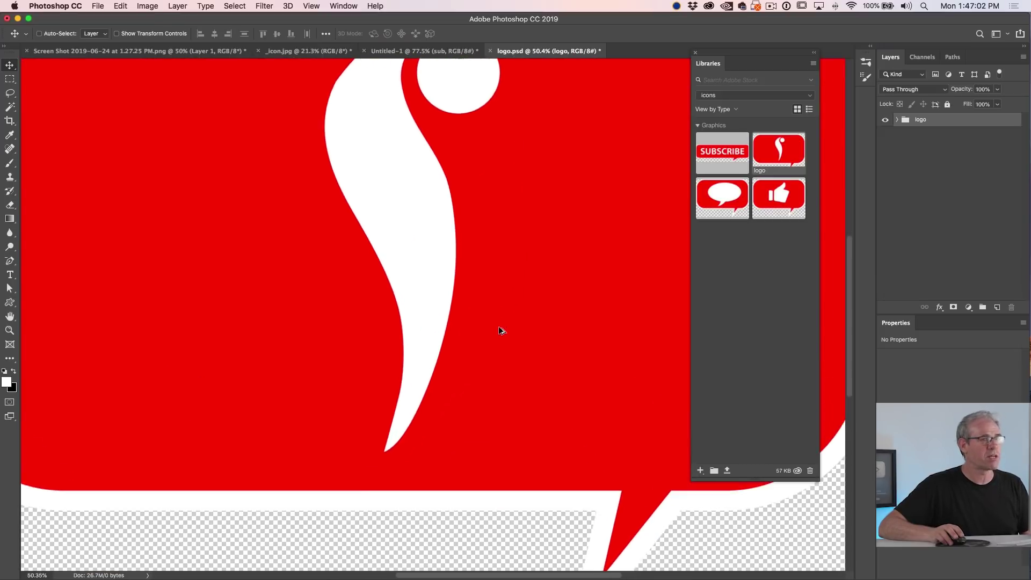
scroll(498, 330, "down", 6)
scroll(498, 327, "up", 5)
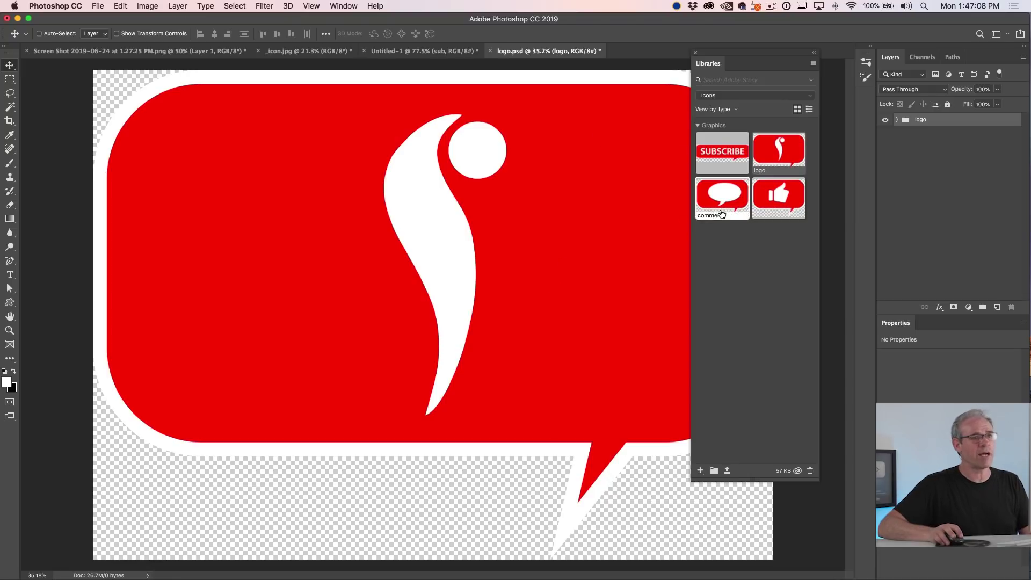
Step: Open the thumbs up graphic from the icons library and set its Save for Web format to PNG-24
double_click(774, 192)
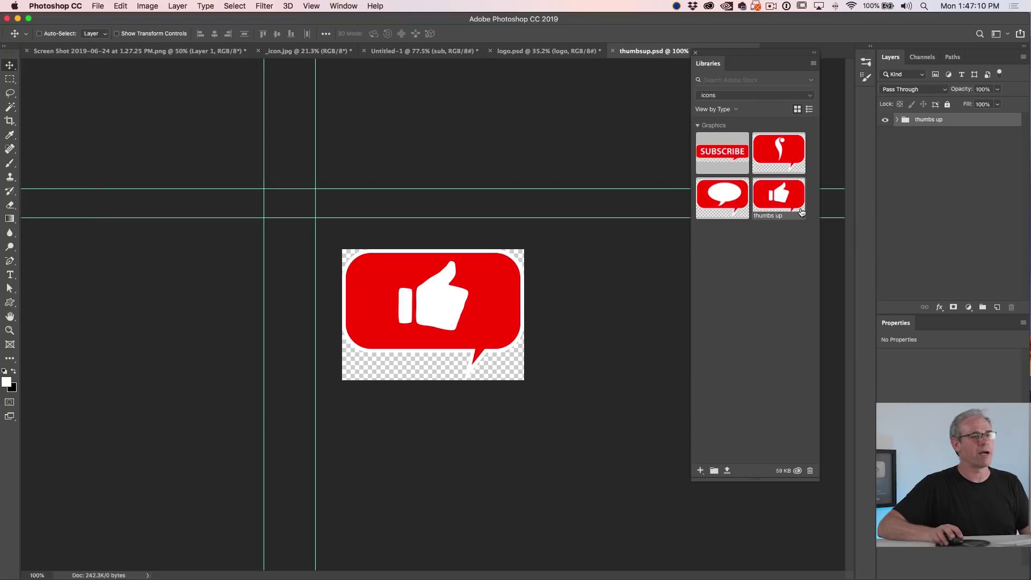
left_click(97, 5)
mouse_move(221, 144)
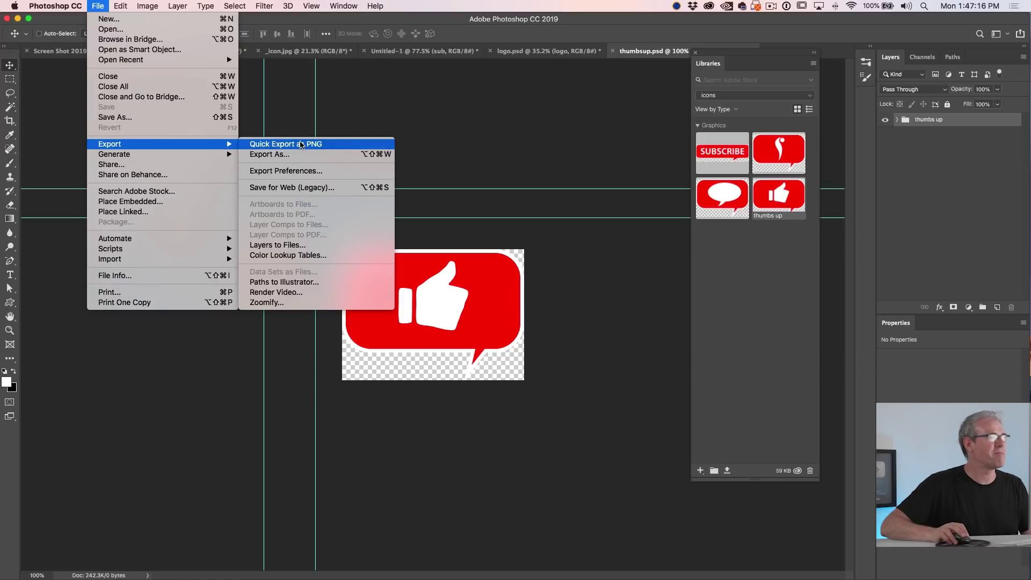
left_click(294, 187)
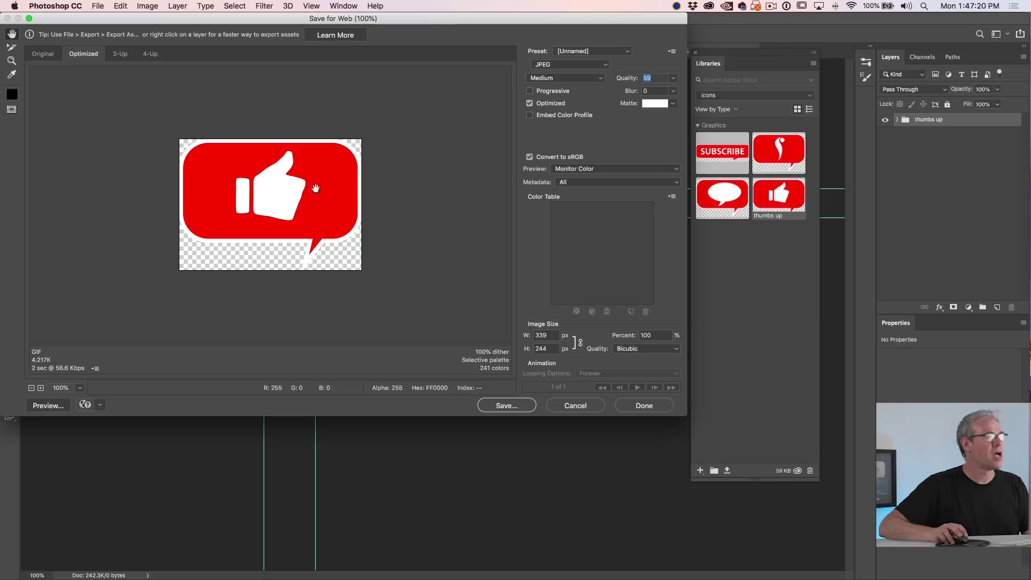
left_click(557, 65)
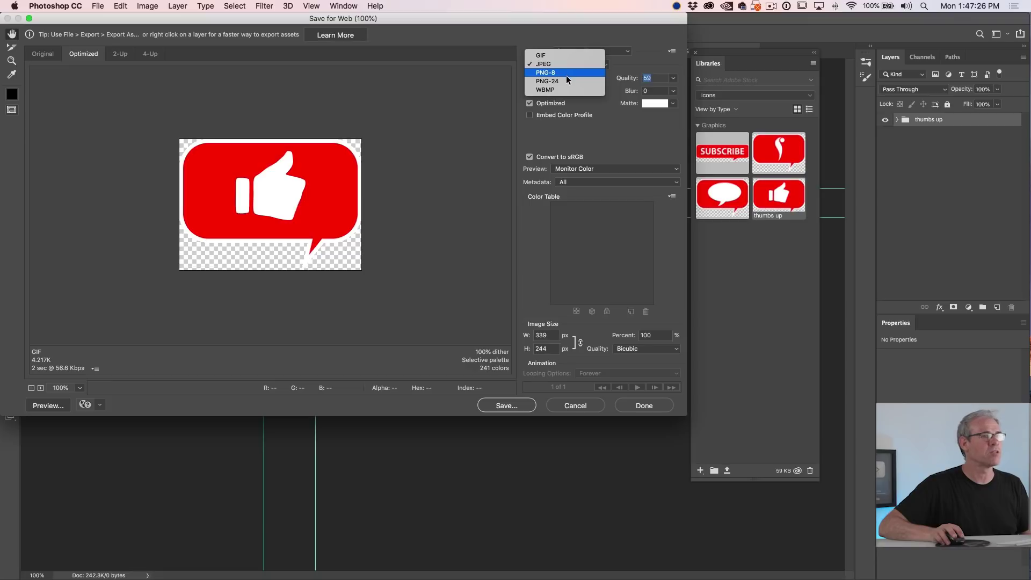
left_click(566, 80)
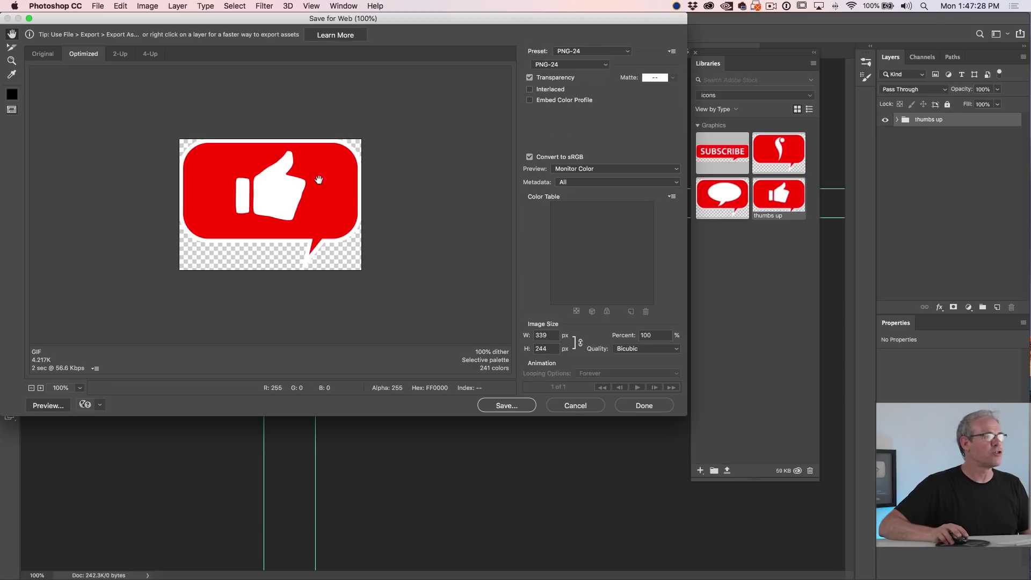
Step: Save the web export to the Desktop as _thumbsup.png
left_click(504, 406)
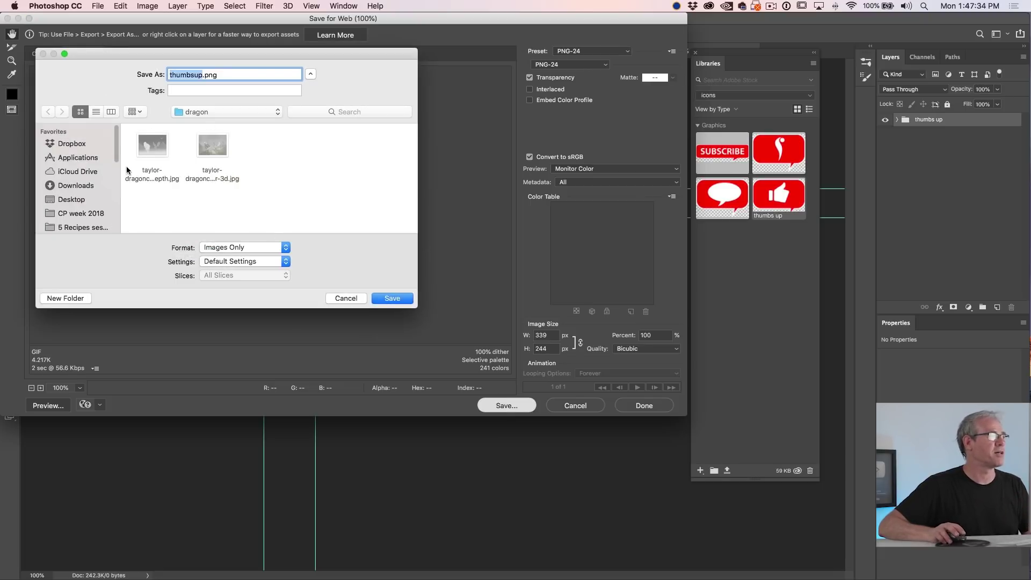
left_click(70, 200)
left_click(175, 75)
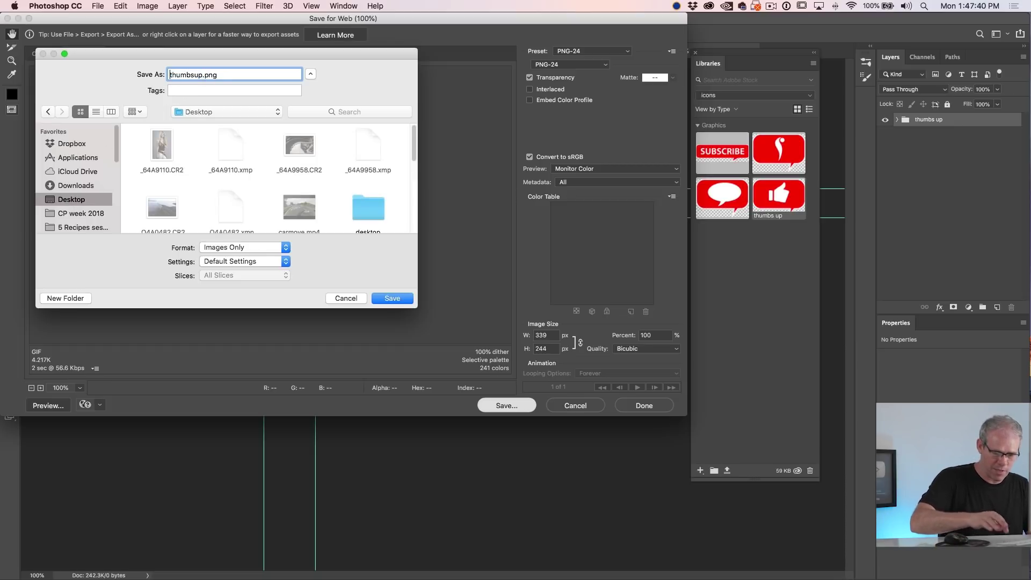
type("_")
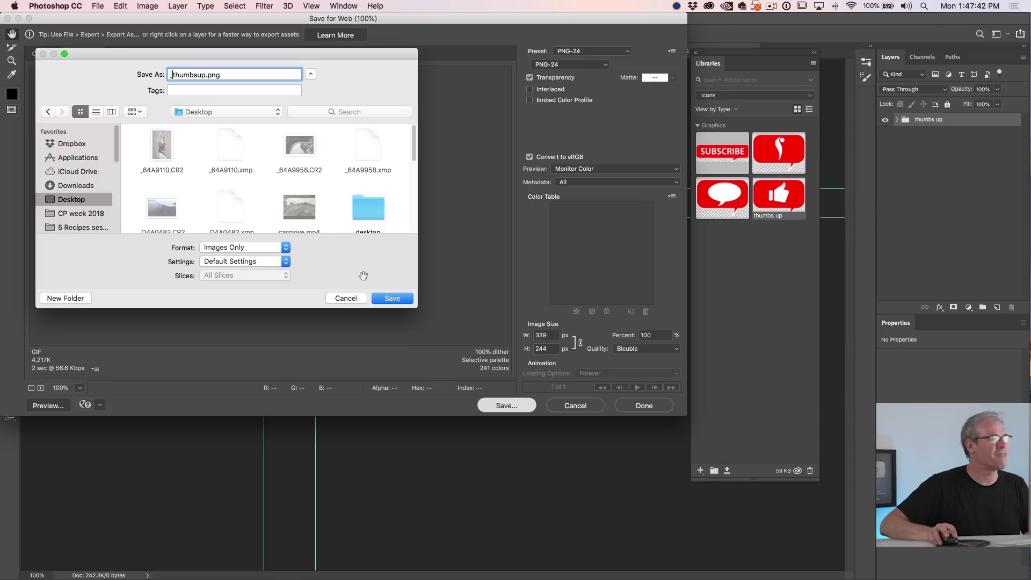
left_click(394, 298)
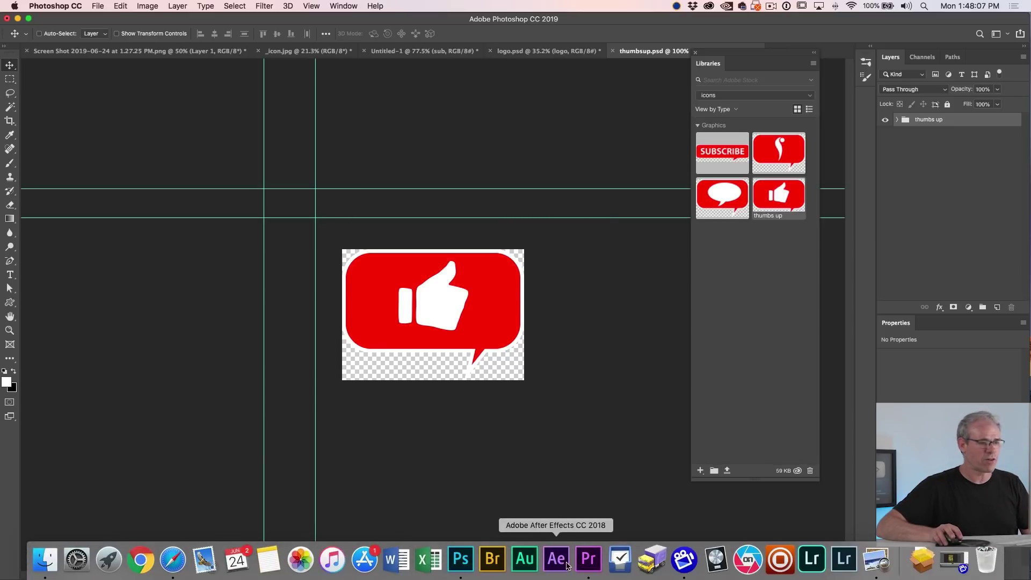
Step: Switch to Premiere Pro, dismiss the feedback survey and start a new project
left_click(588, 560)
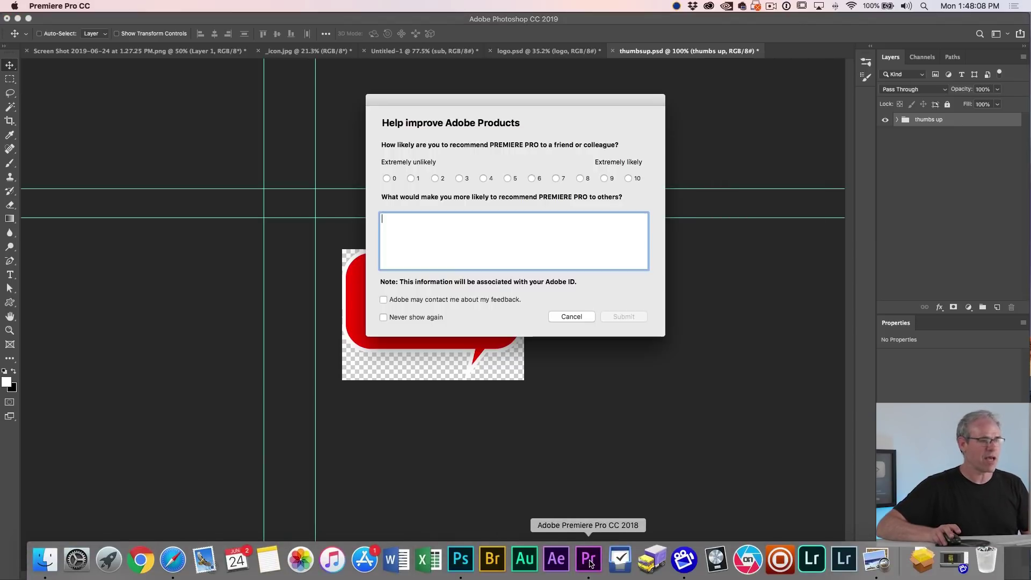
left_click(572, 317)
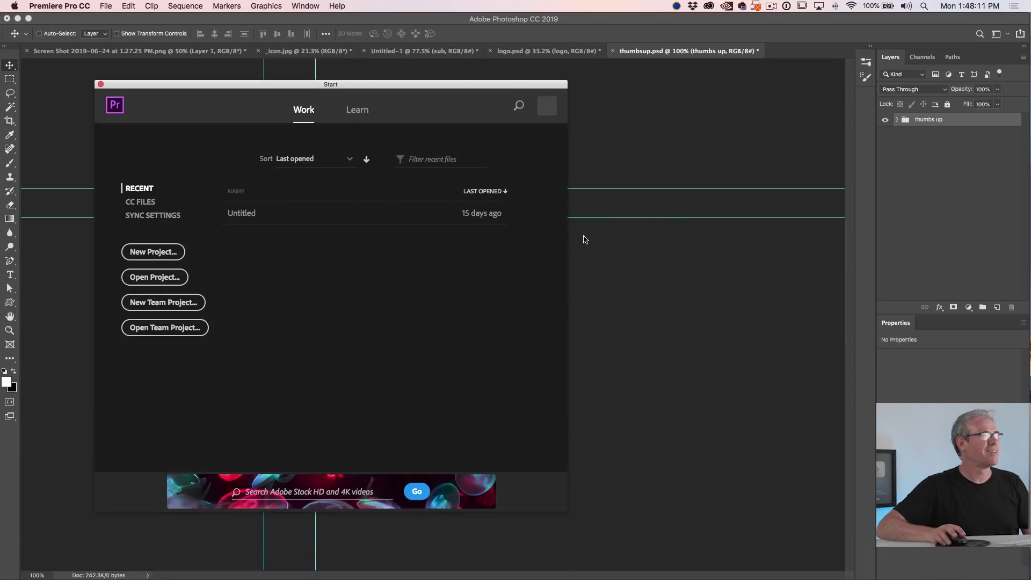
left_click(157, 253)
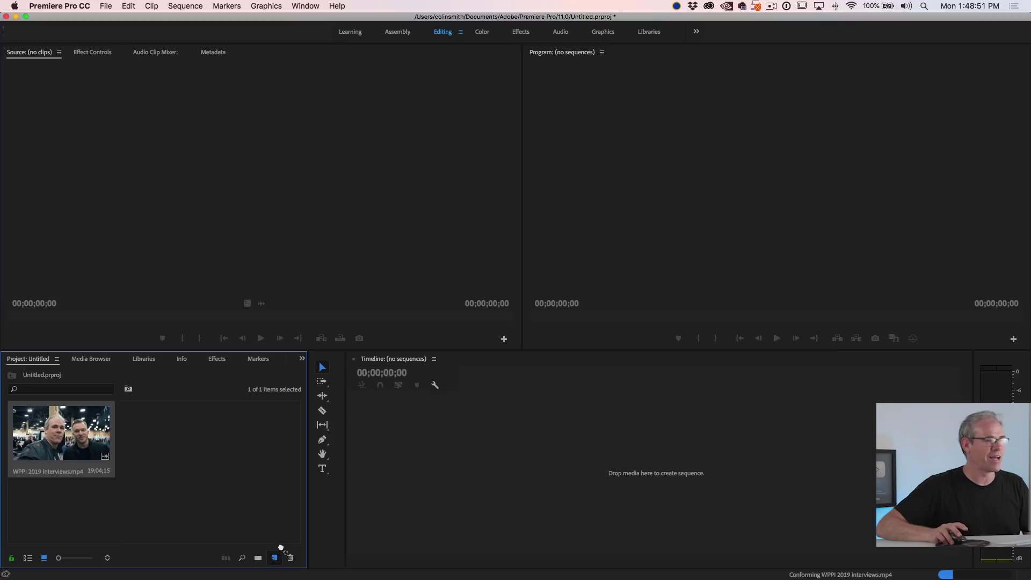
Step: Create a sequence from the WPPI 2019 interviews.mp4 clip and move the playhead to 00;04;56;28
left_click_drag(278, 553, 278, 553)
mouse_move(572, 379)
left_mouse_down()
mouse_move(691, 378)
mouse_move(559, 384)
left_mouse_up()
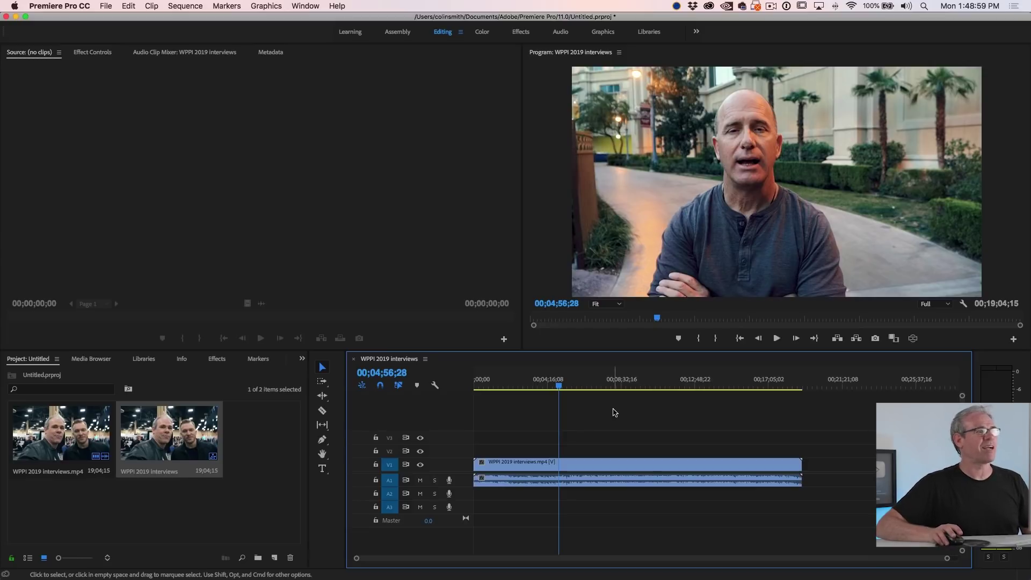
Step: Import _thumbsup.png from the Desktop into the project
double_click(281, 478)
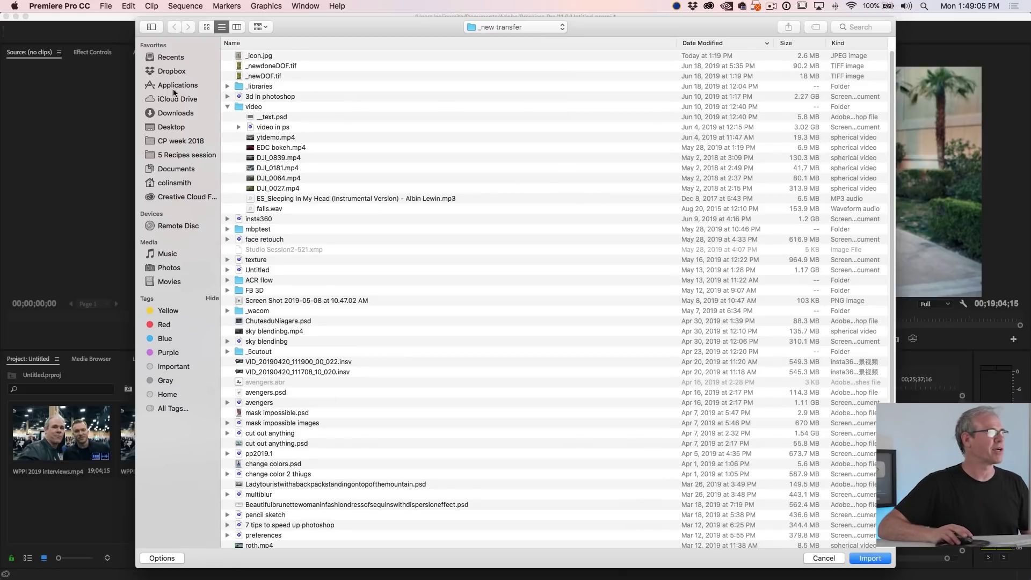
left_click(166, 128)
left_click(250, 57)
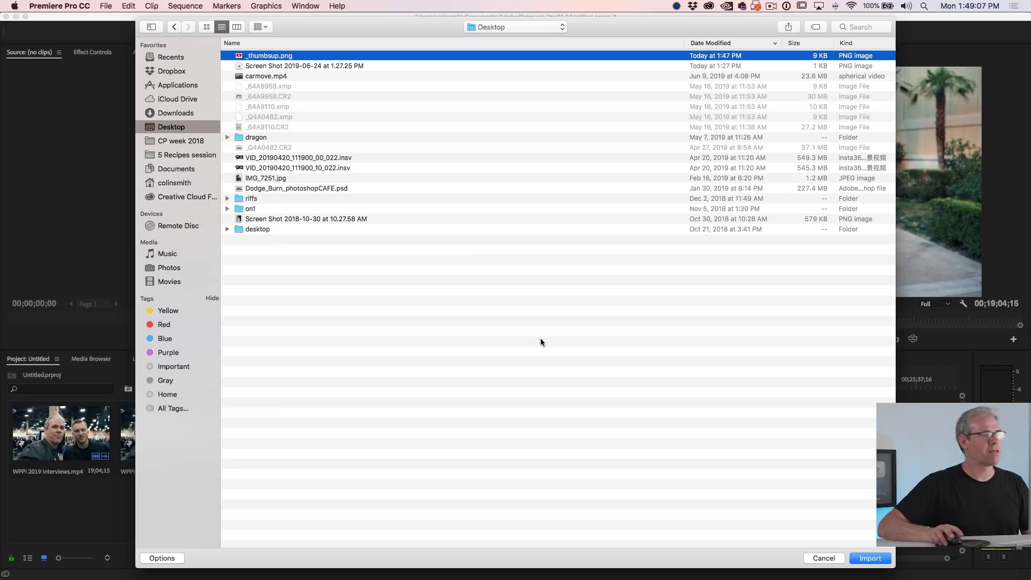
left_click(876, 559)
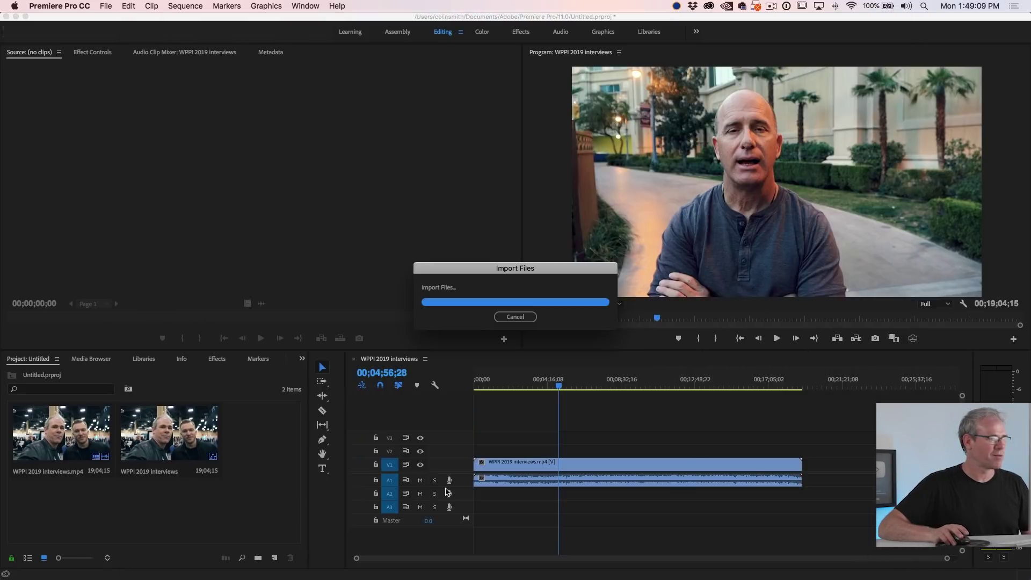
Step: Place _thumbsup.png on track V2 near 00;04;53;06 and move the icon to the lower-right corner of the video frame
left_click_drag(252, 425, 559, 455)
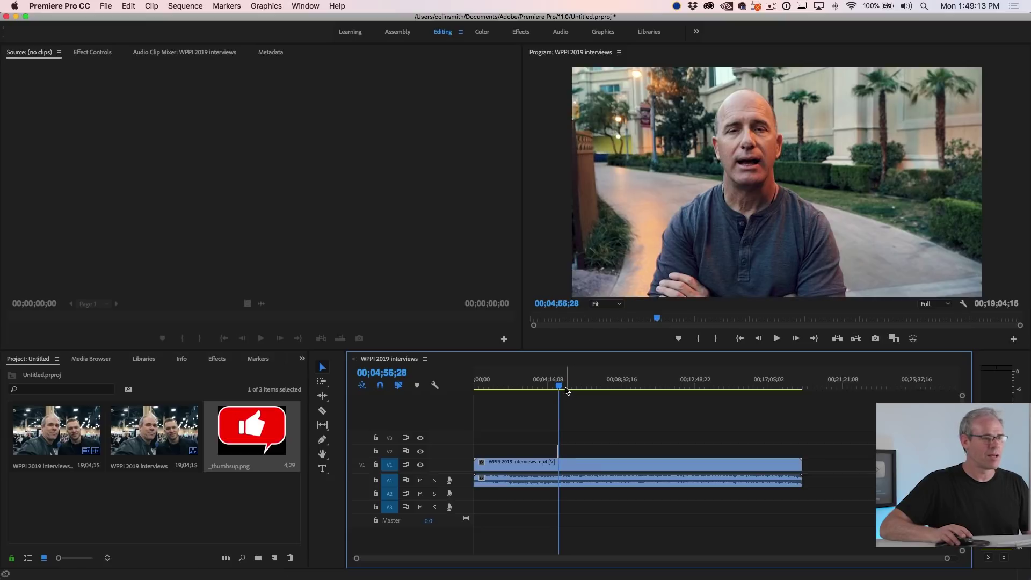
left_click_drag(560, 387, 558, 387)
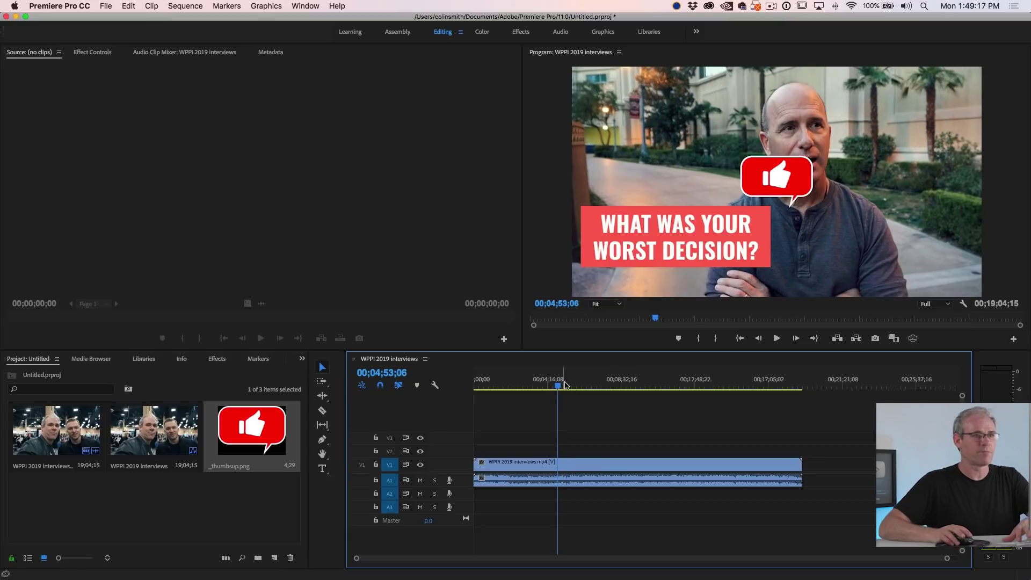
left_click_drag(790, 179, 937, 272)
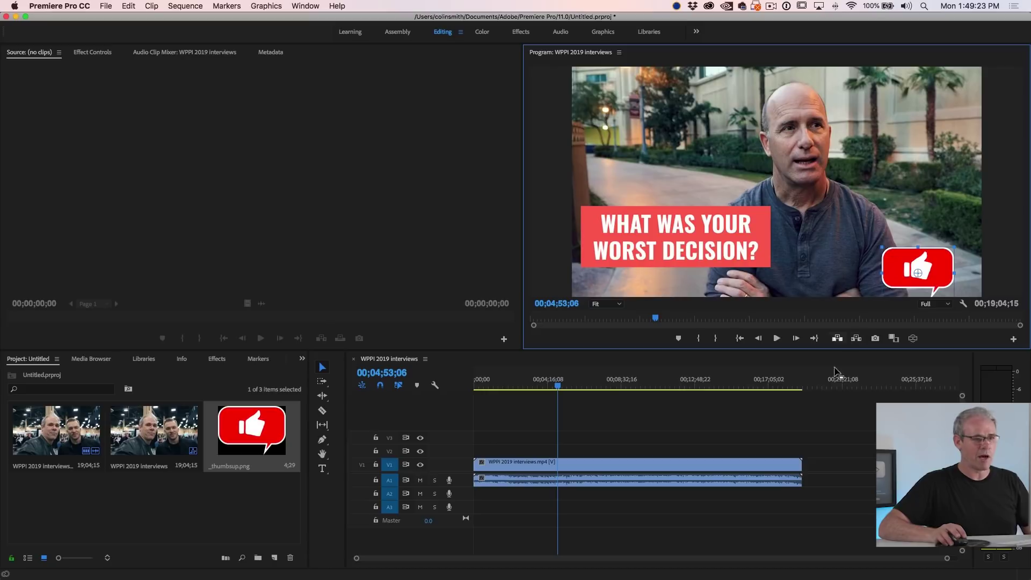
left_click(671, 523)
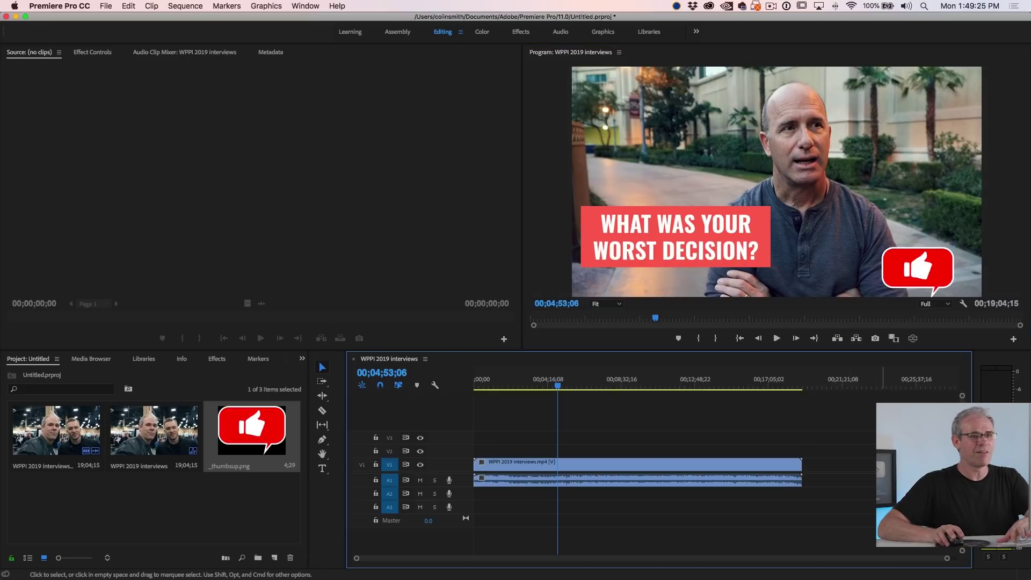
Step: Move the playhead to 00;06;26;19 and display the icons library in Premiere Pro
left_click(584, 378)
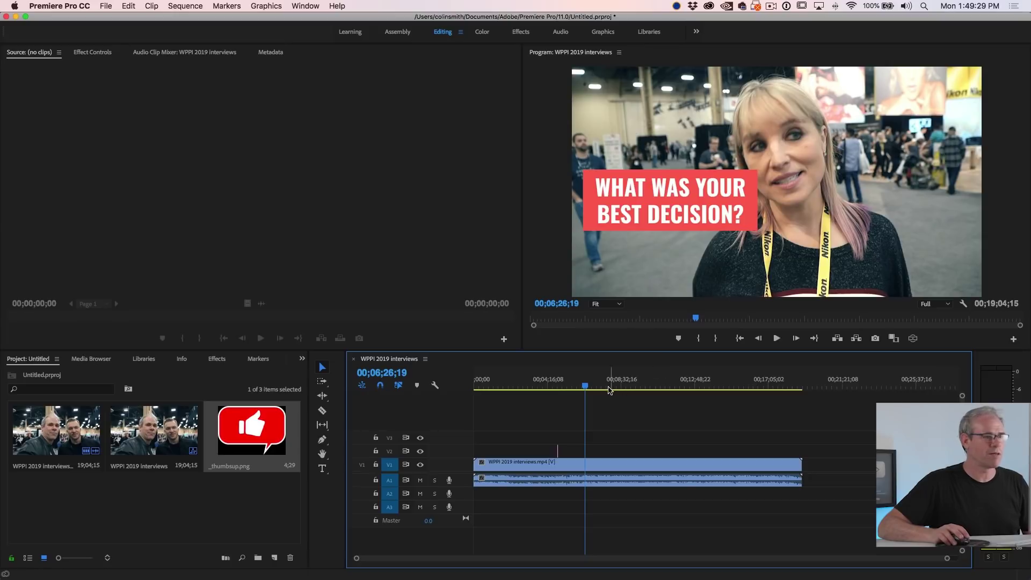
left_click(313, 6)
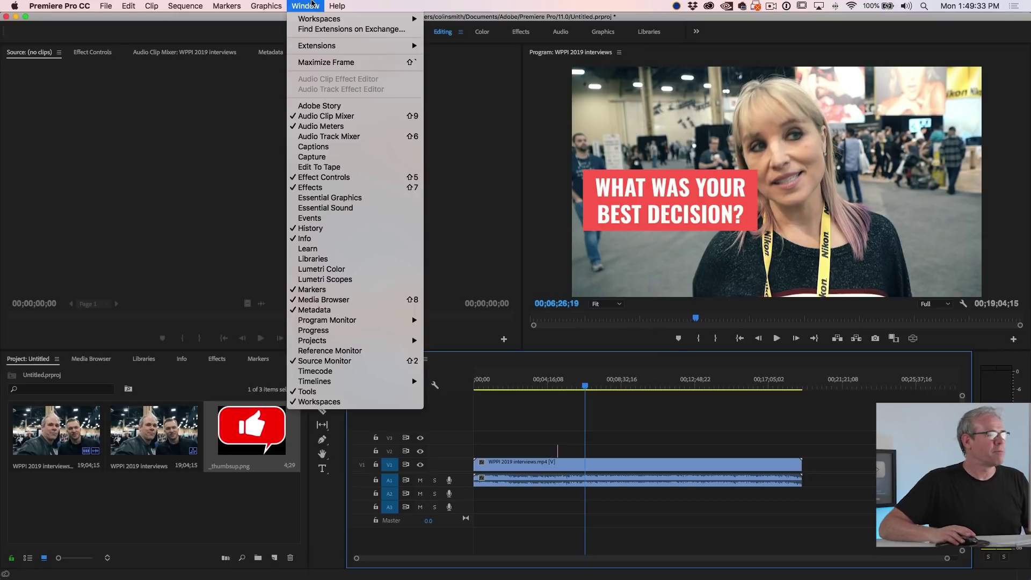
left_click(350, 259)
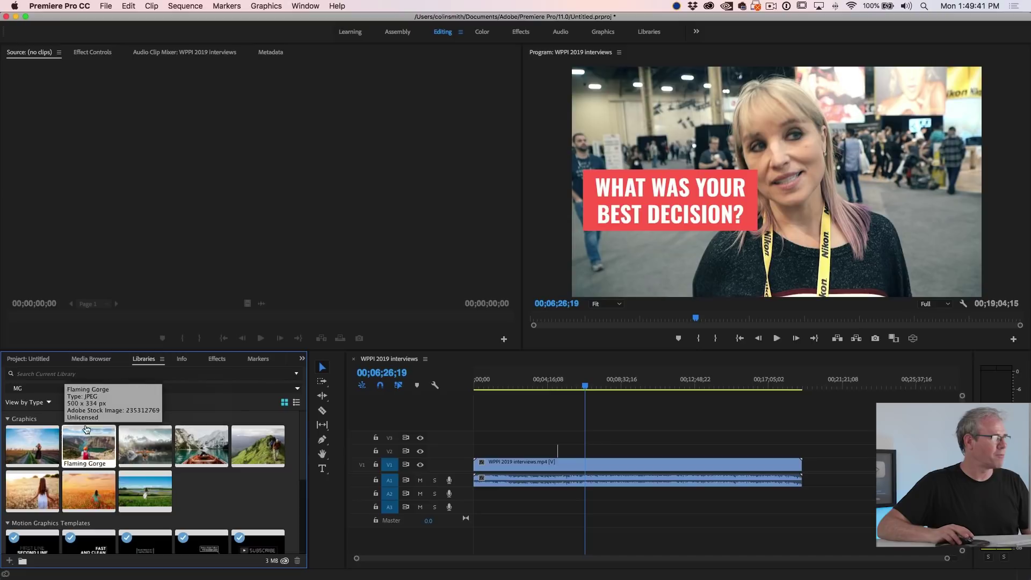
left_click(69, 390)
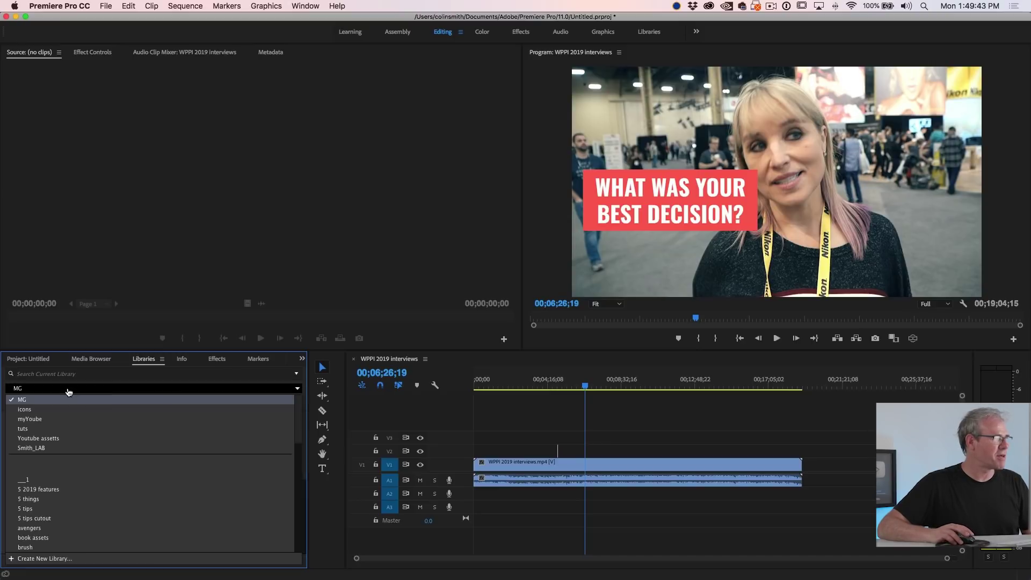
left_click(68, 409)
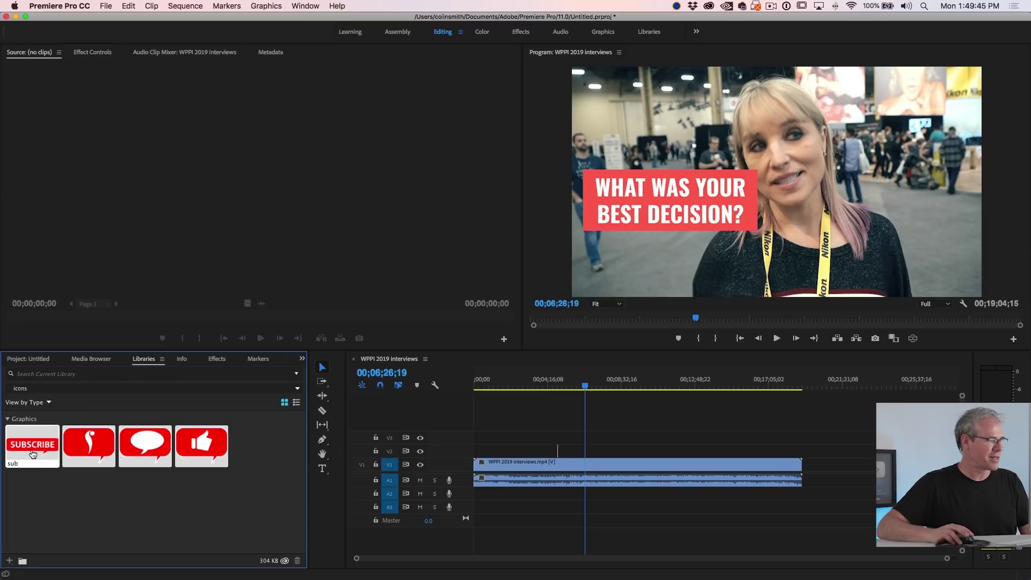
Step: Place the Subscribe graphic on track V2 and the thumbs up graphic on V3, both starting at the playhead
left_click_drag(34, 446, 589, 451)
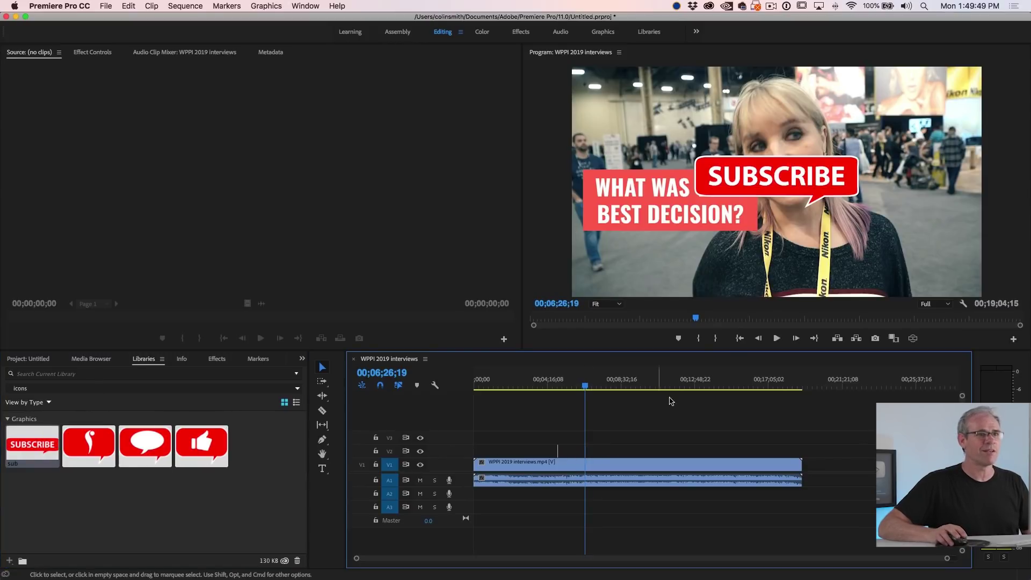
left_click_drag(189, 444, 586, 440)
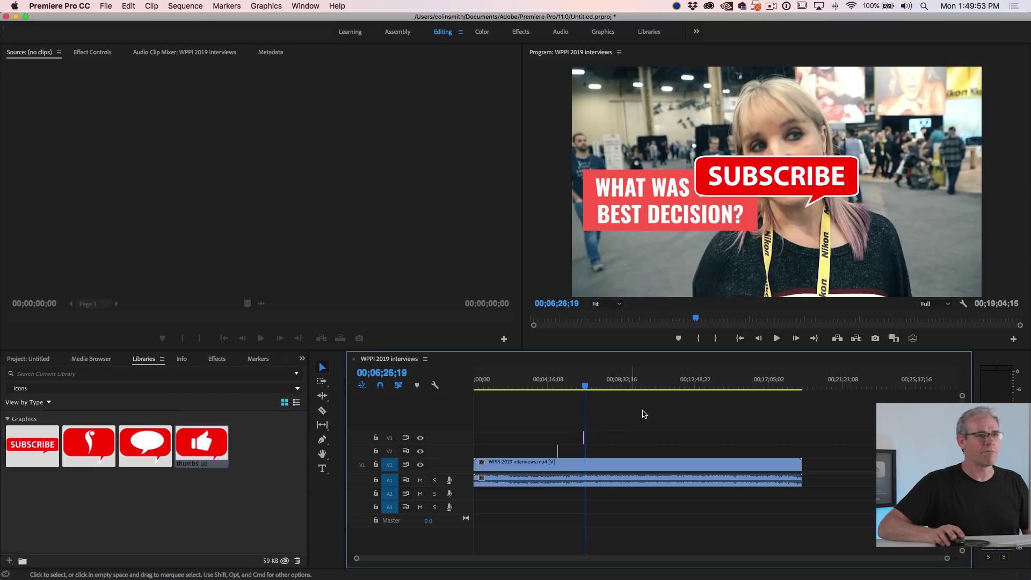
key("equal")
key("equal")
key("equal")
key("equal")
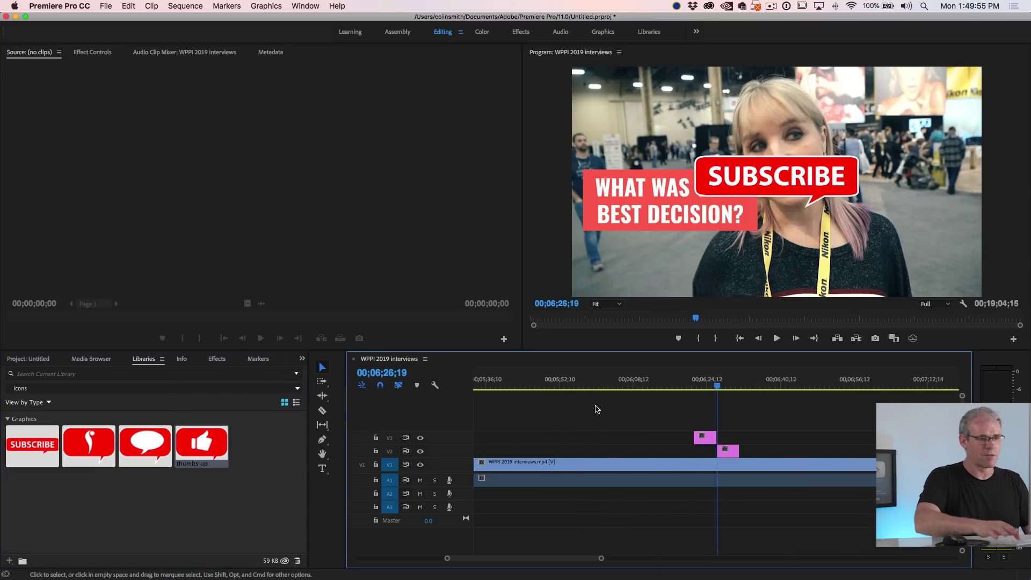
left_click_drag(708, 436, 728, 436)
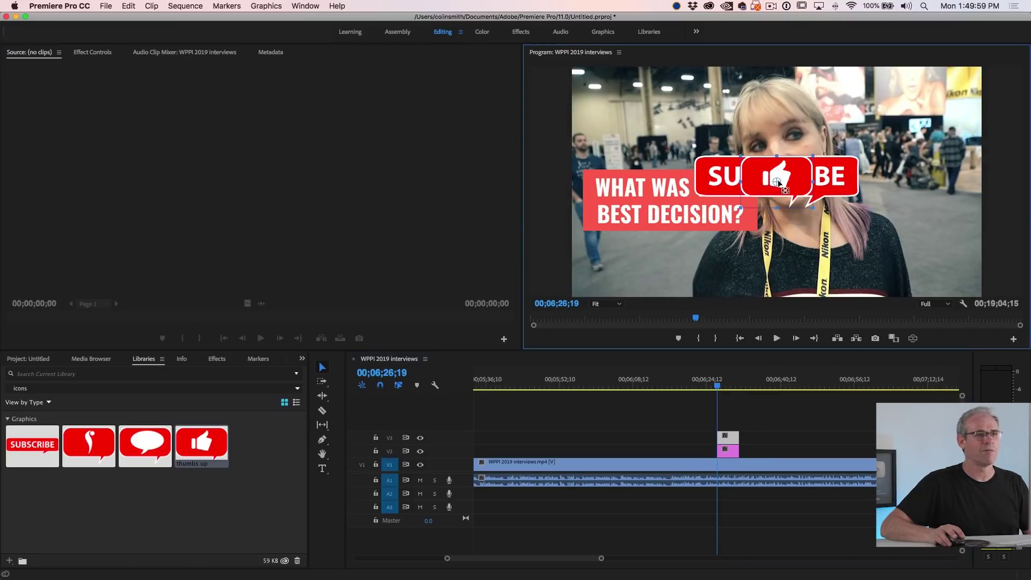
Step: Move the thumbs up icon to the lower left and the Subscribe graphic to the upper right of the video frame
left_click_drag(784, 176, 639, 269)
left_click_drag(816, 177, 905, 122)
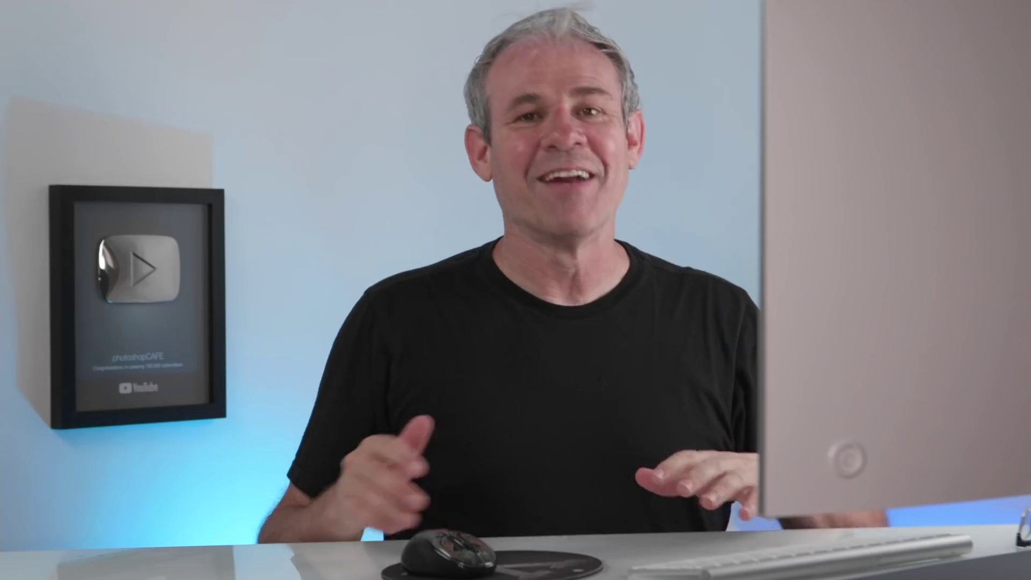